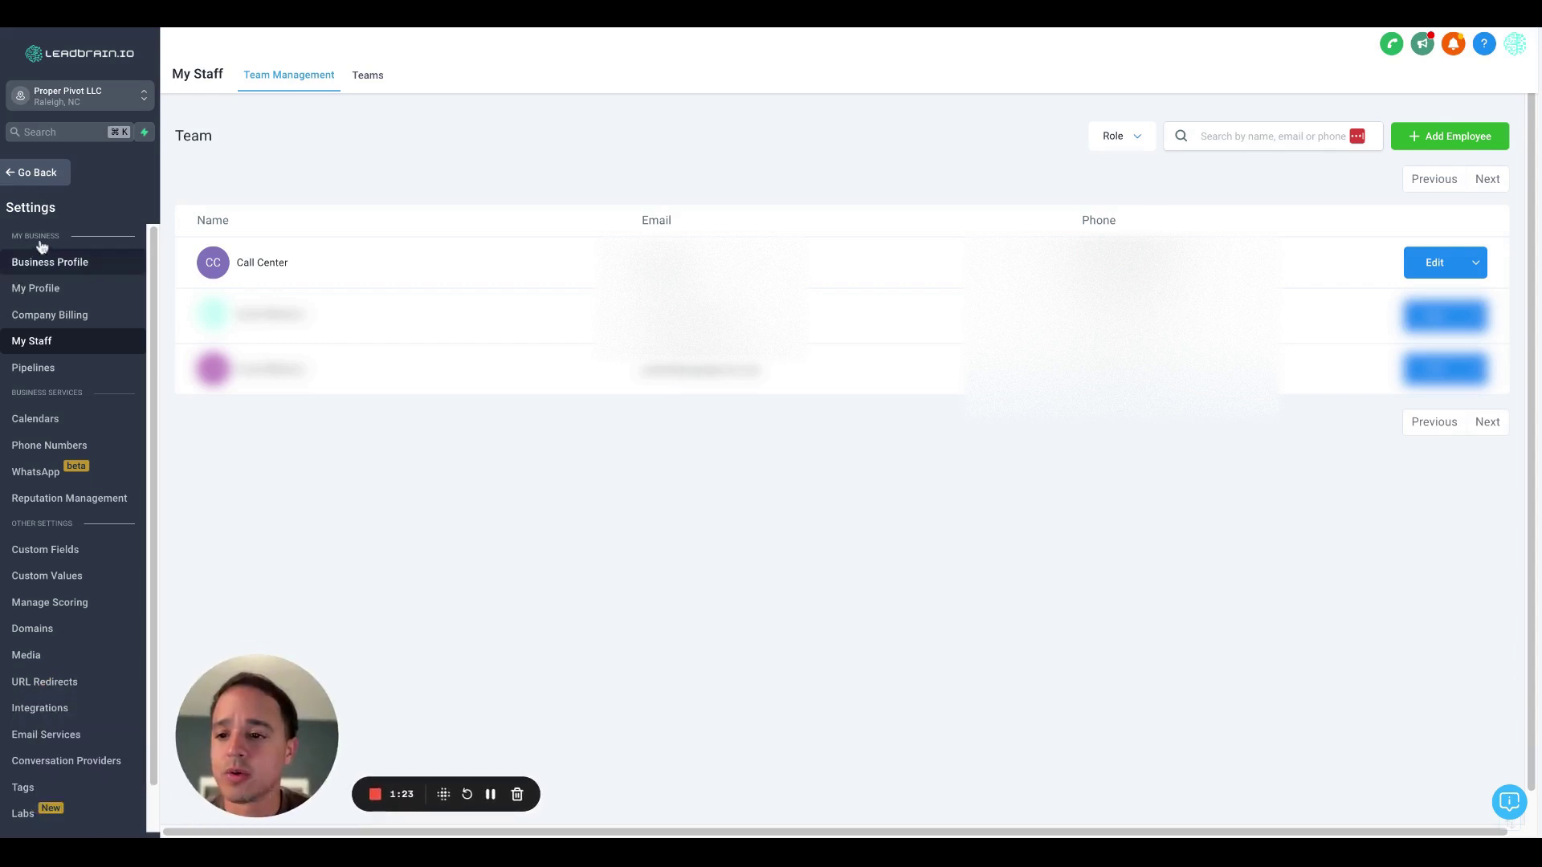
In the Call Center folder, start a blank workflow from scratch and title it '1: IVR Call Flow'.
left_click(29, 173)
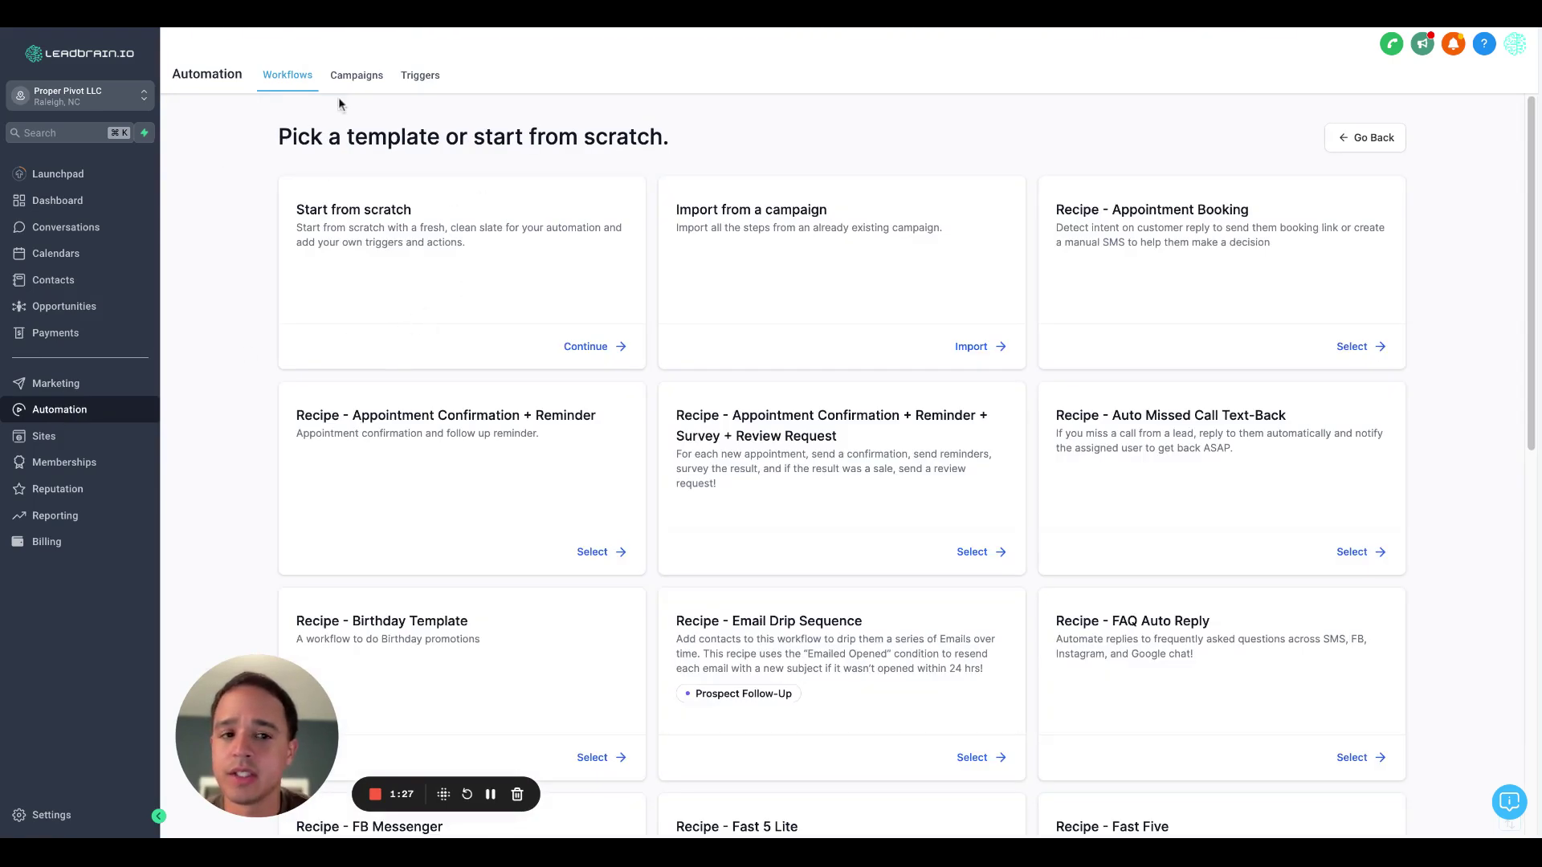
left_click(1365, 137)
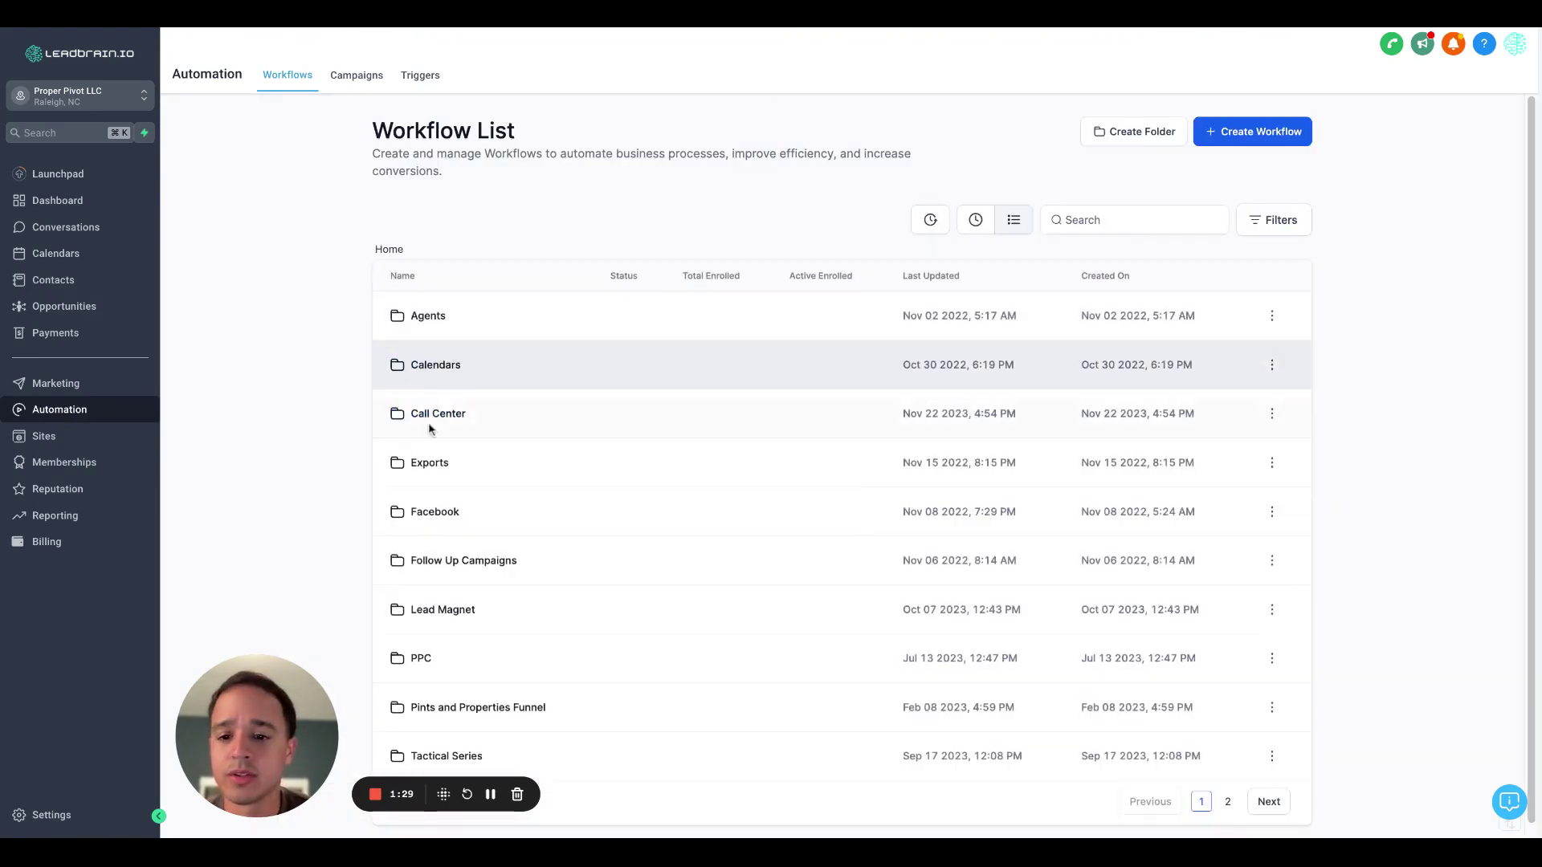
left_click(628, 397)
left_click(856, 454)
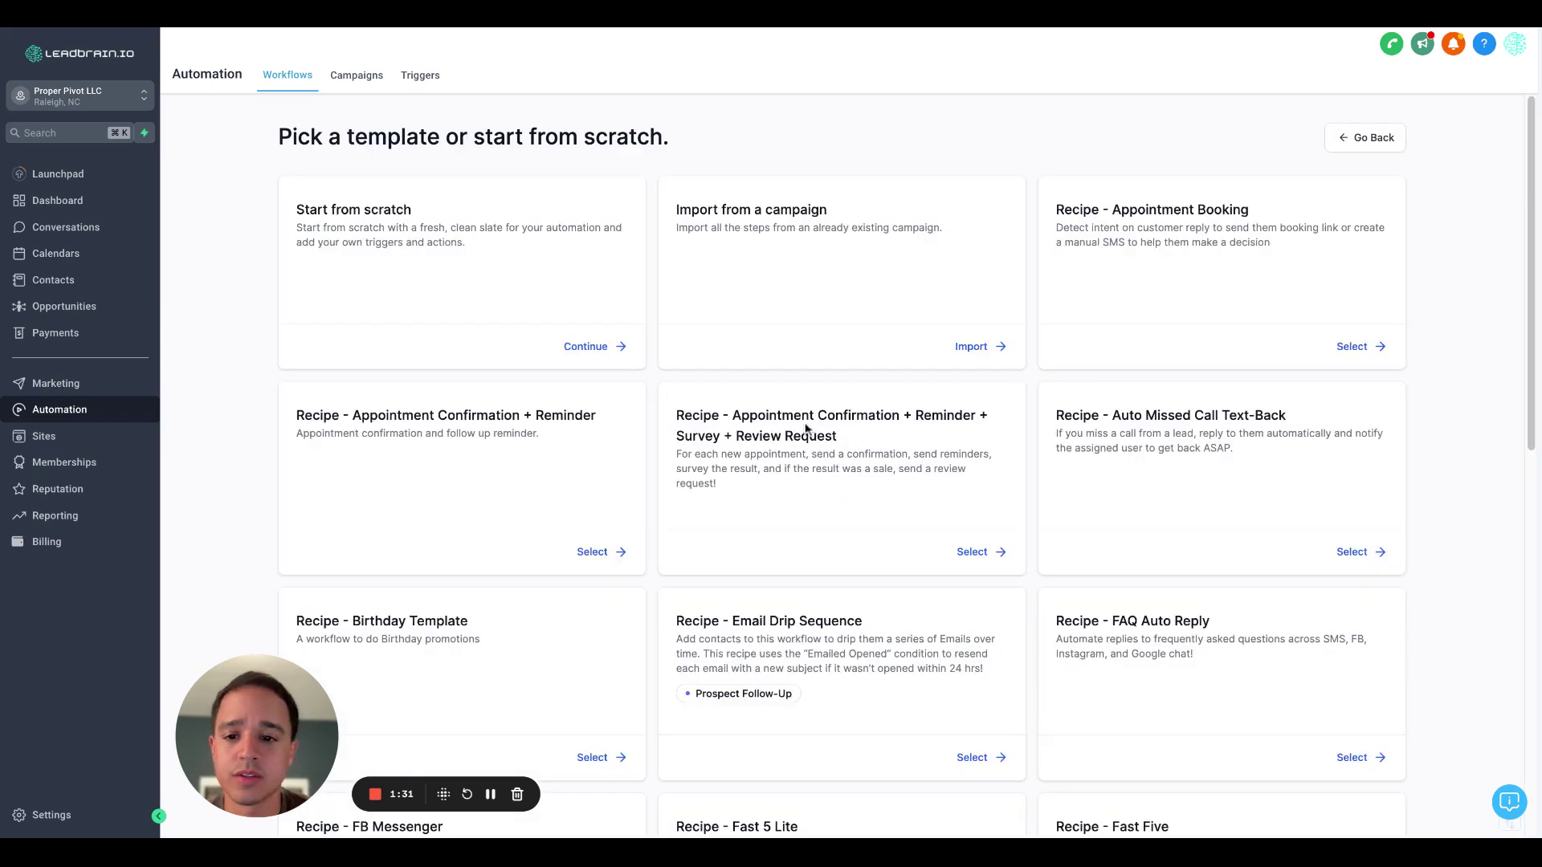
left_click(602, 348)
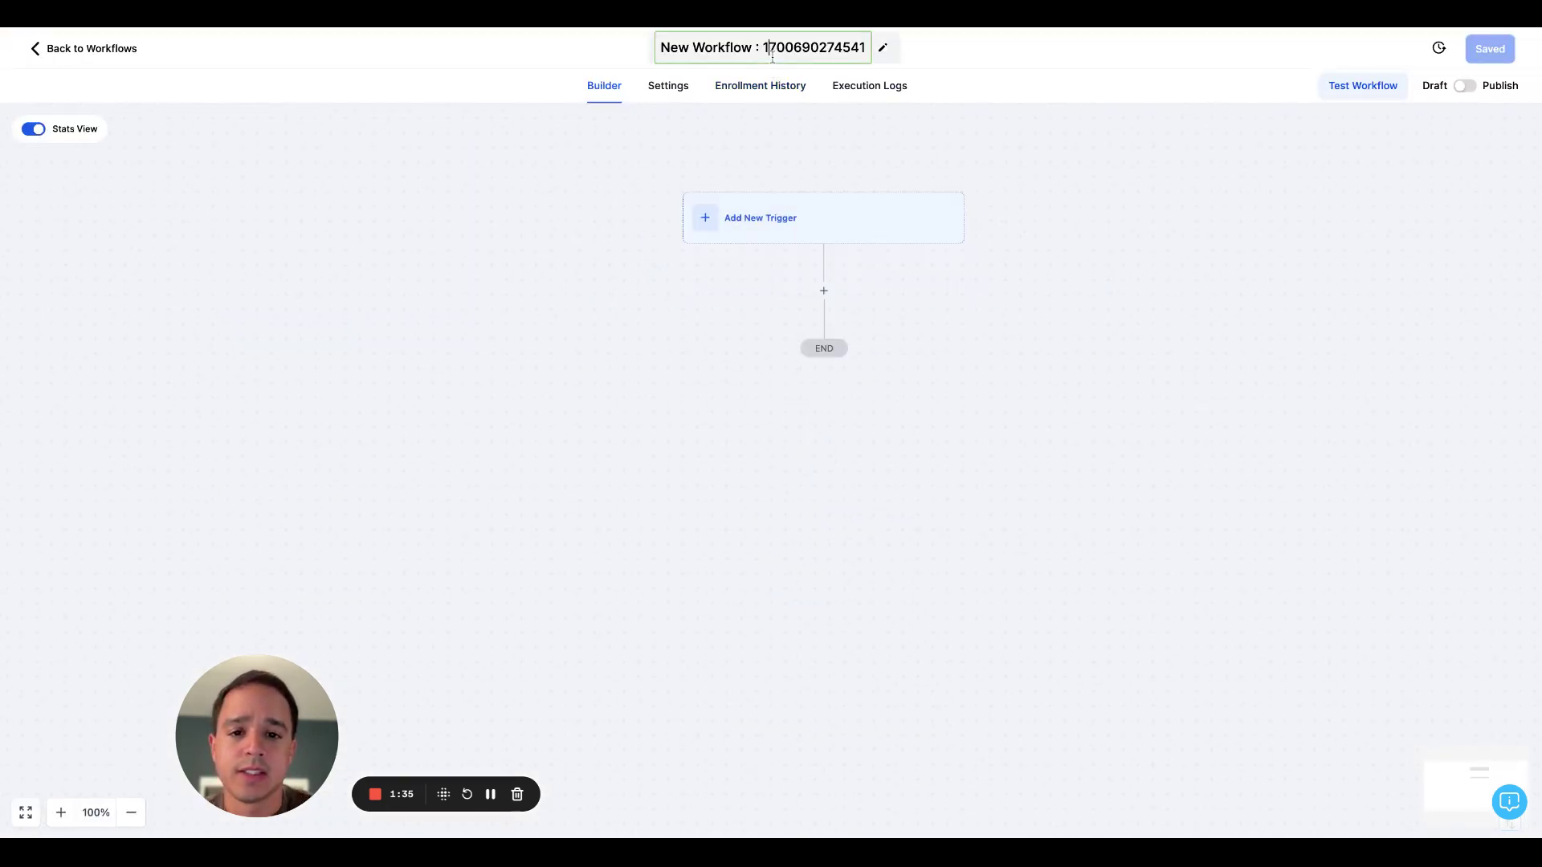
triple_click(810, 48)
type("1:")
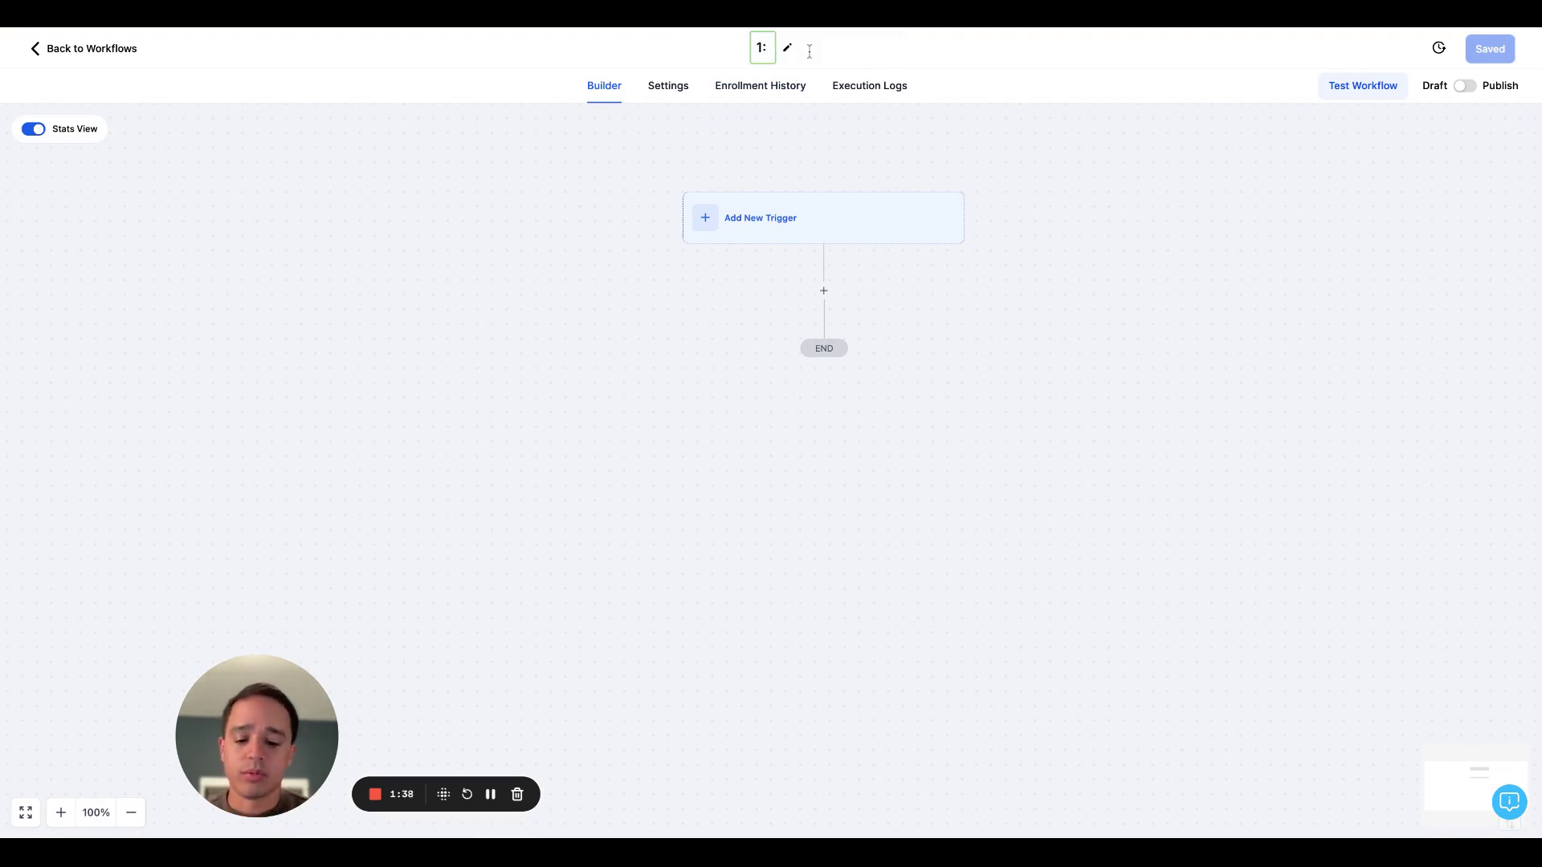
type(" IVR")
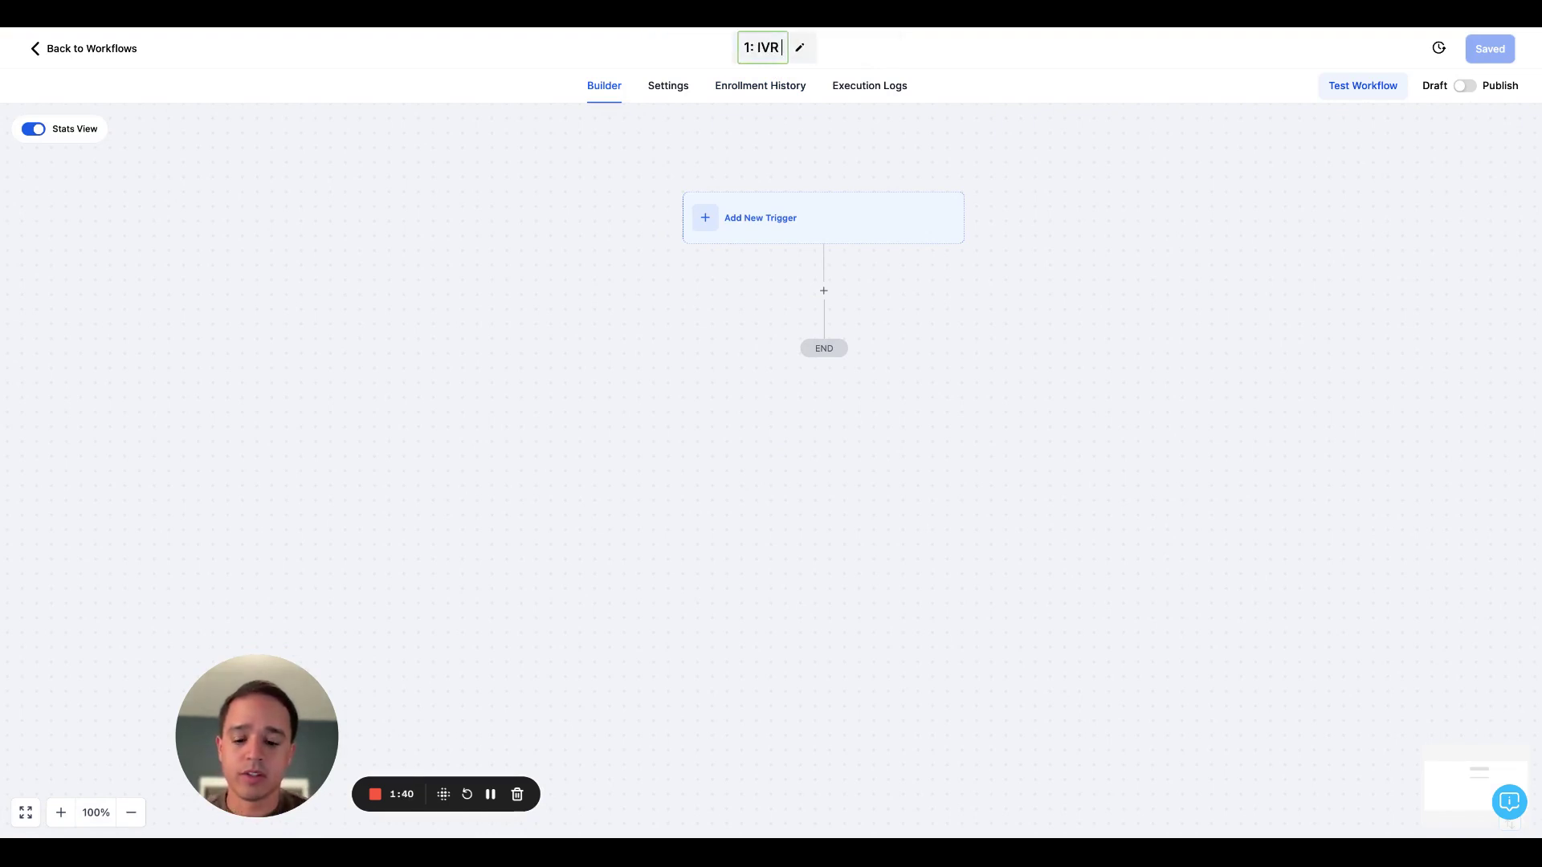
type(" Call Flow")
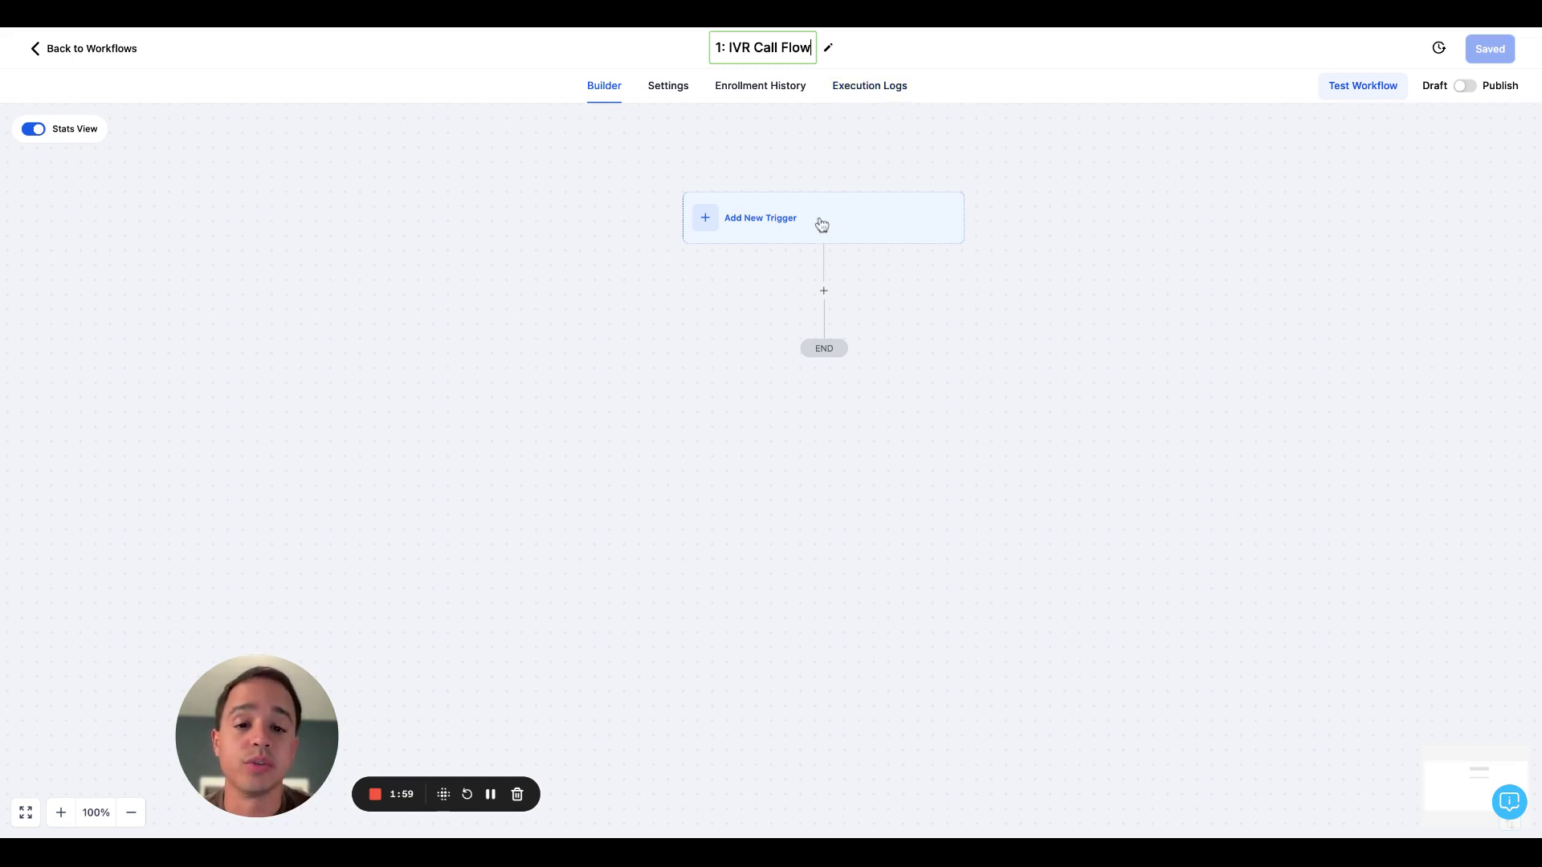
Confirm the title and save a Start IVR Trigger as the workflow's trigger.
key("Return")
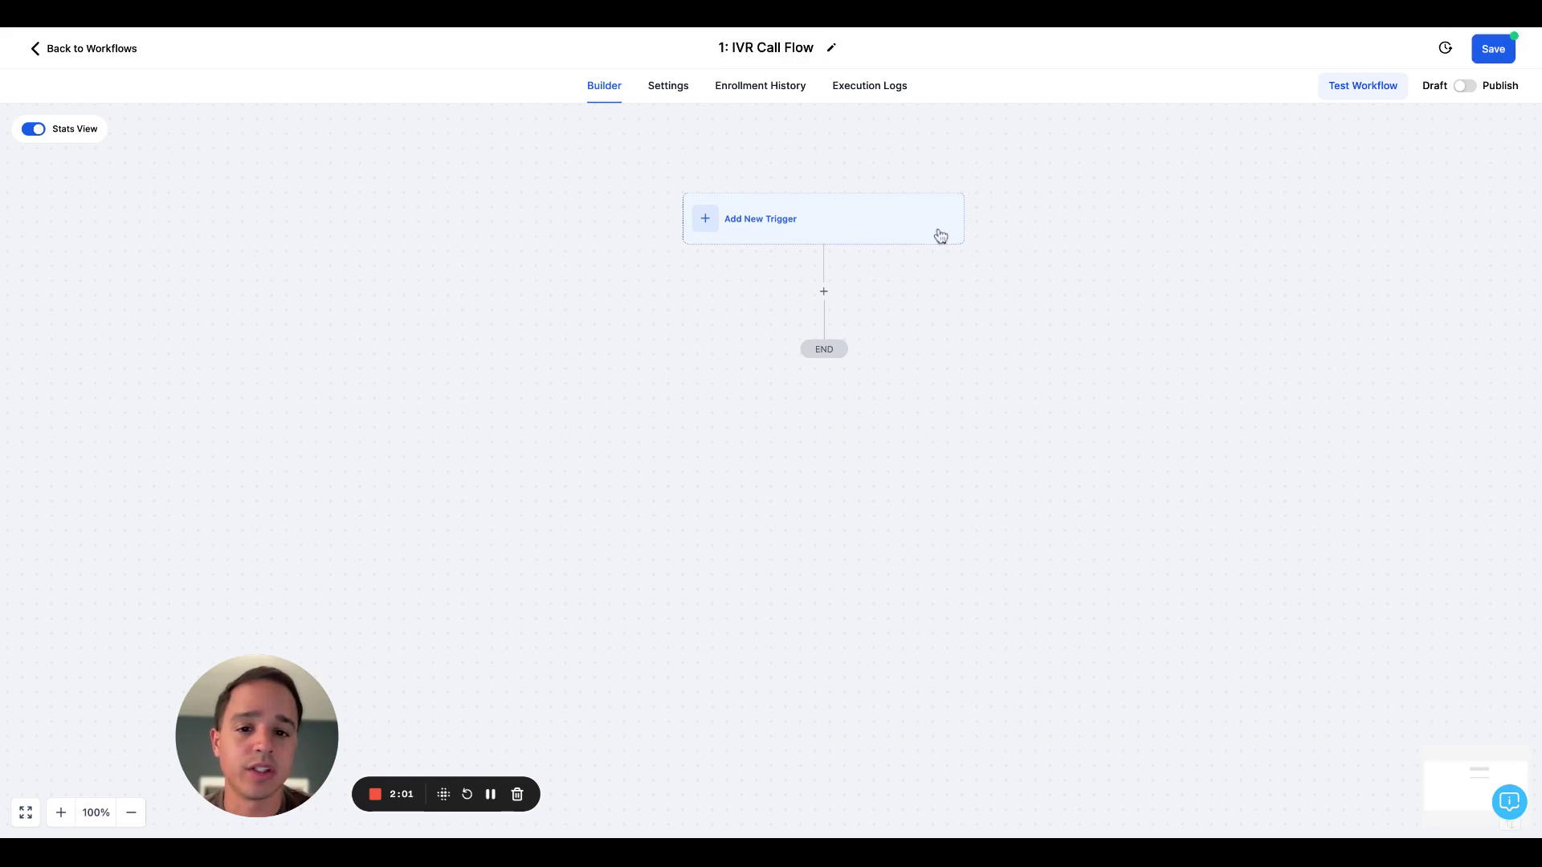
left_click(812, 224)
type("ivr")
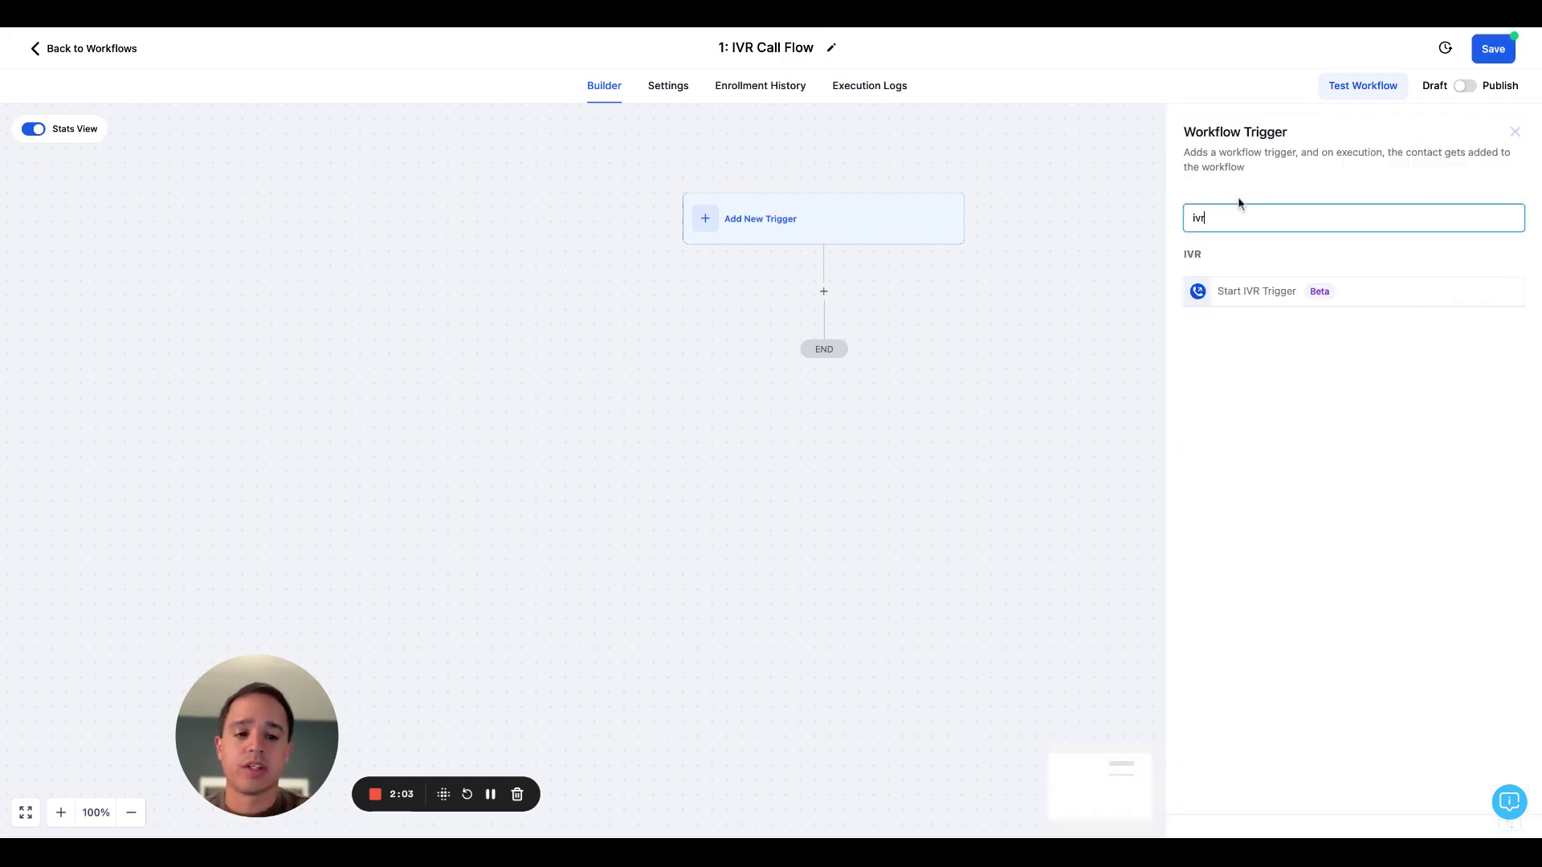
left_click(1352, 290)
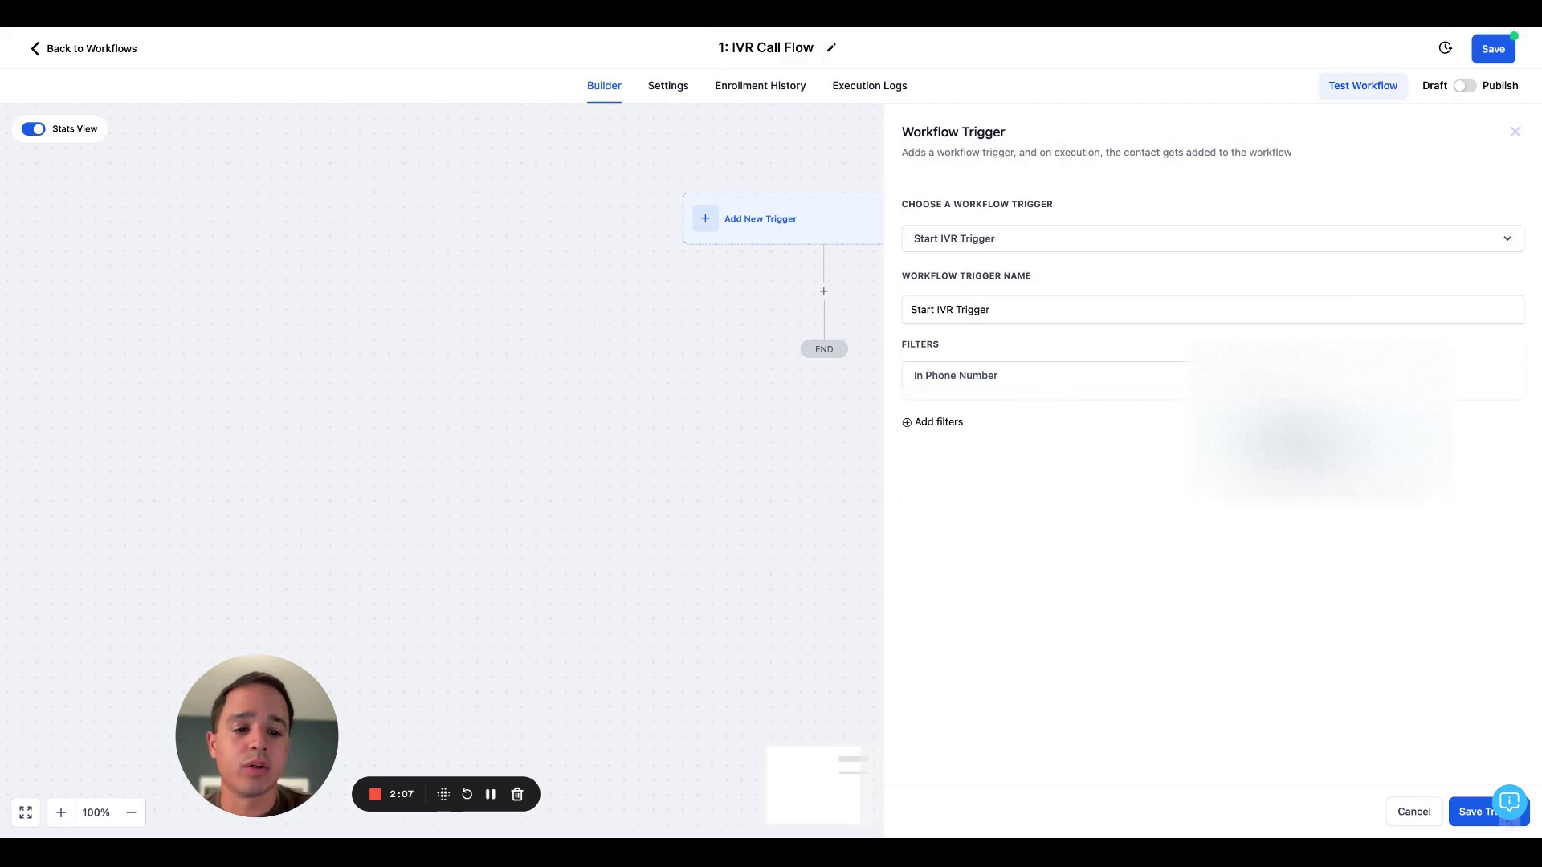
left_click(1469, 812)
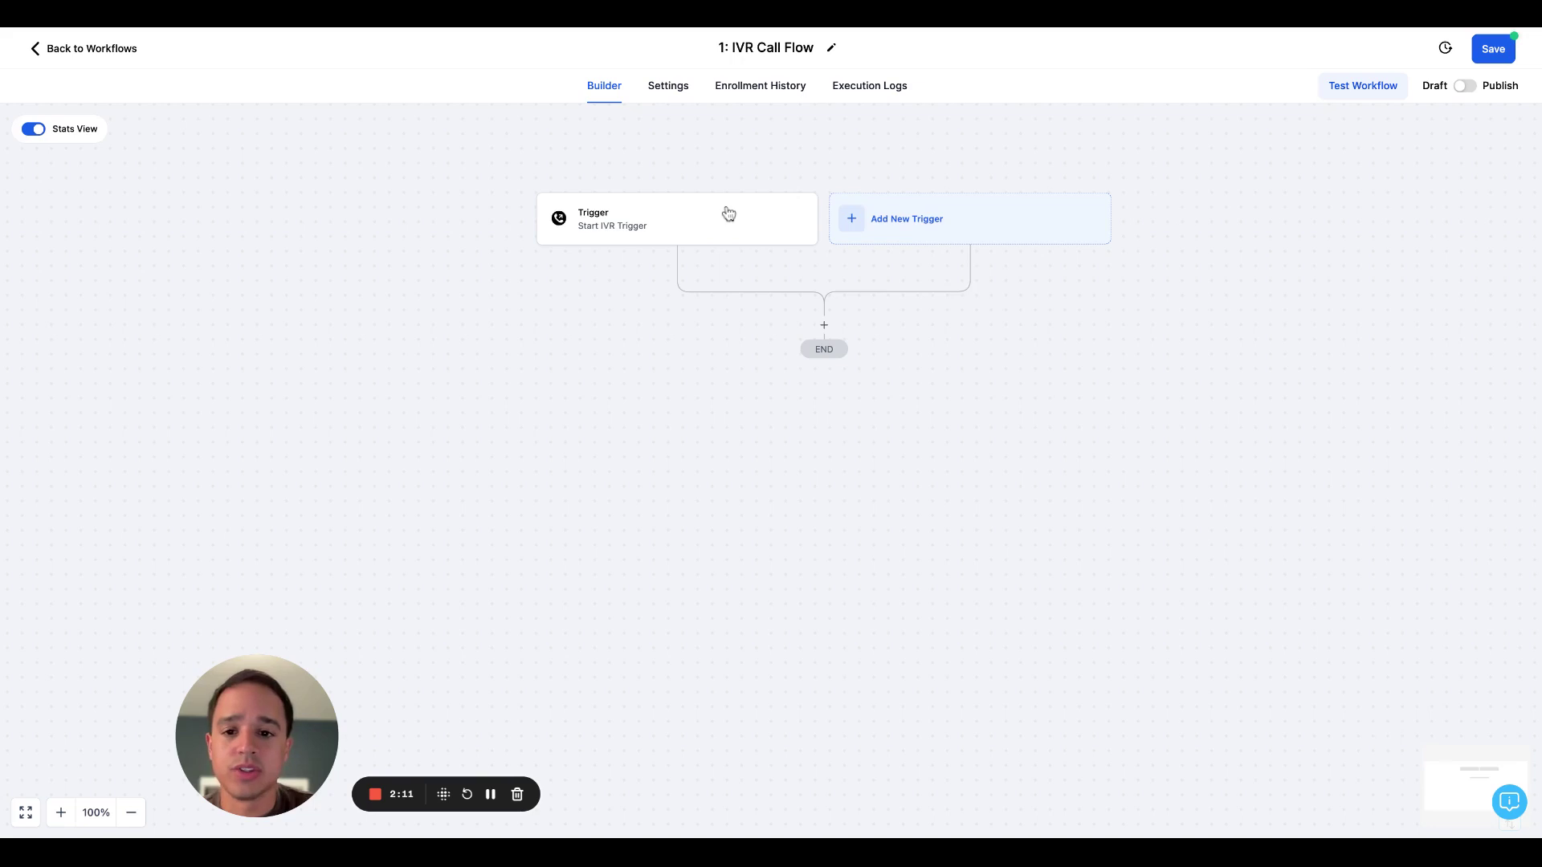
Add an If/Else condition after the trigger and name its branch 'Repeat Caller'.
left_click(825, 326)
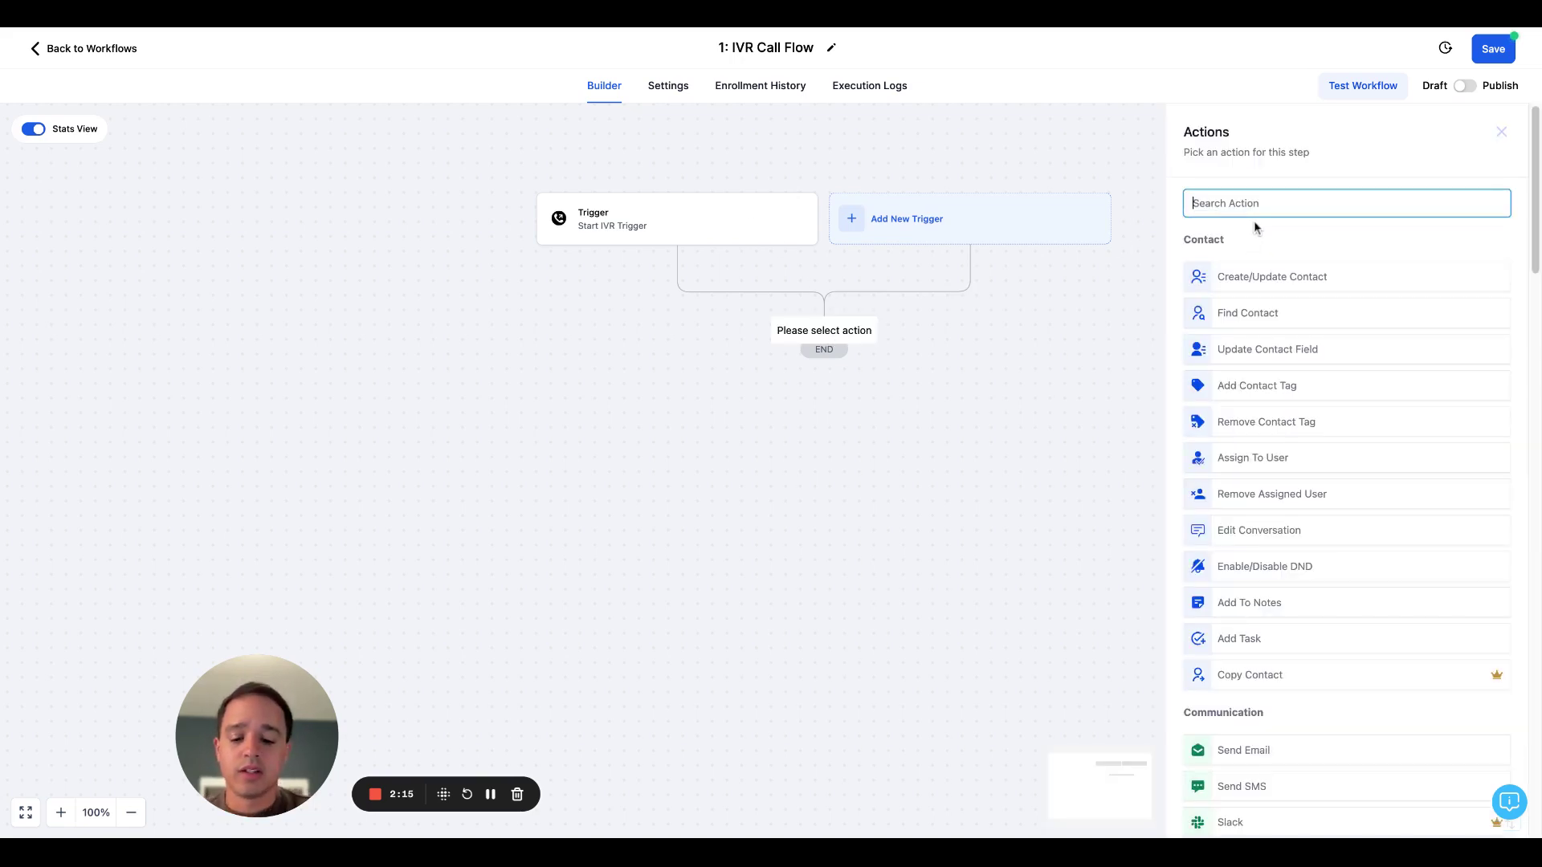
type("if")
left_click(1276, 300)
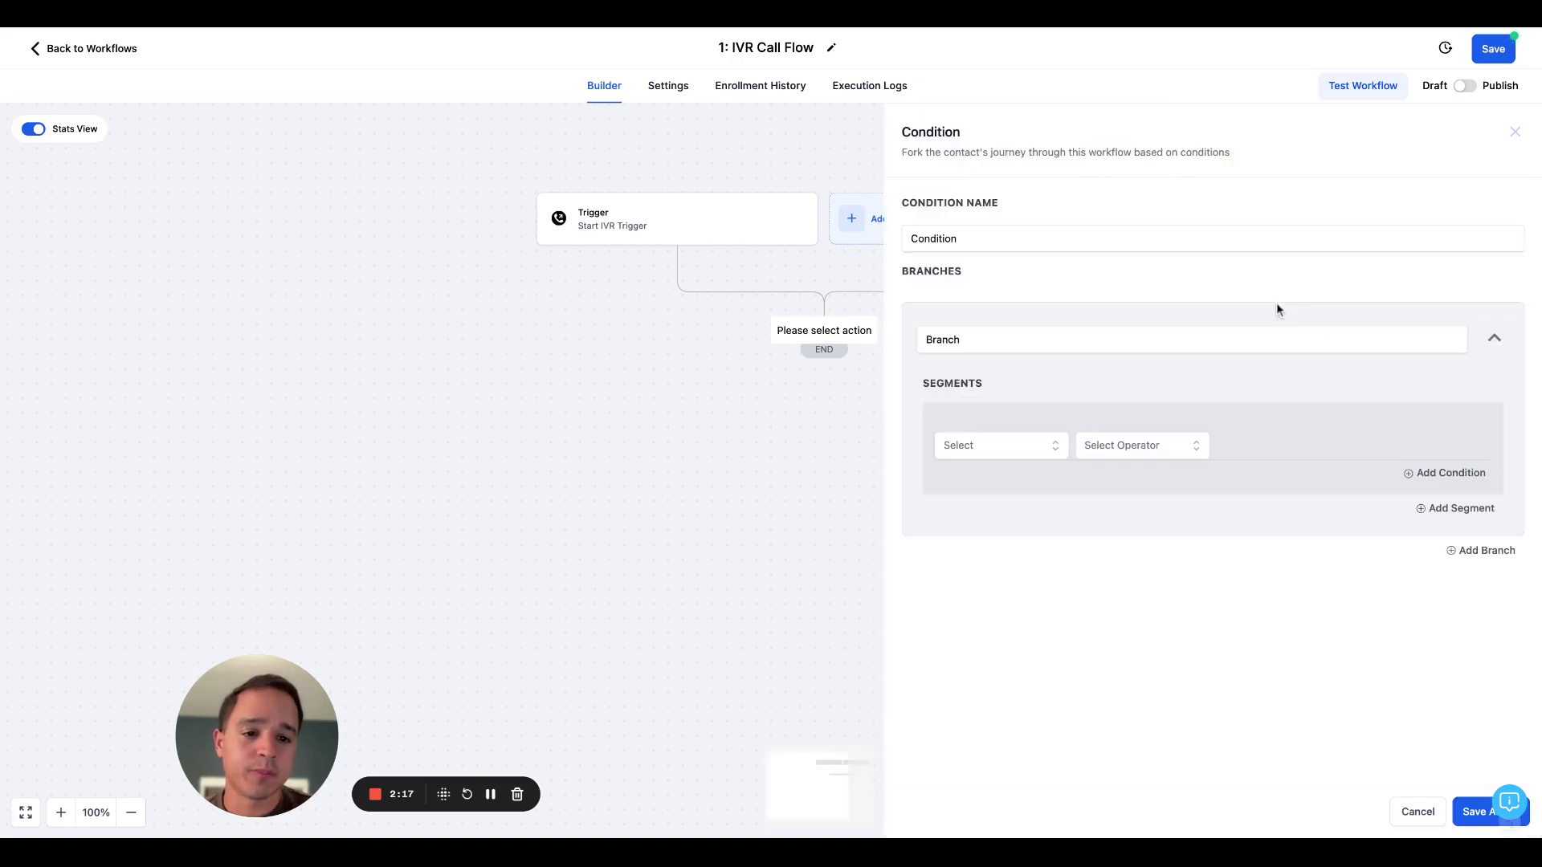
double_click(1047, 334)
type("Repe")
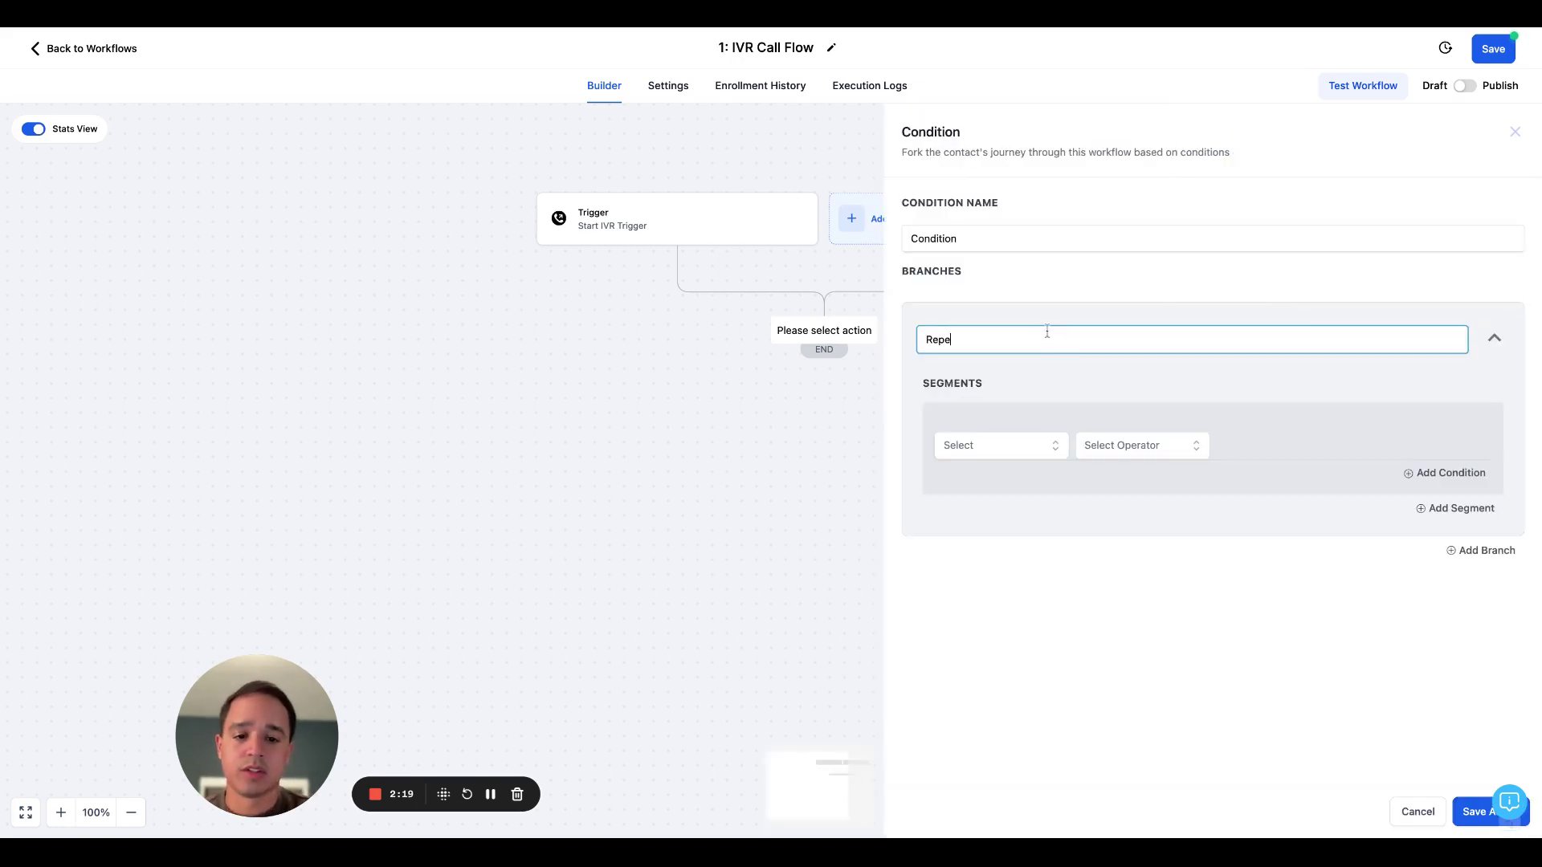
type("at Caller")
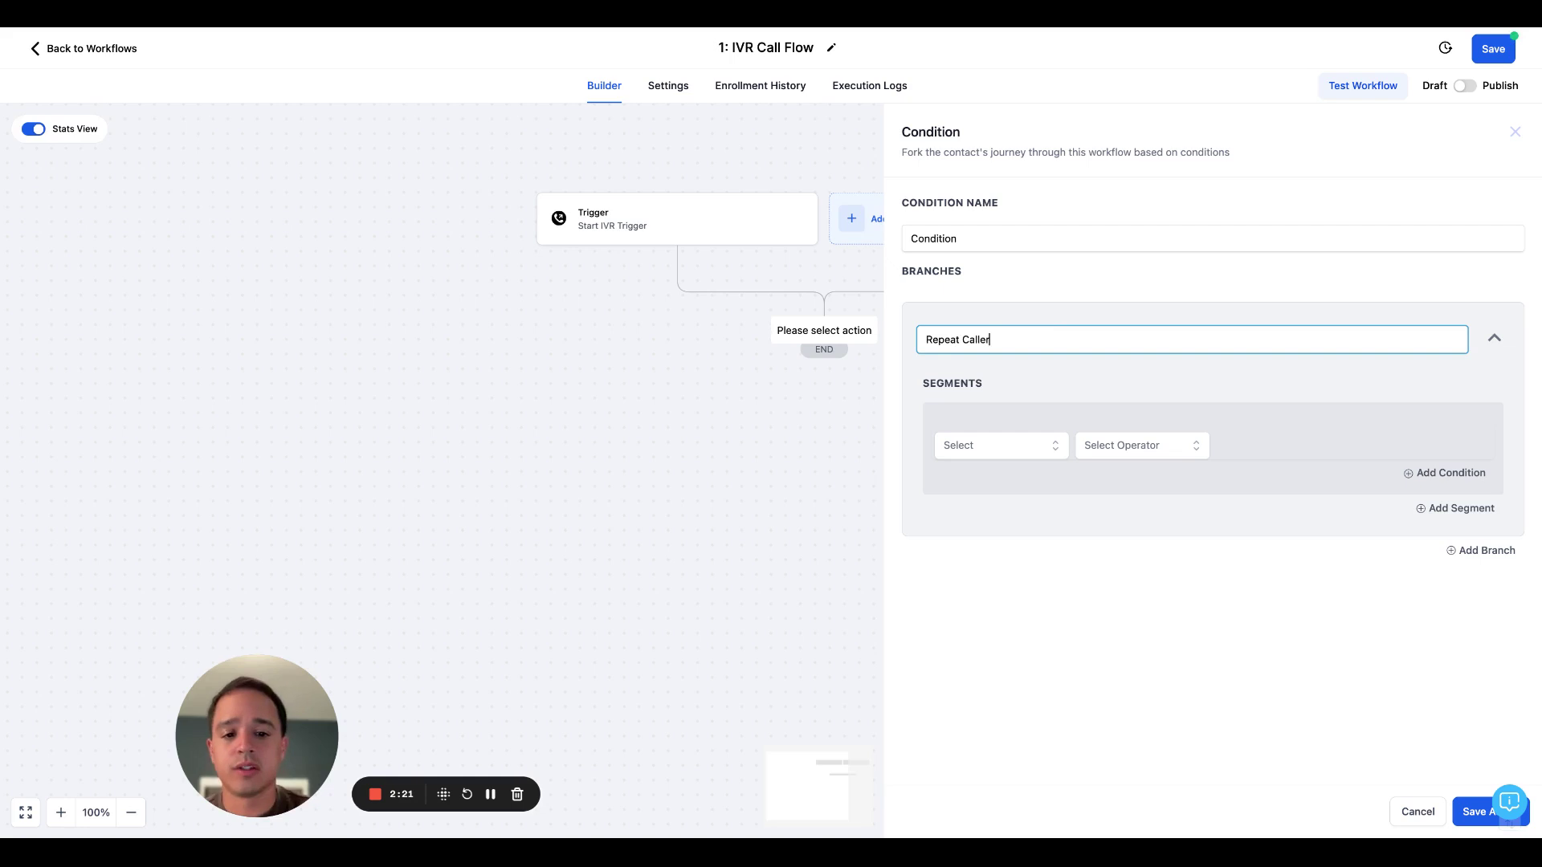
Make the branch require Tags that do not include a new 'repeat caller' tag.
left_click(1036, 452)
left_click(1018, 480)
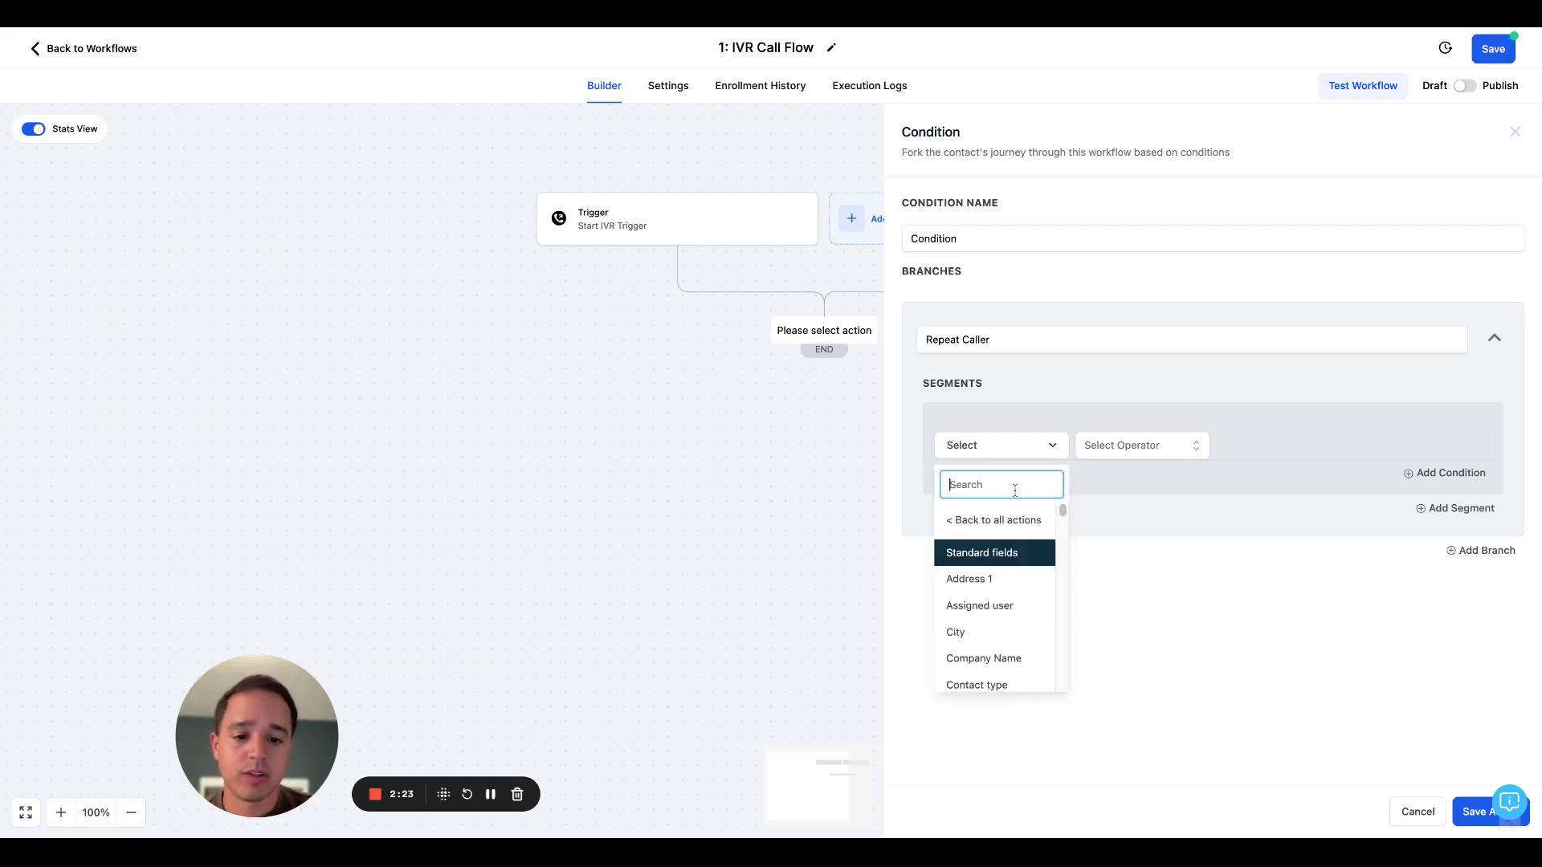
type("tag")
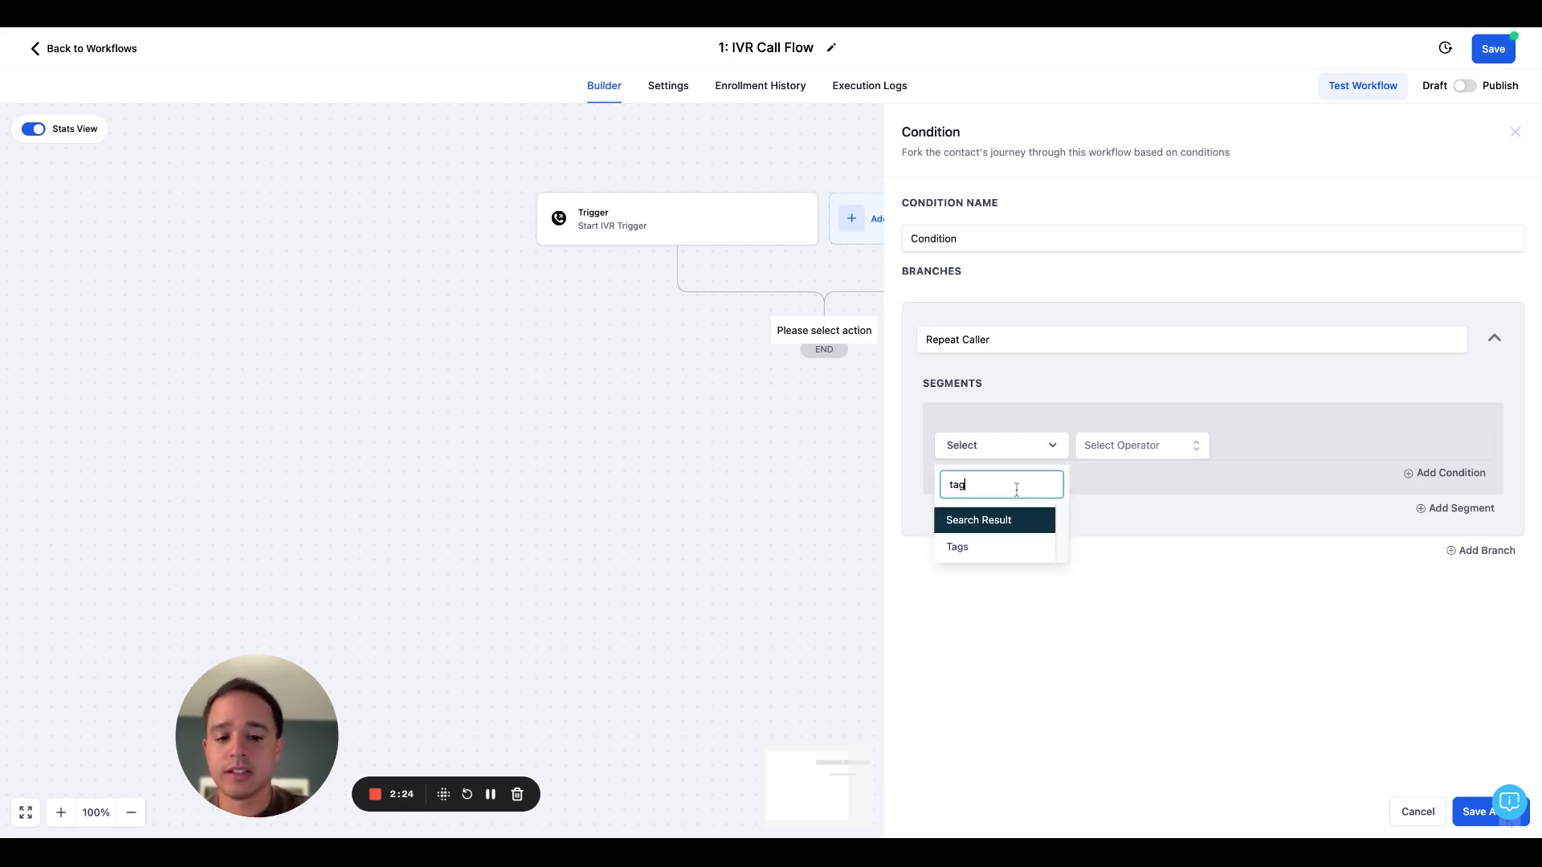
left_click(1003, 550)
left_click(1096, 450)
left_click(1098, 504)
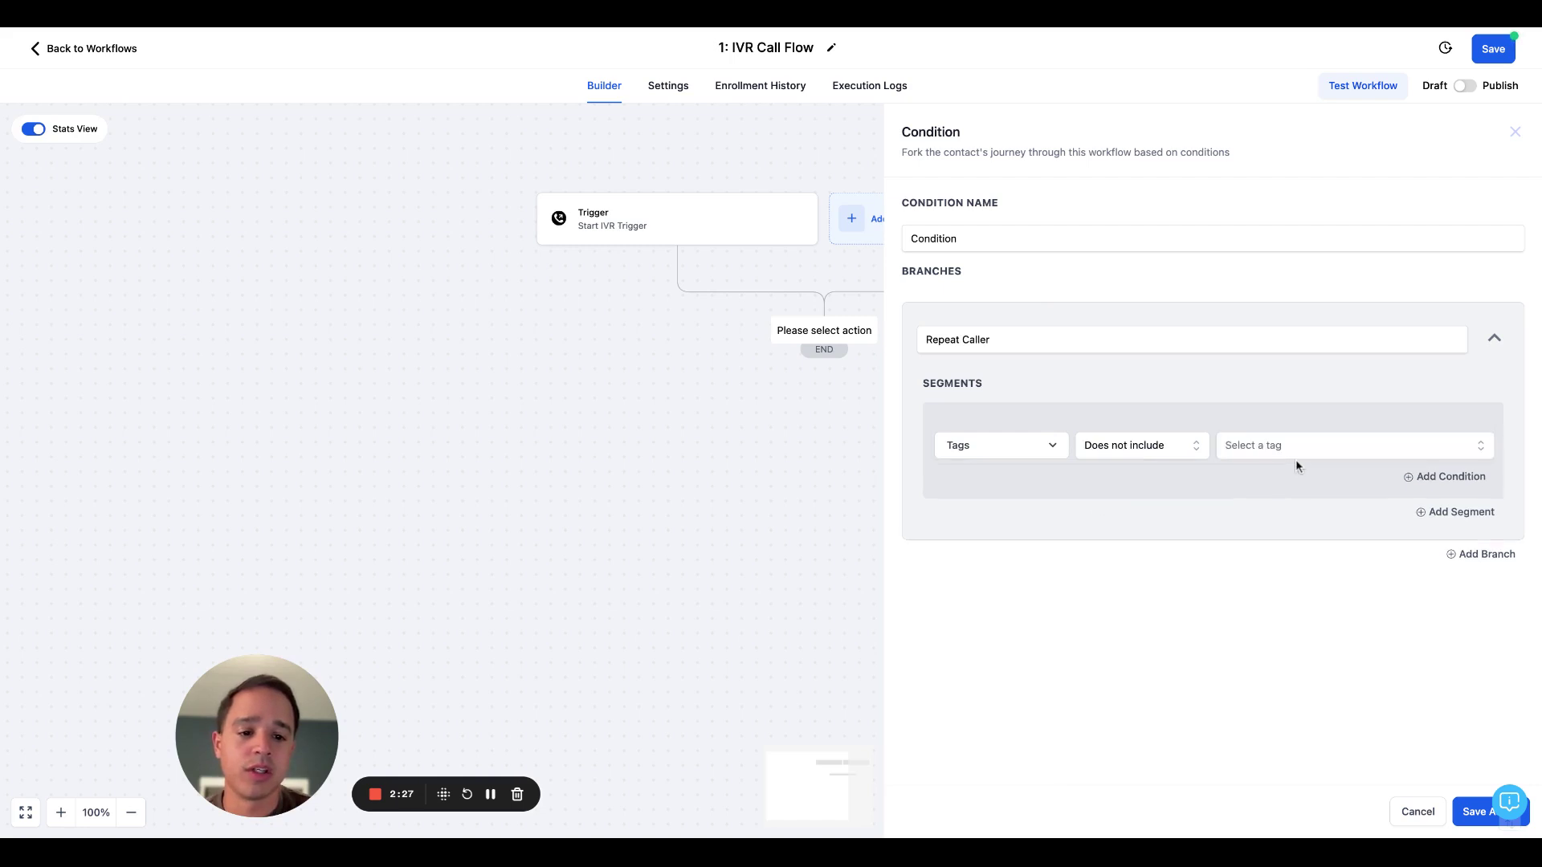
left_click(1295, 447)
type("repea")
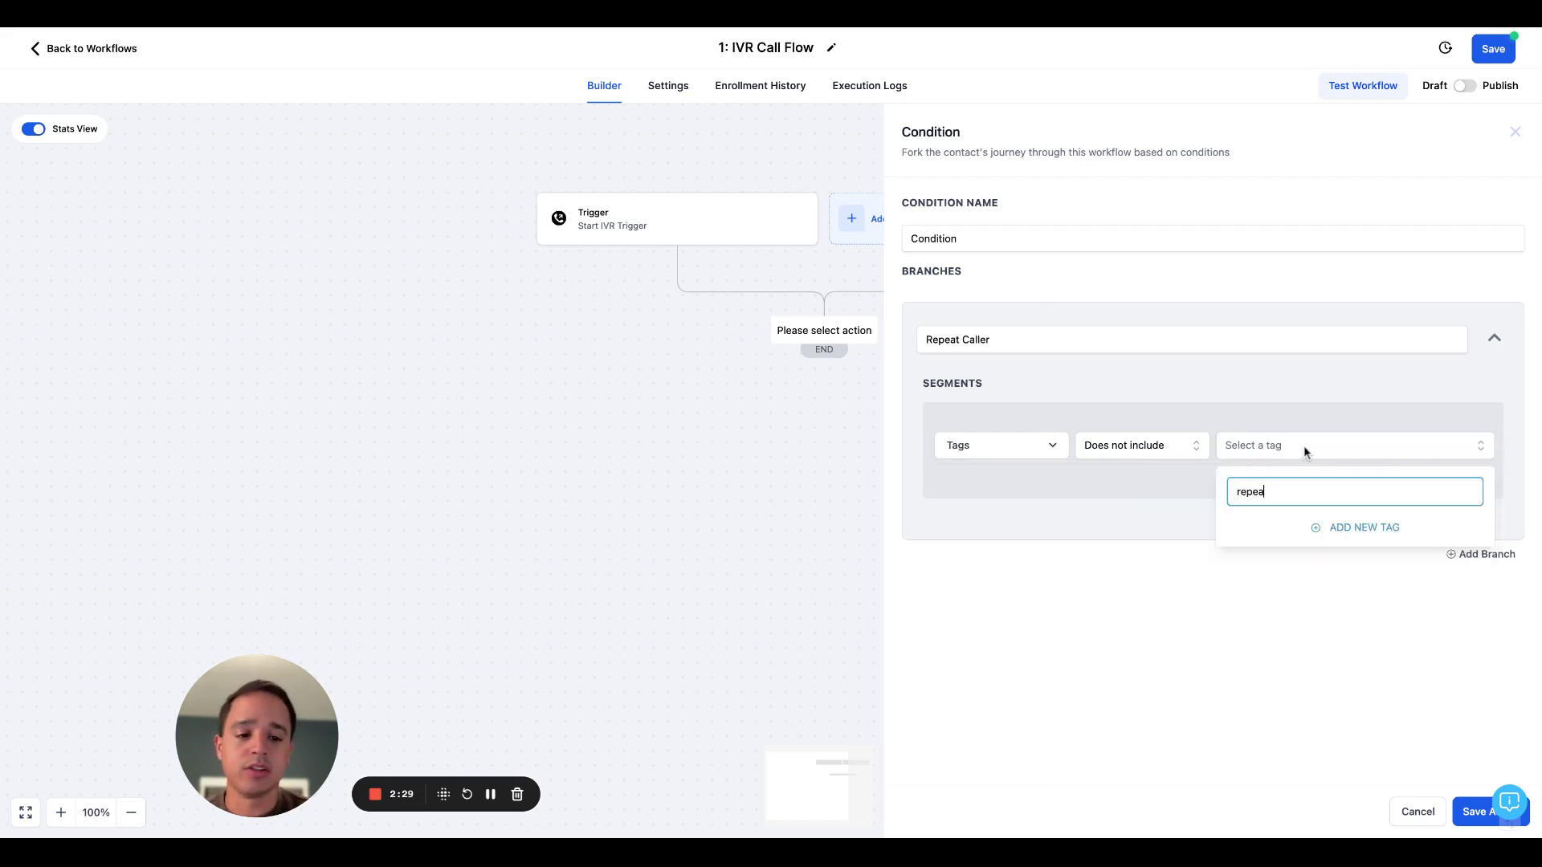
type("t caller")
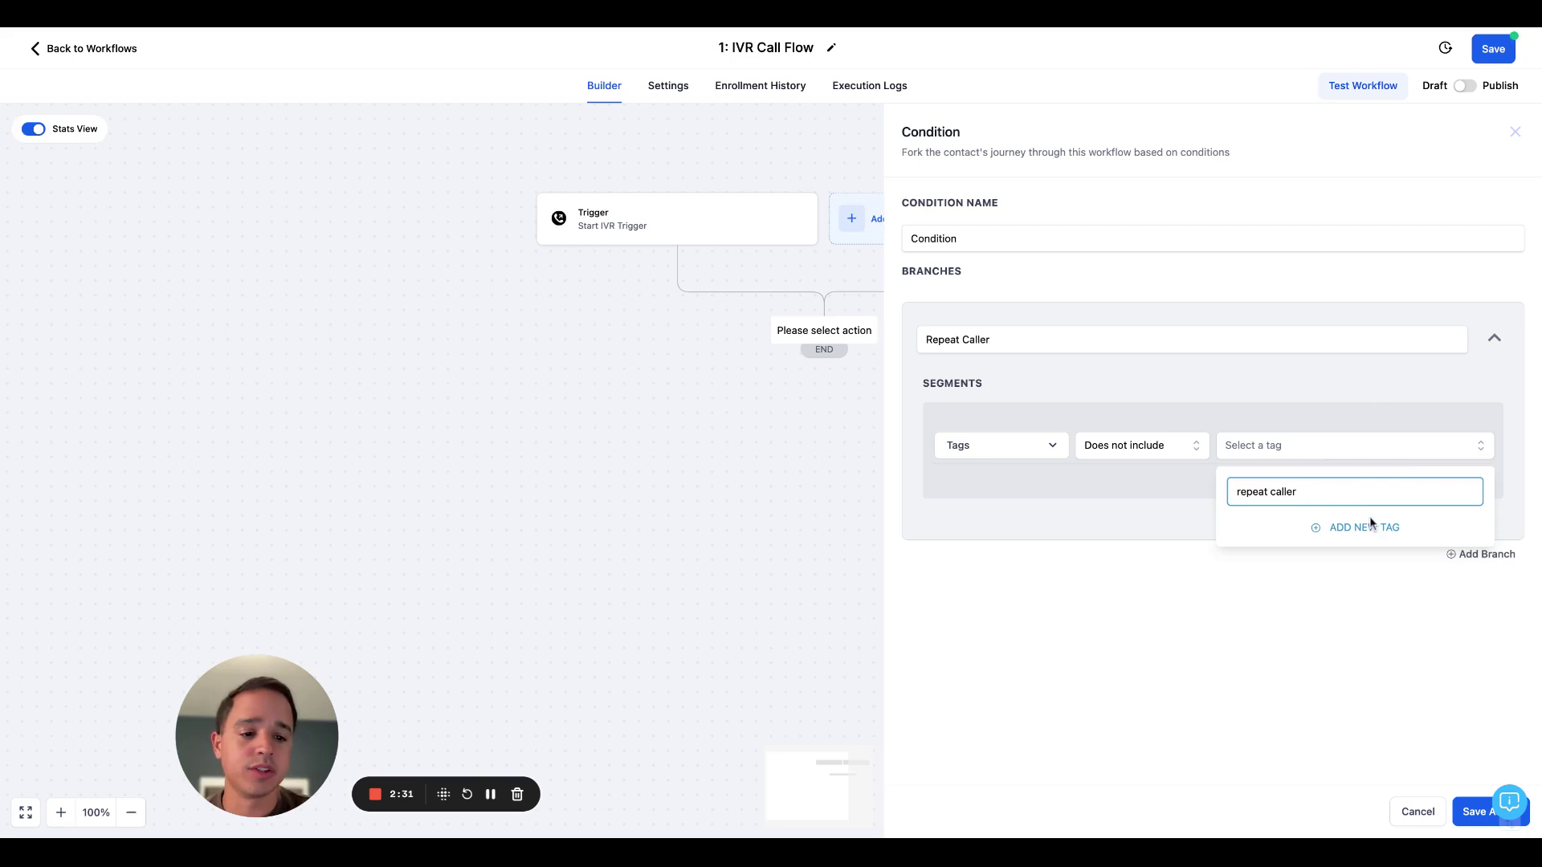
left_click(1366, 537)
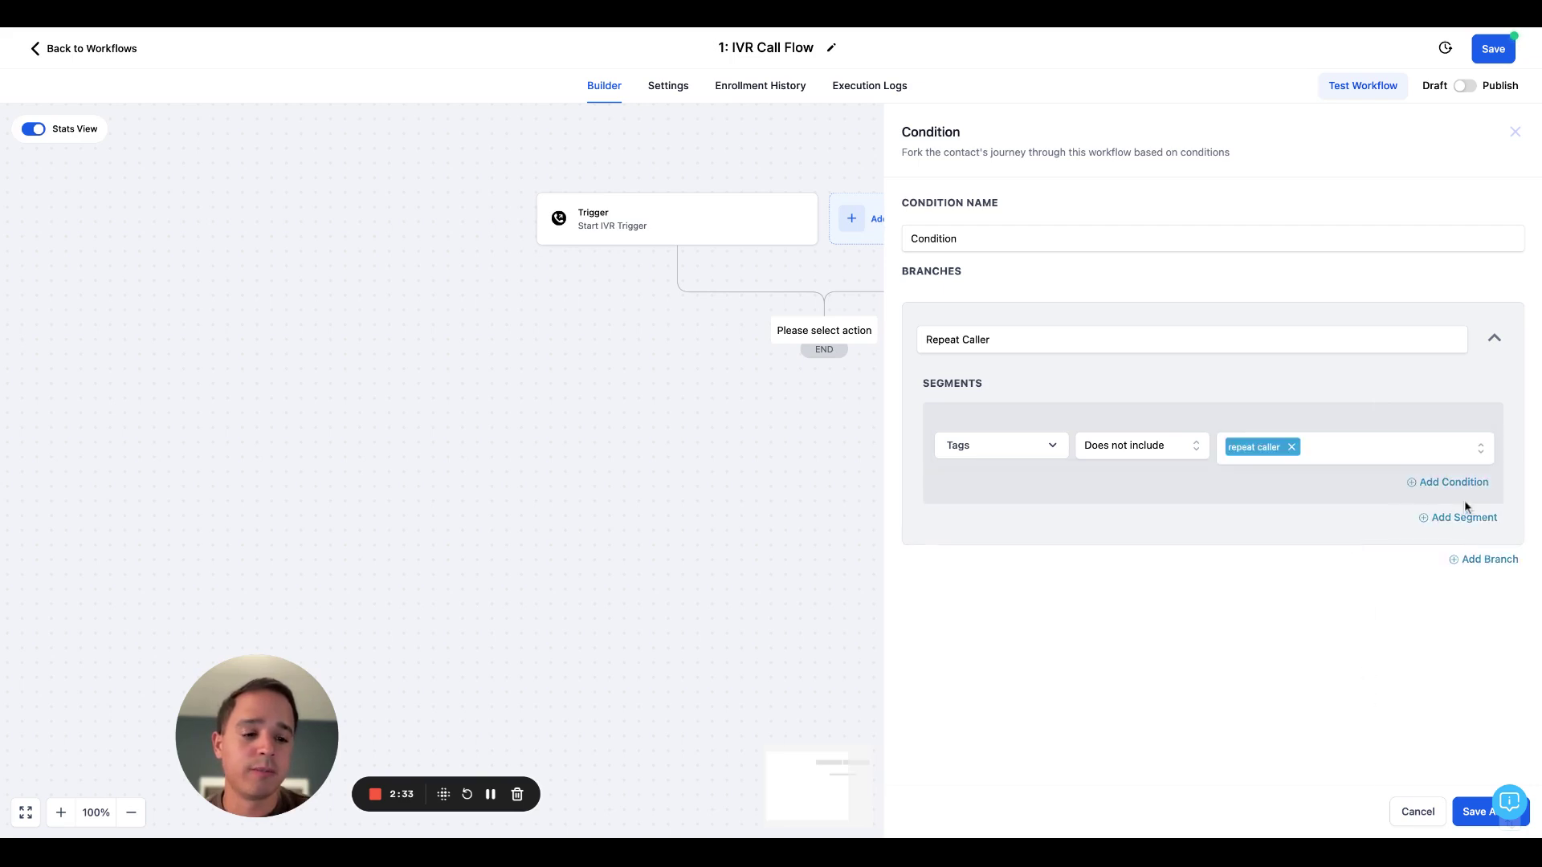
Add a second branch, renaming the first 'First Time Caller' and the second 'Repeat Caller'.
left_click(1482, 559)
double_click(1033, 615)
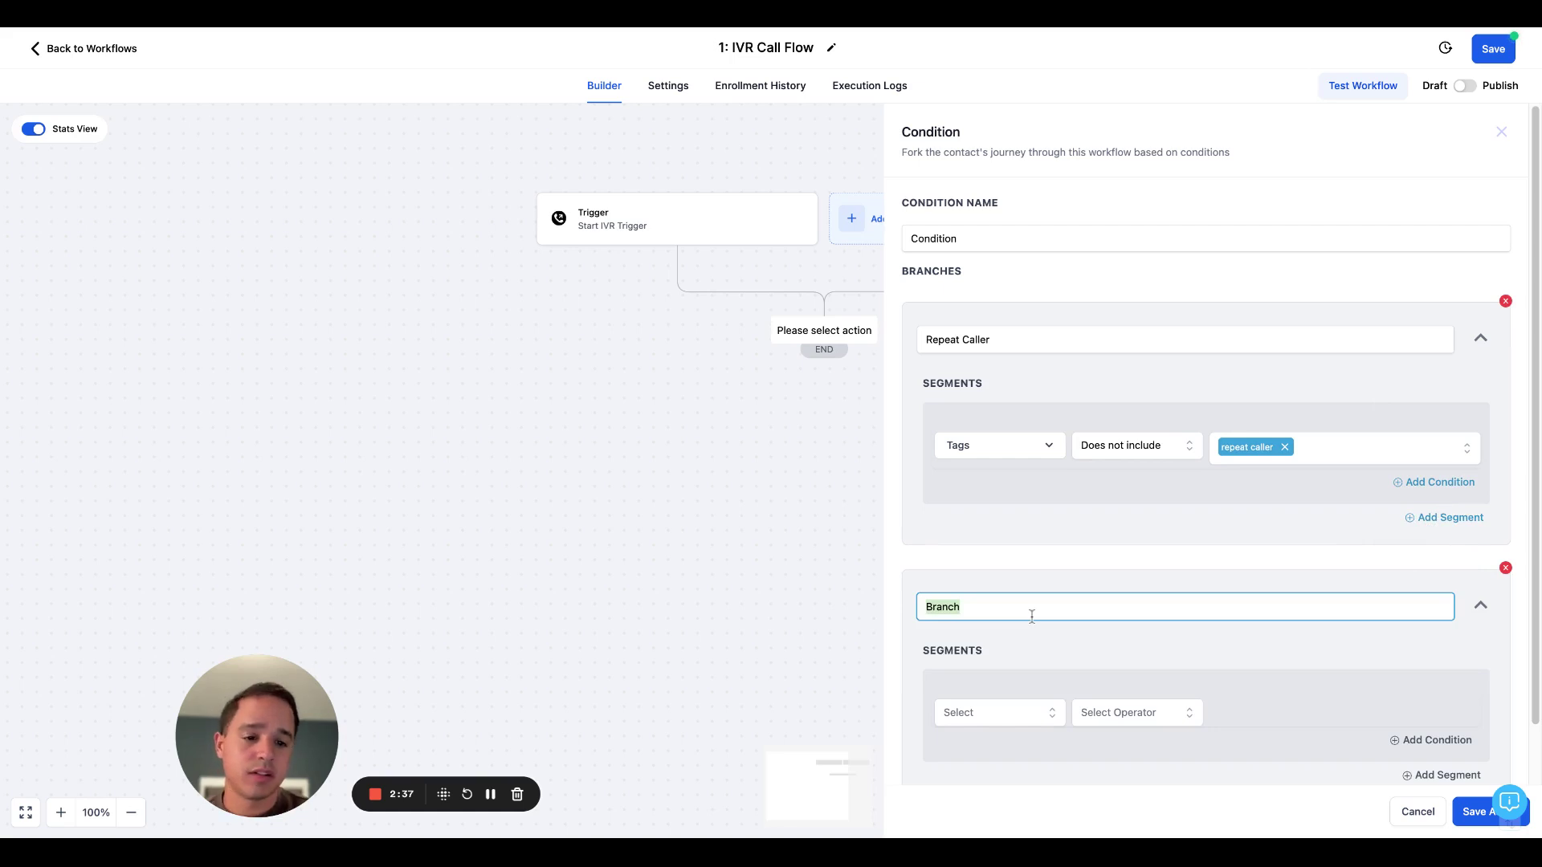
triple_click(1009, 346)
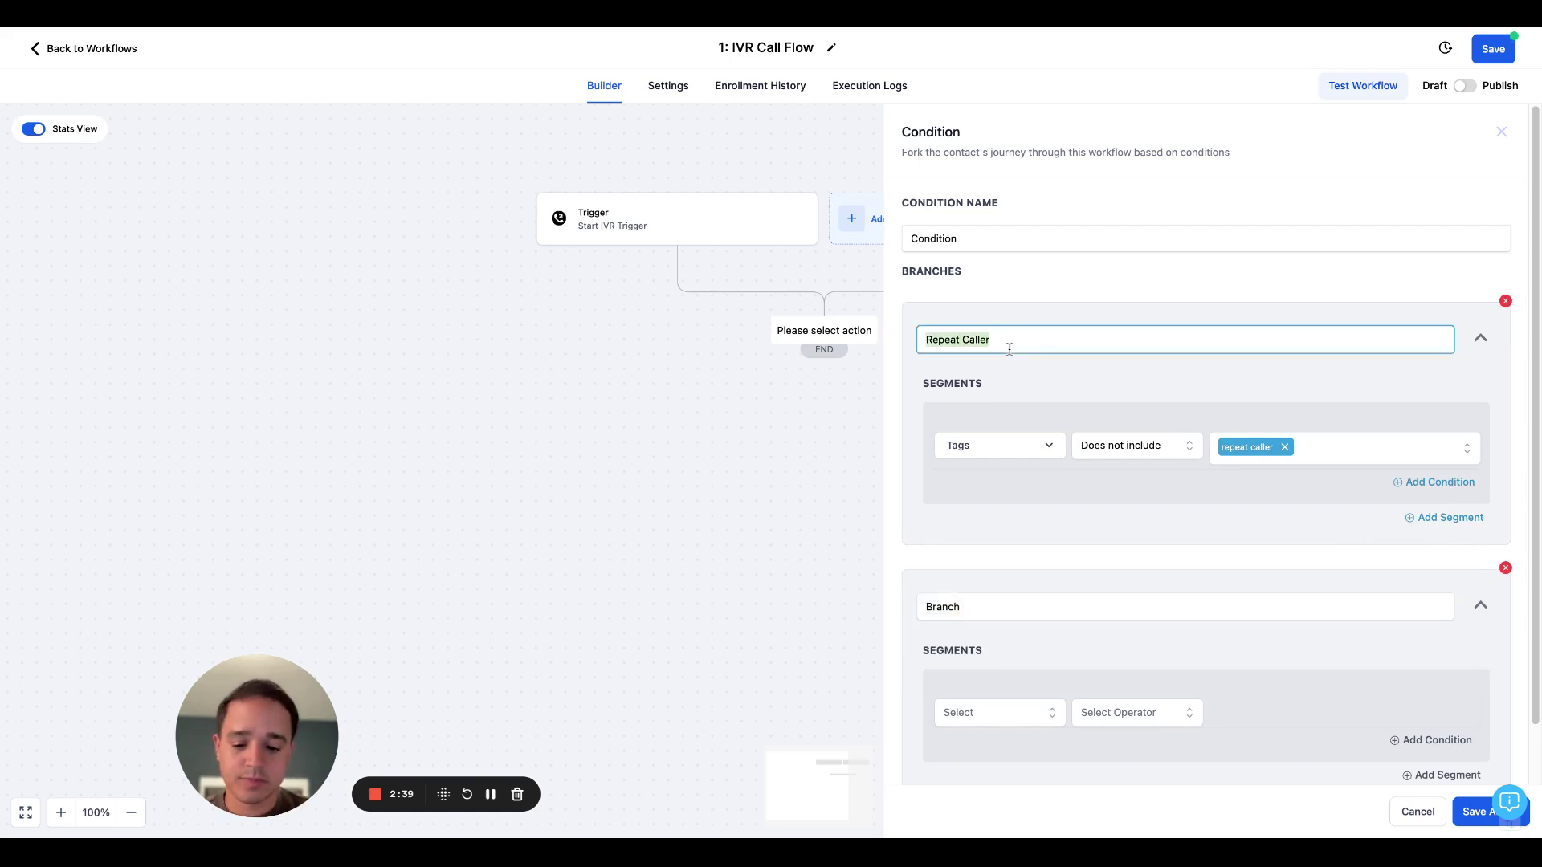
type("First Time")
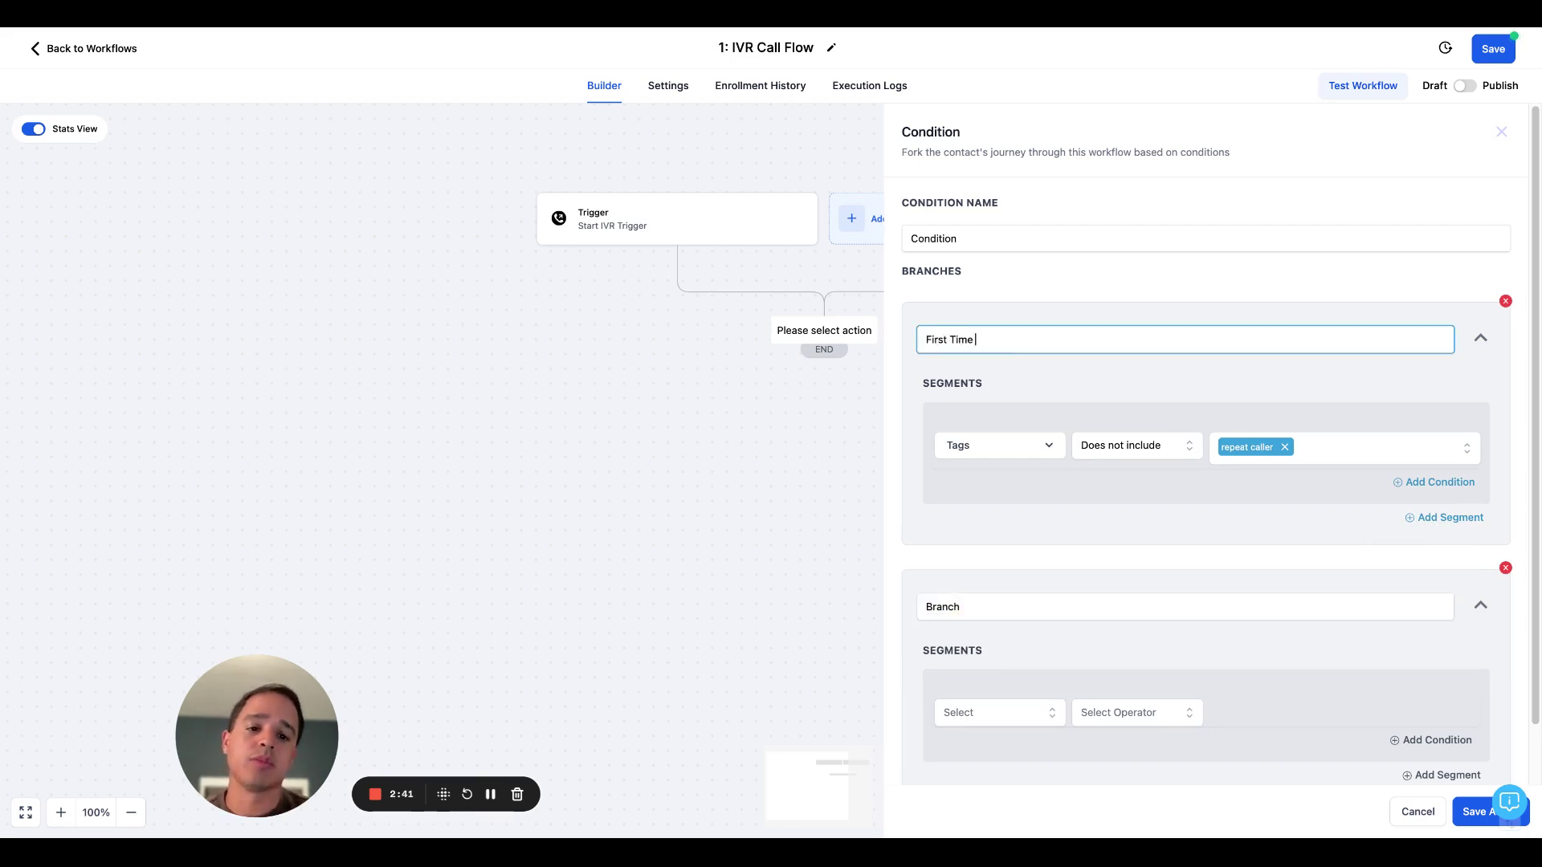
type(" Caller")
left_click(995, 606)
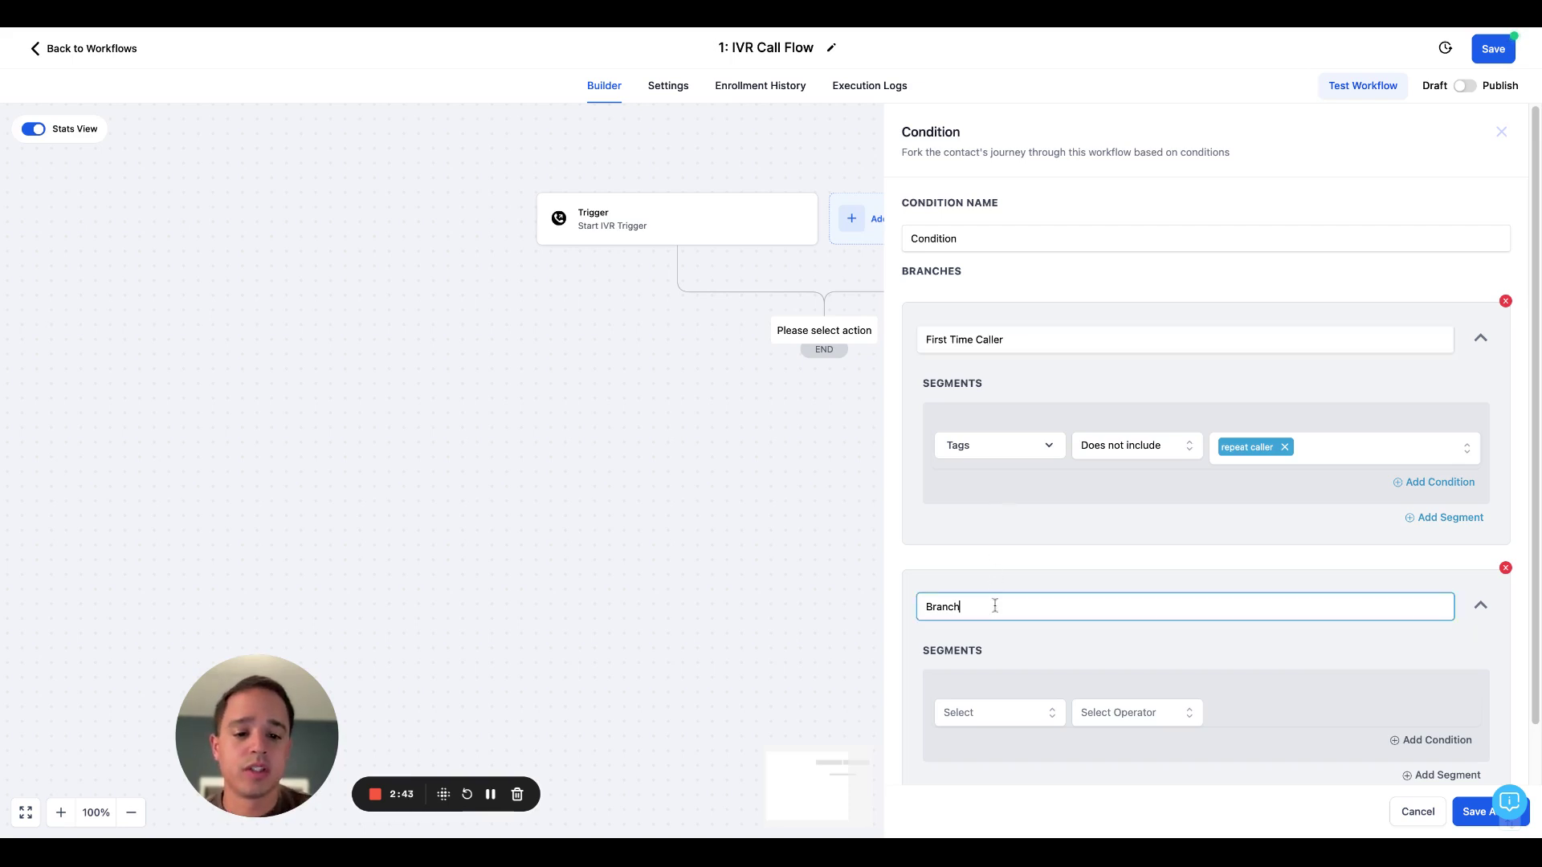
triple_click(995, 606)
type("Repea")
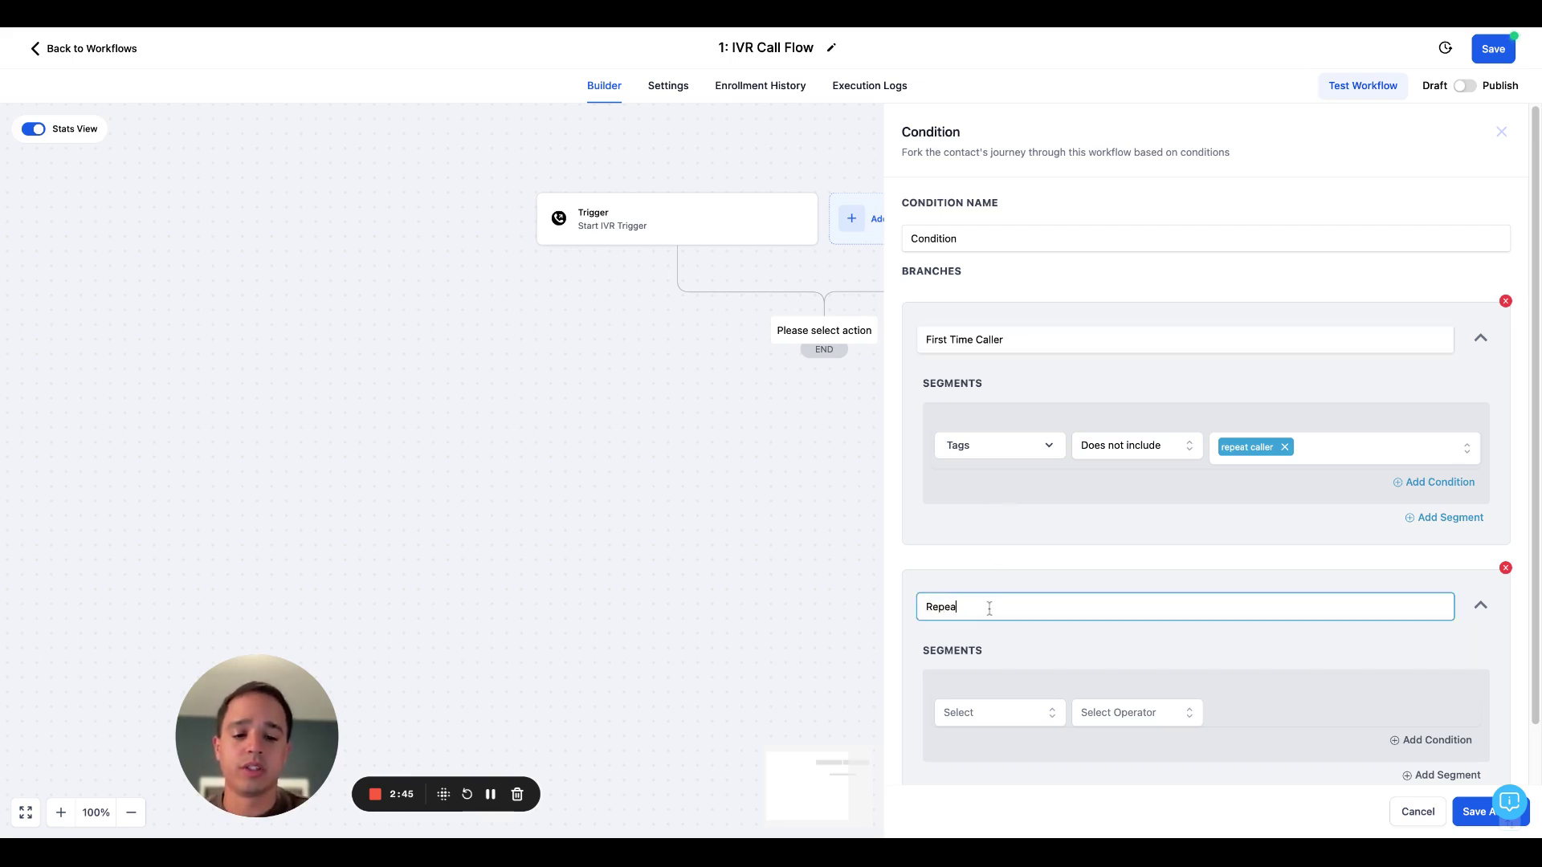
type("t Caller")
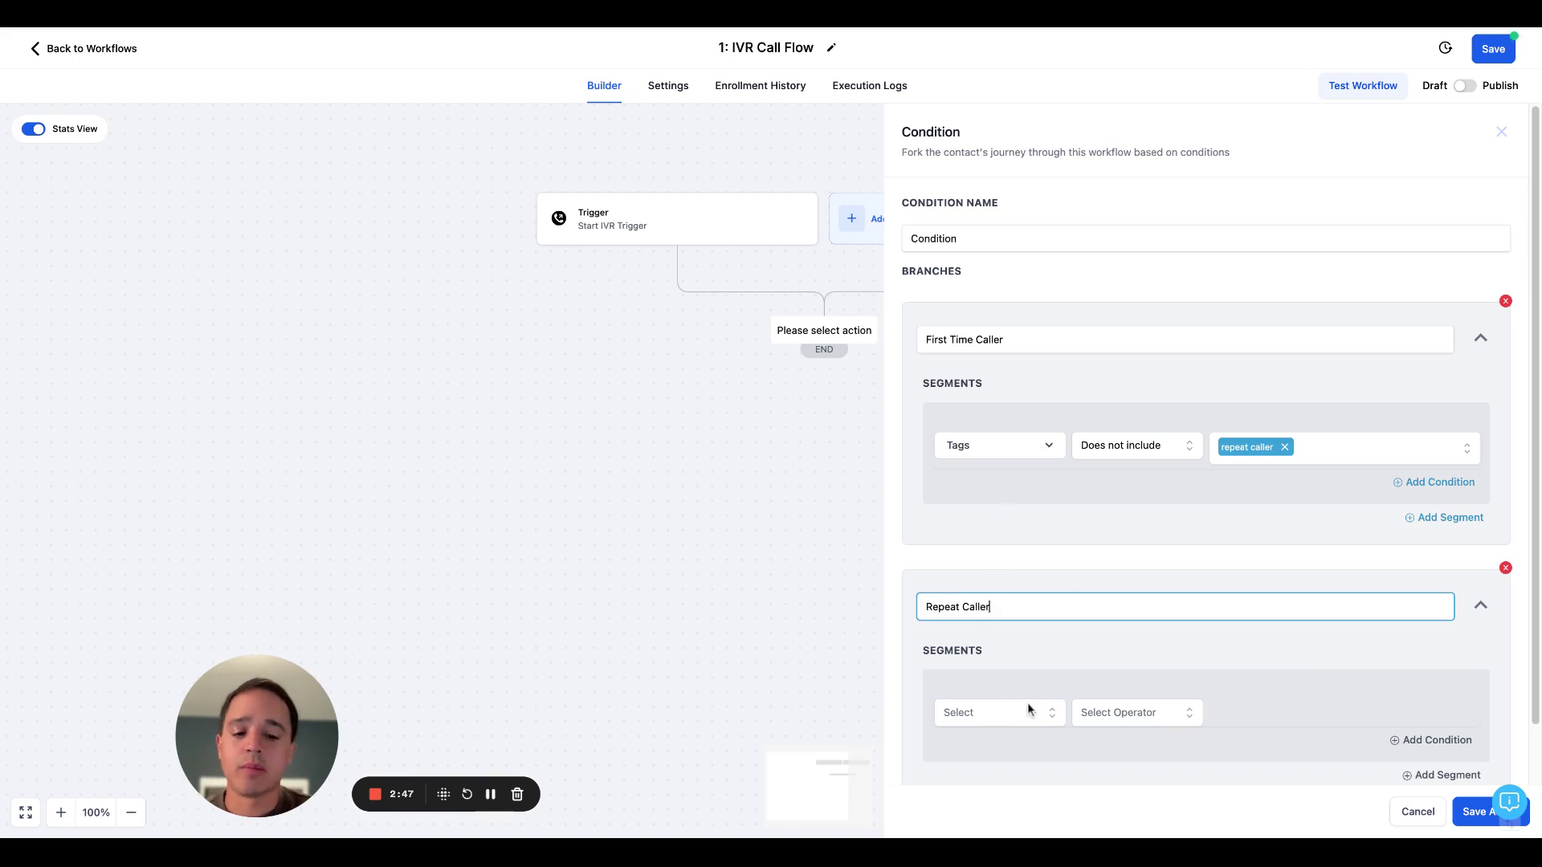
Set the Repeat Caller branch to Tags Includes 'repeat caller' and save the condition.
left_click(1028, 710)
left_click(981, 746)
scroll(996, 642, "down", 3)
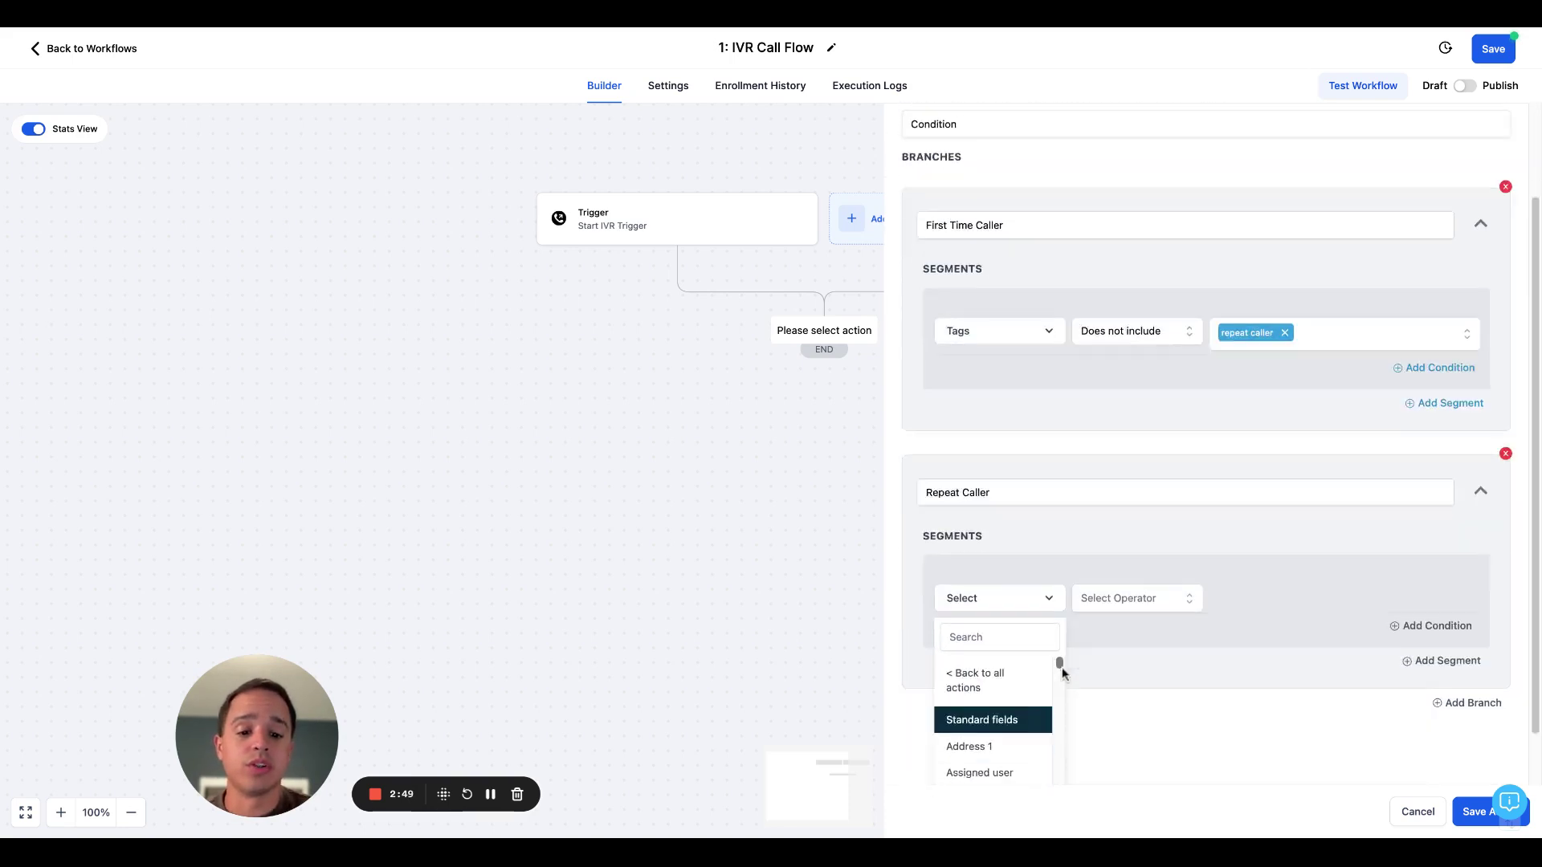
type("tags")
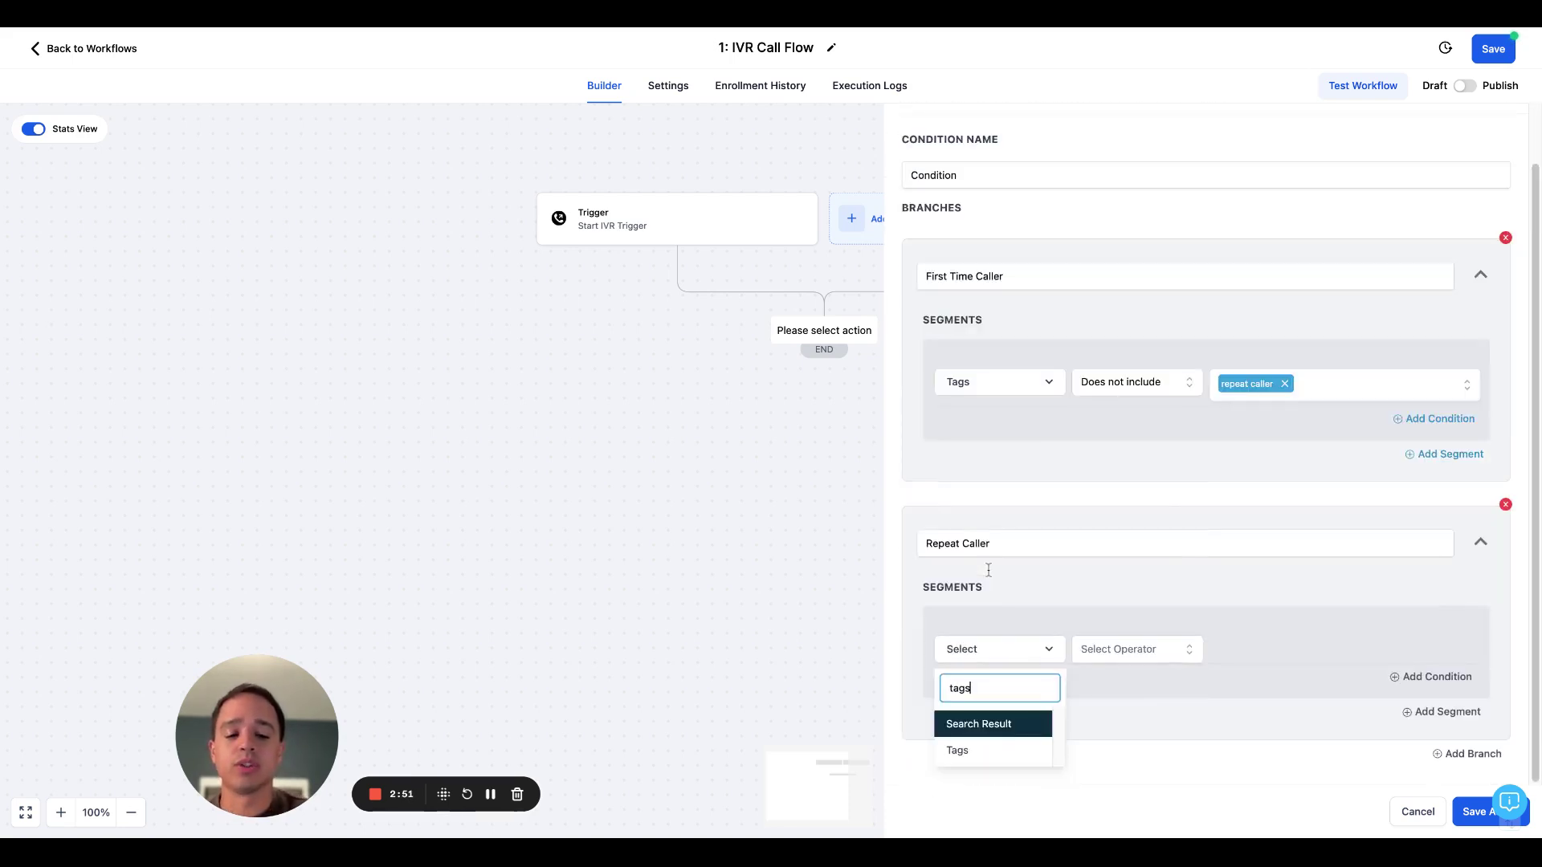
left_click(959, 749)
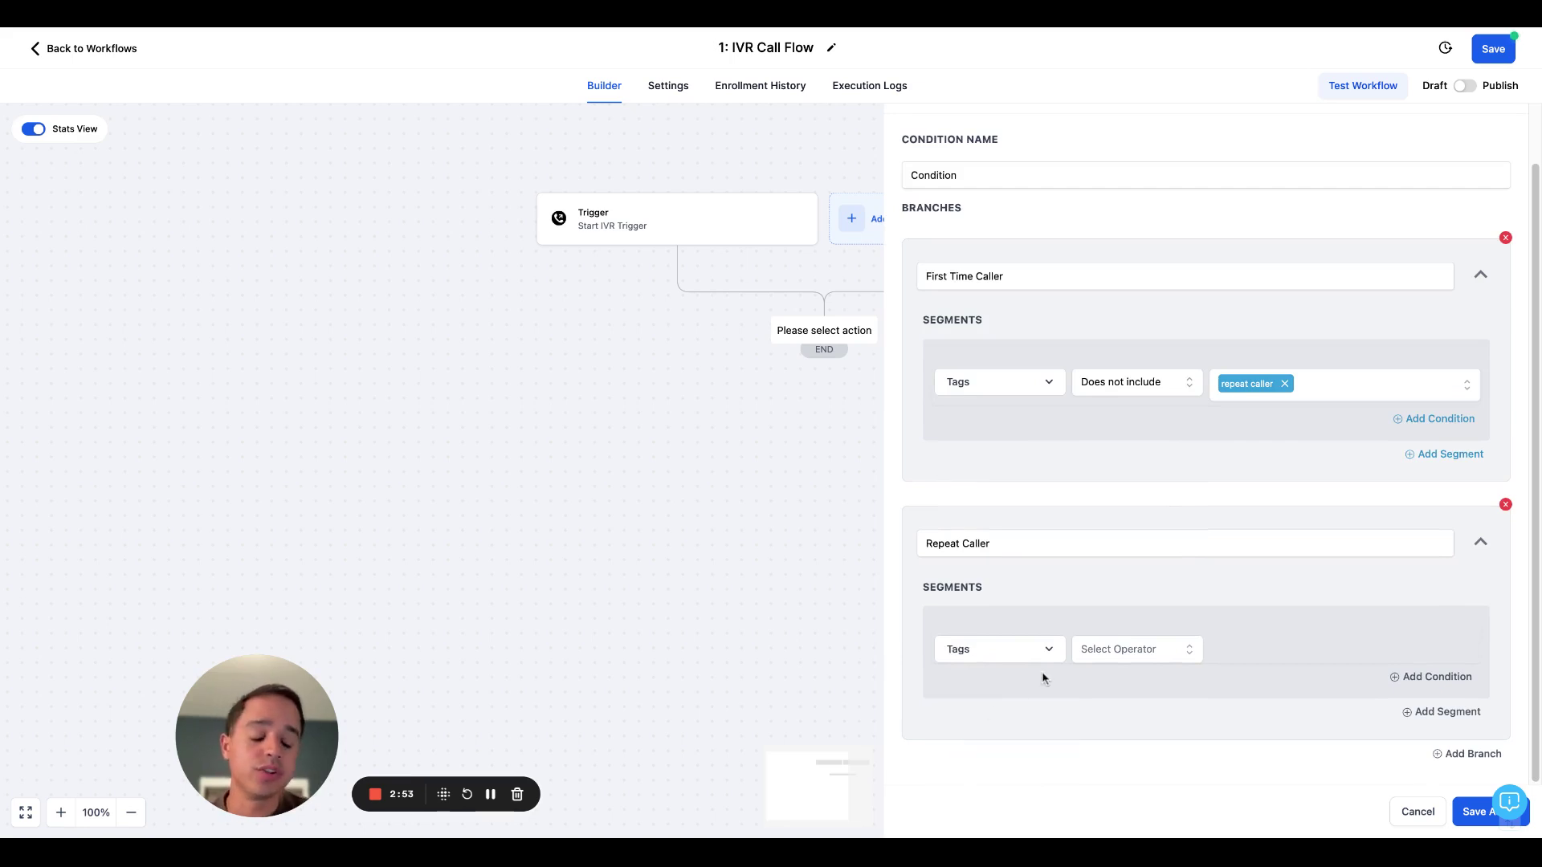
left_click(1095, 657)
left_click(1107, 682)
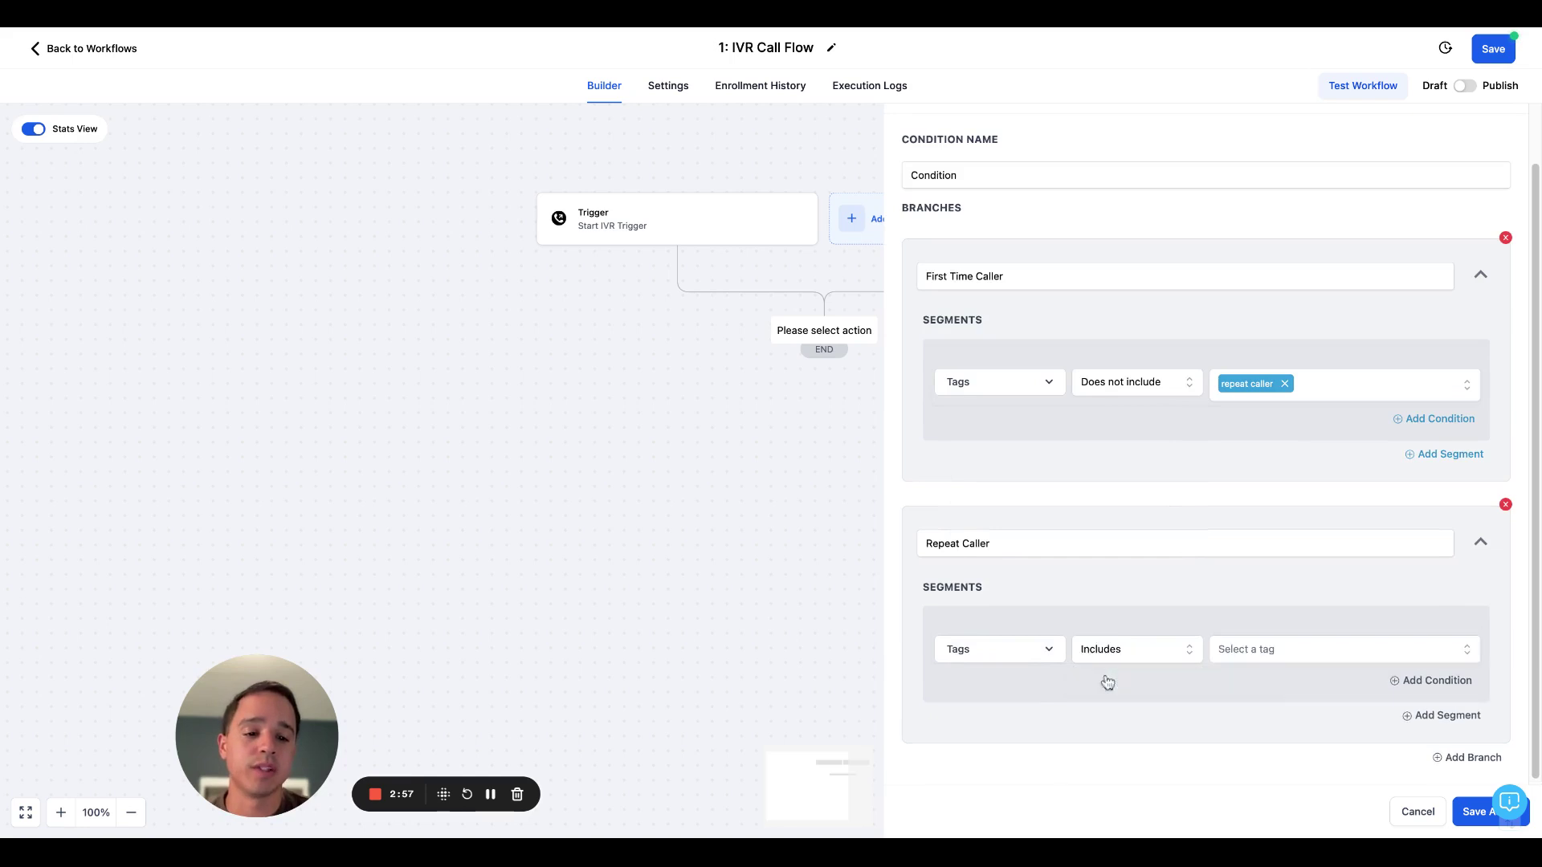
left_click(1236, 651)
left_click(1227, 694)
type("re")
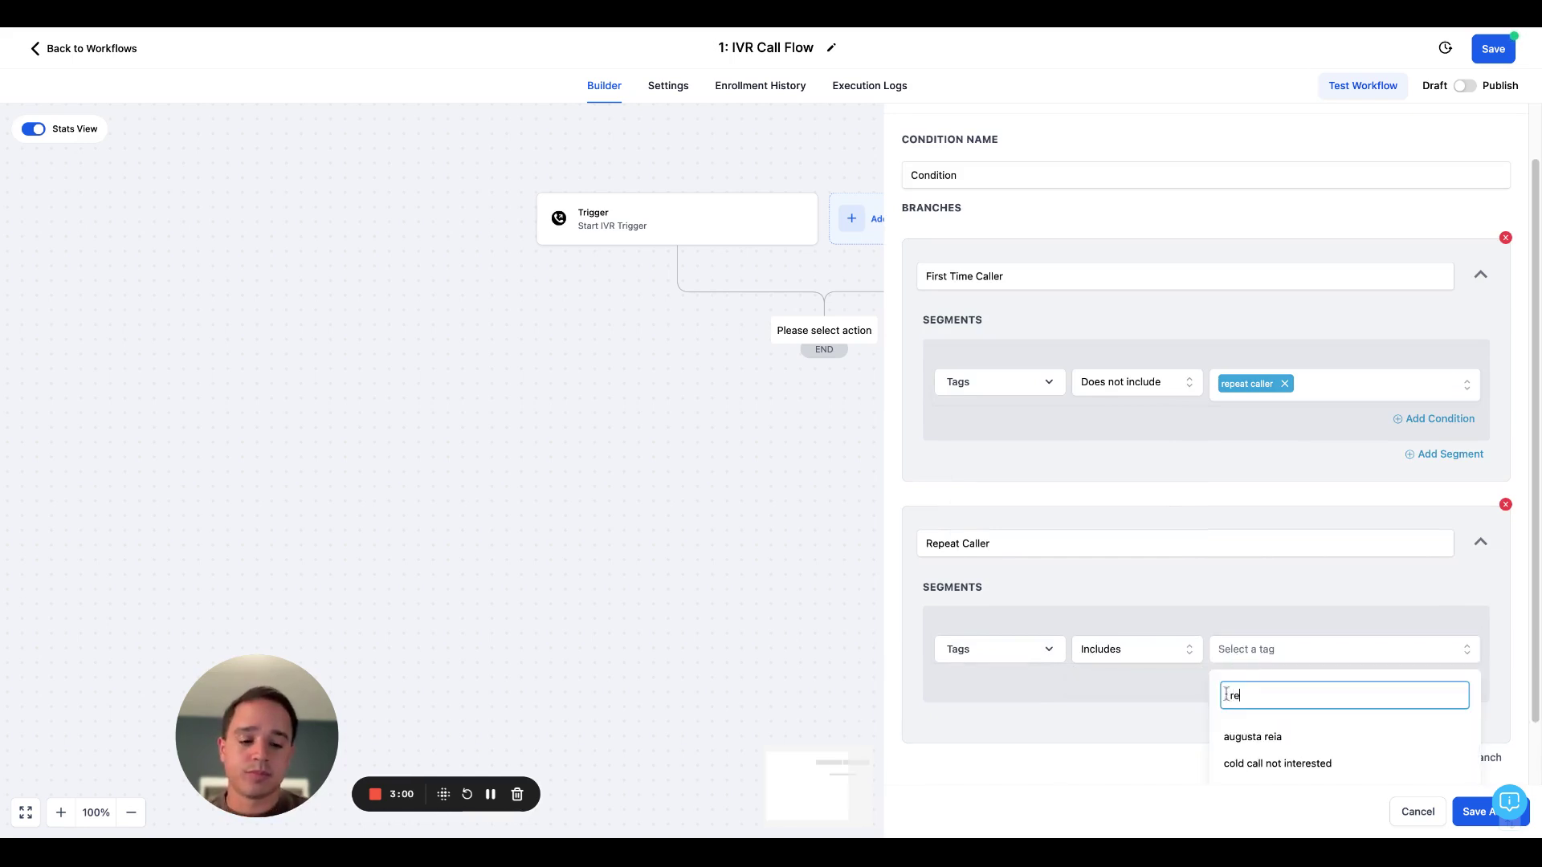
type("peat")
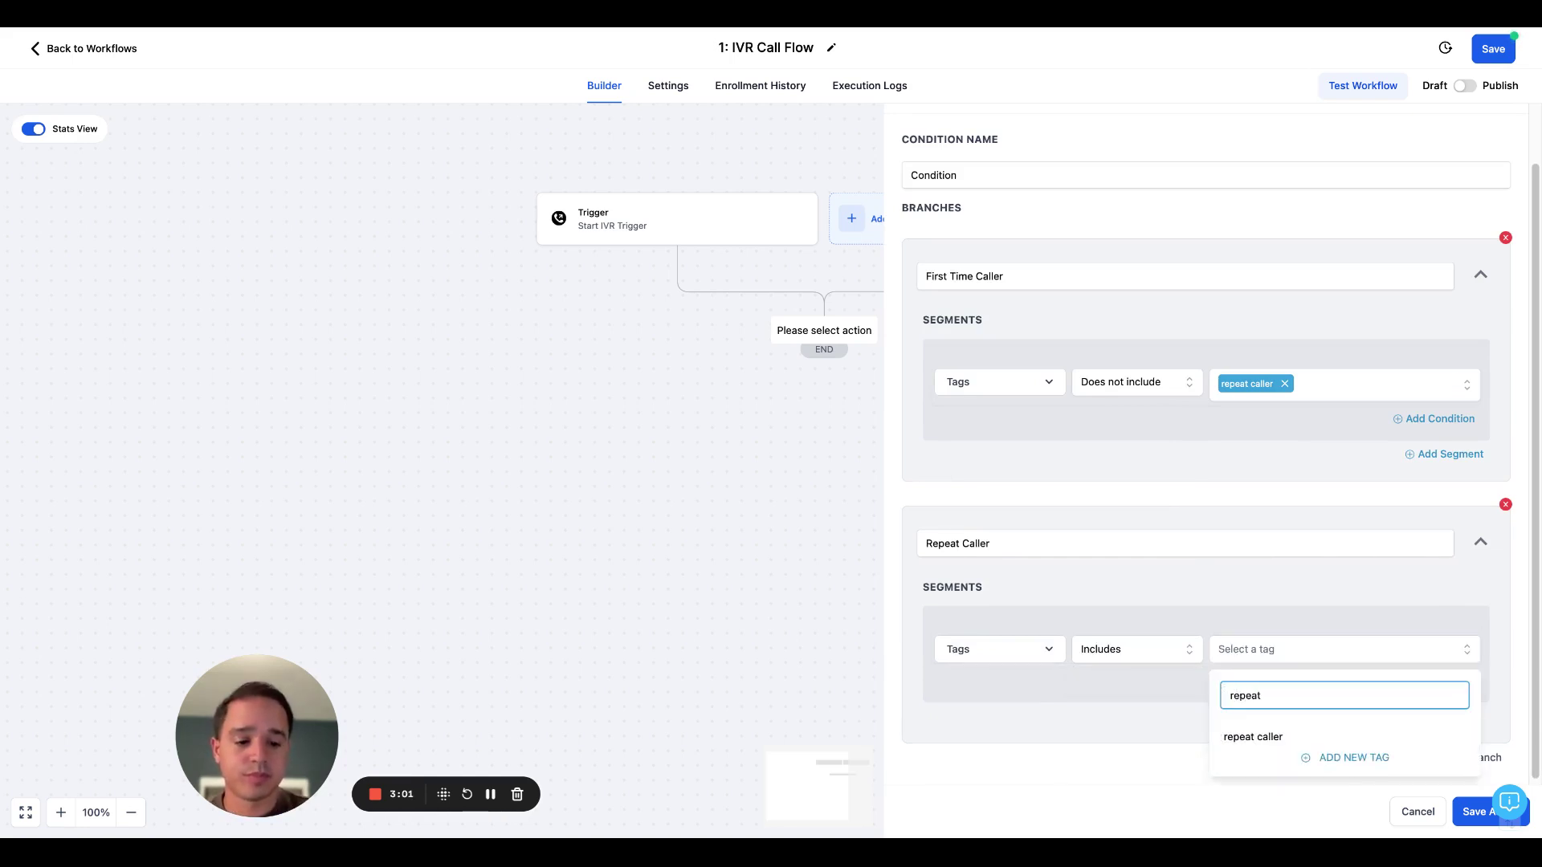
left_click(1267, 744)
left_click(1397, 590)
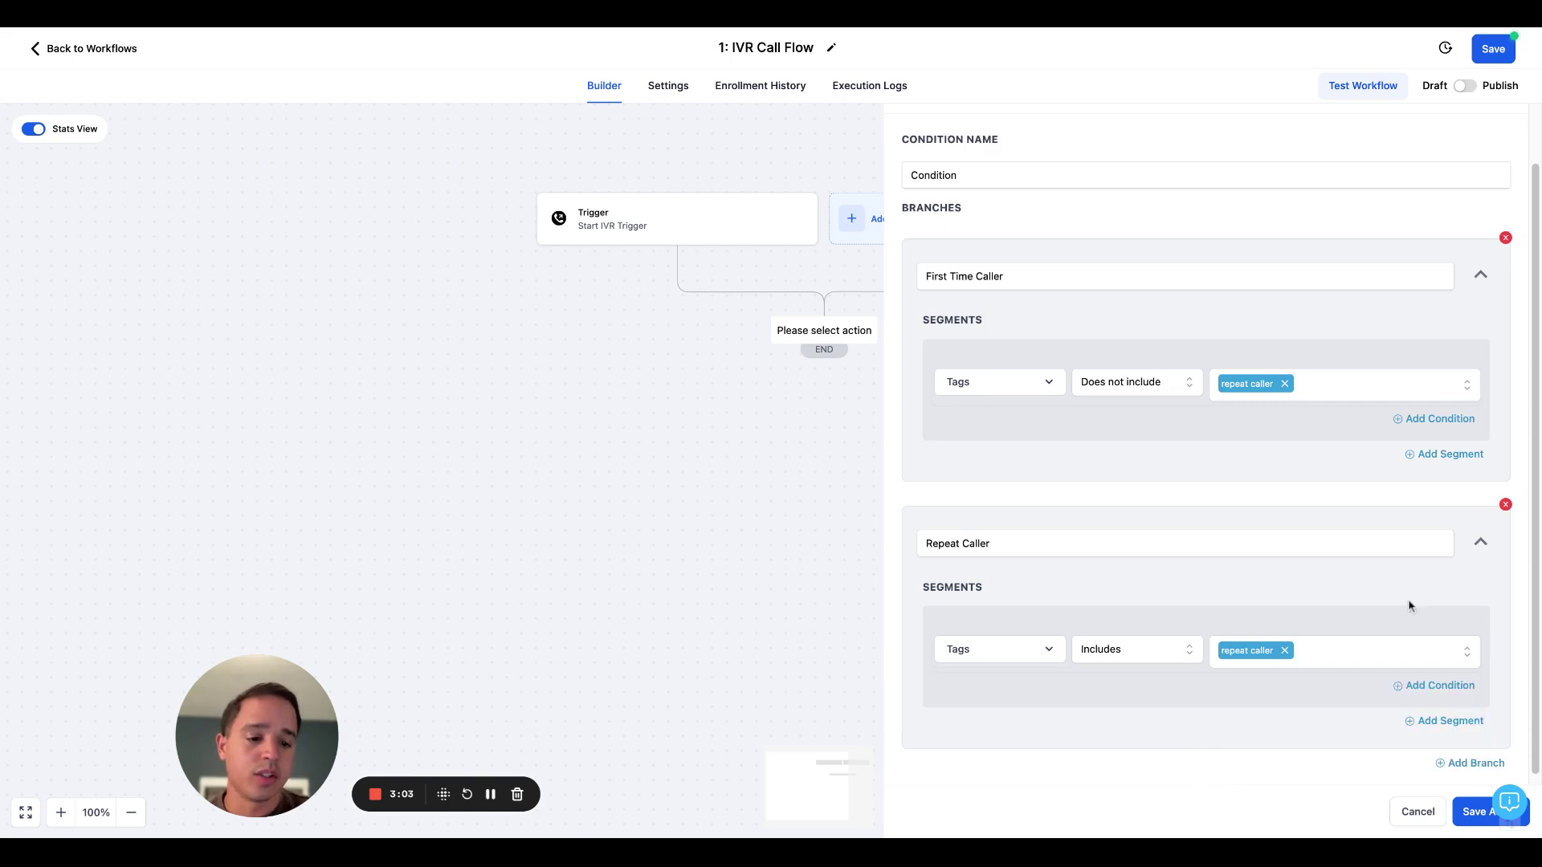
left_click(1481, 806)
Reopen the Condition settings to review the branches, then cancel without changes.
scroll(1018, 522, "down", 1)
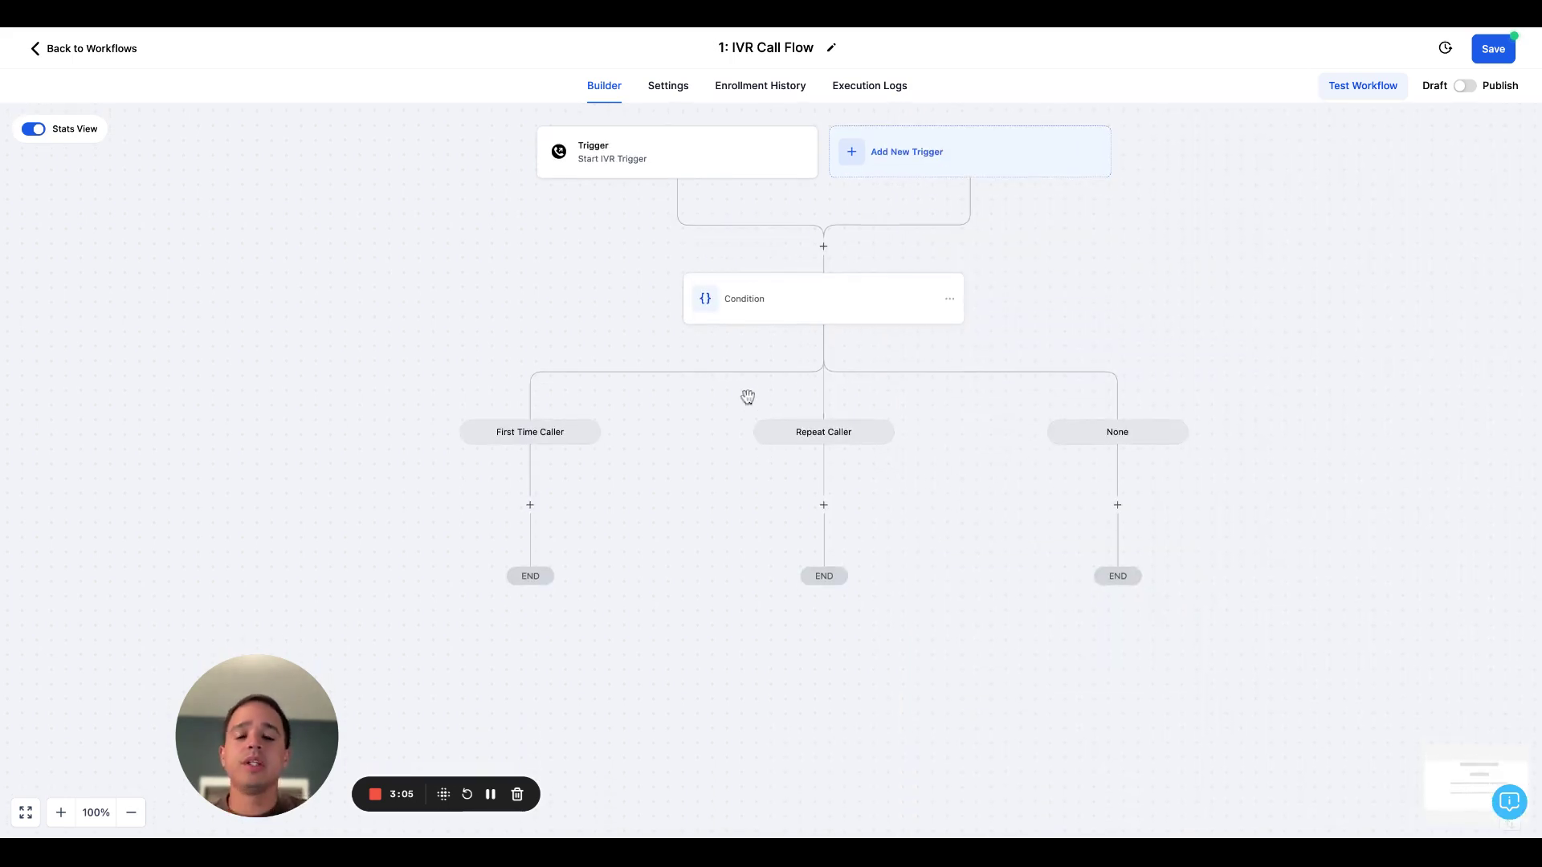
left_click(785, 308)
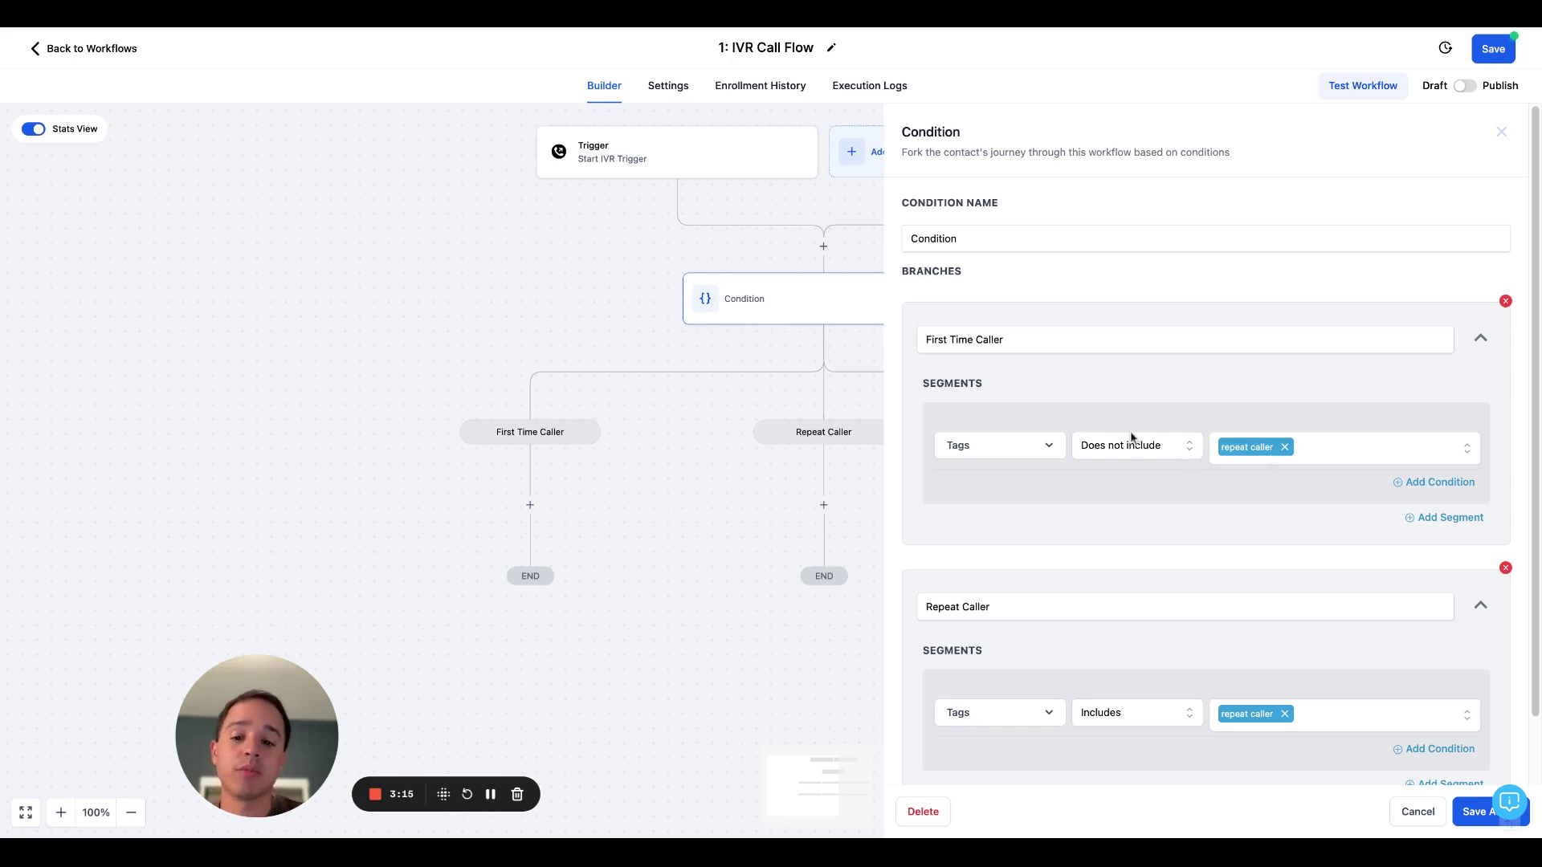
triple_click(948, 610)
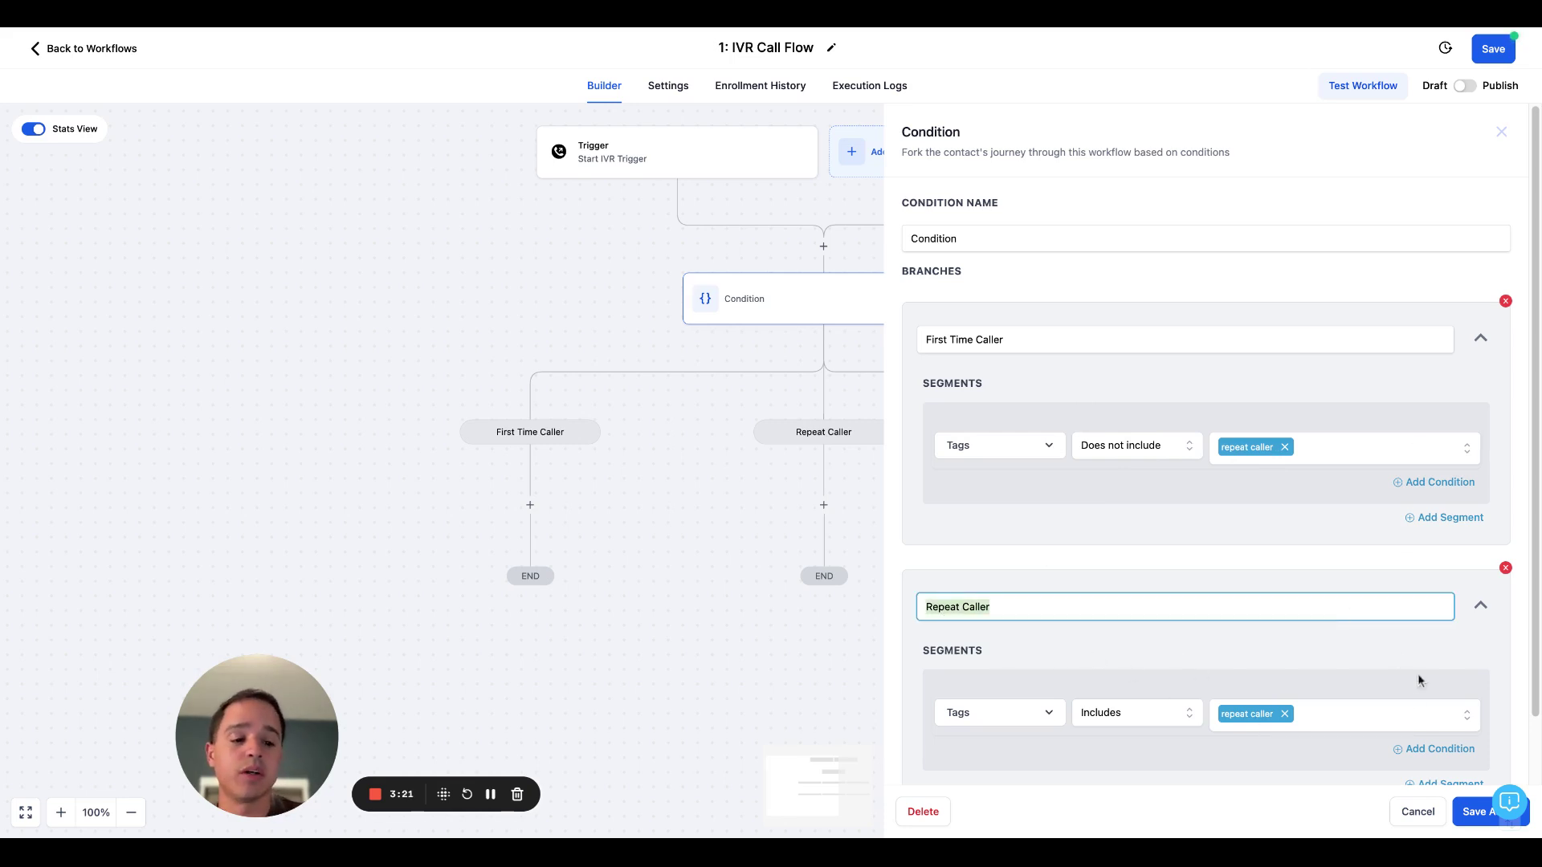
left_click(1404, 813)
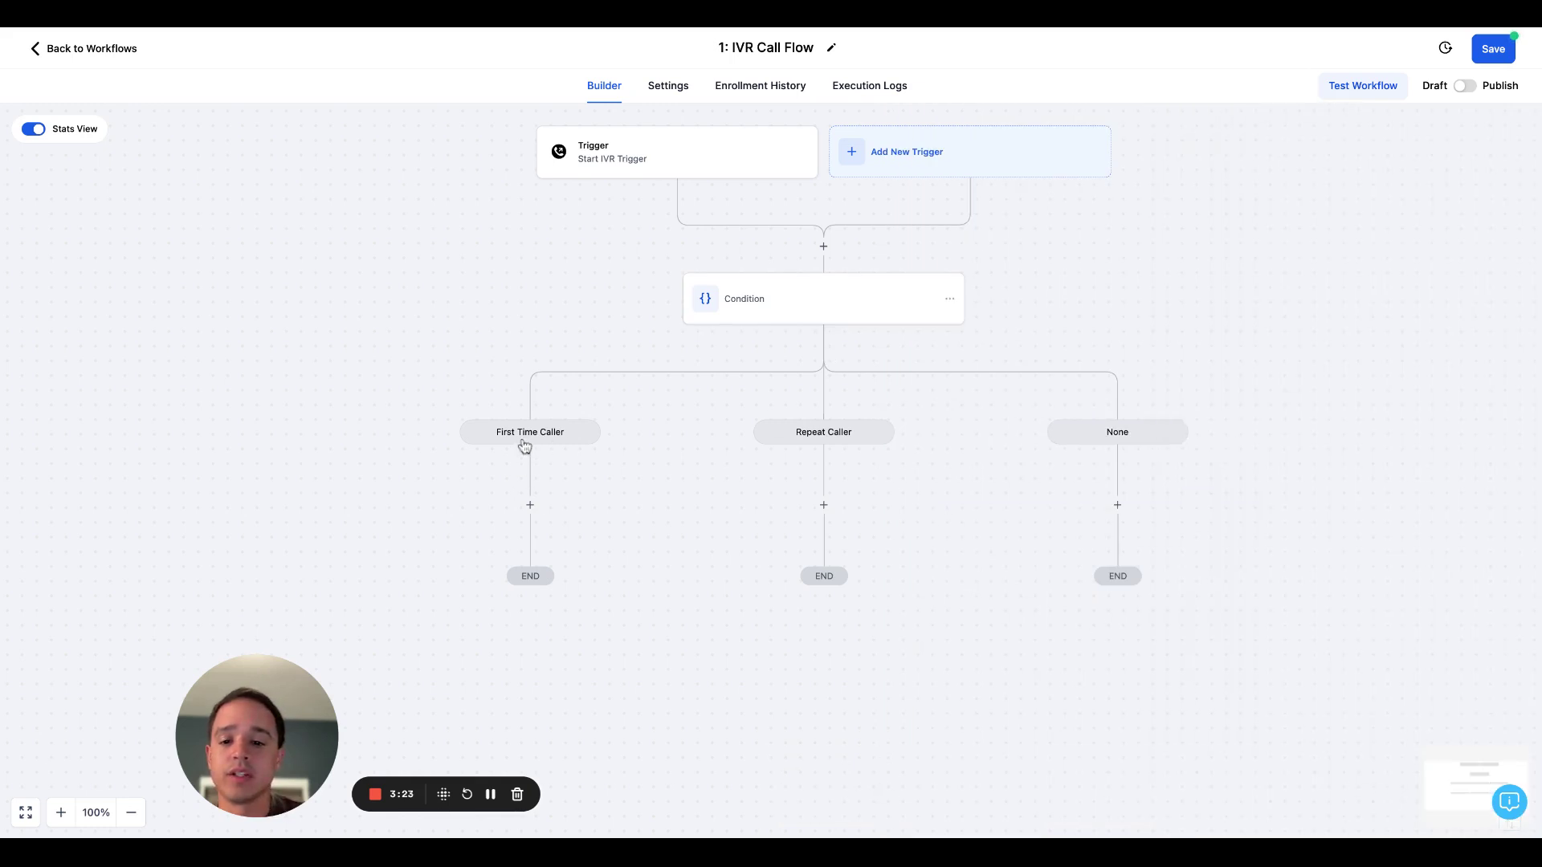
Under First Time Caller, add a Connect Call To Call Center step to Call Center with Record Call on.
left_click(530, 505)
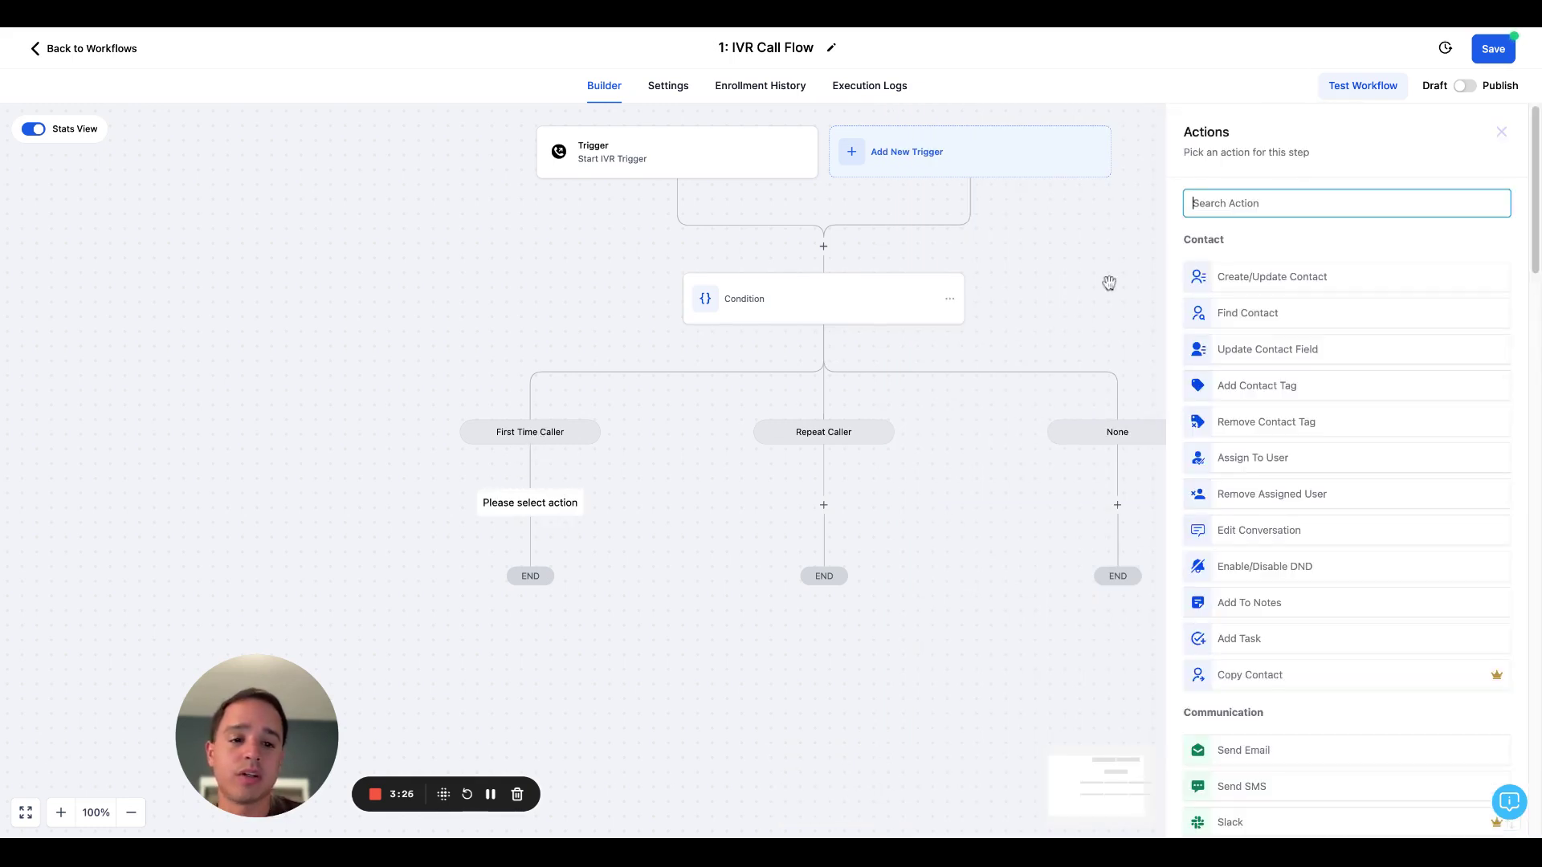
scroll(1315, 498, "down", 15)
left_click(1252, 666)
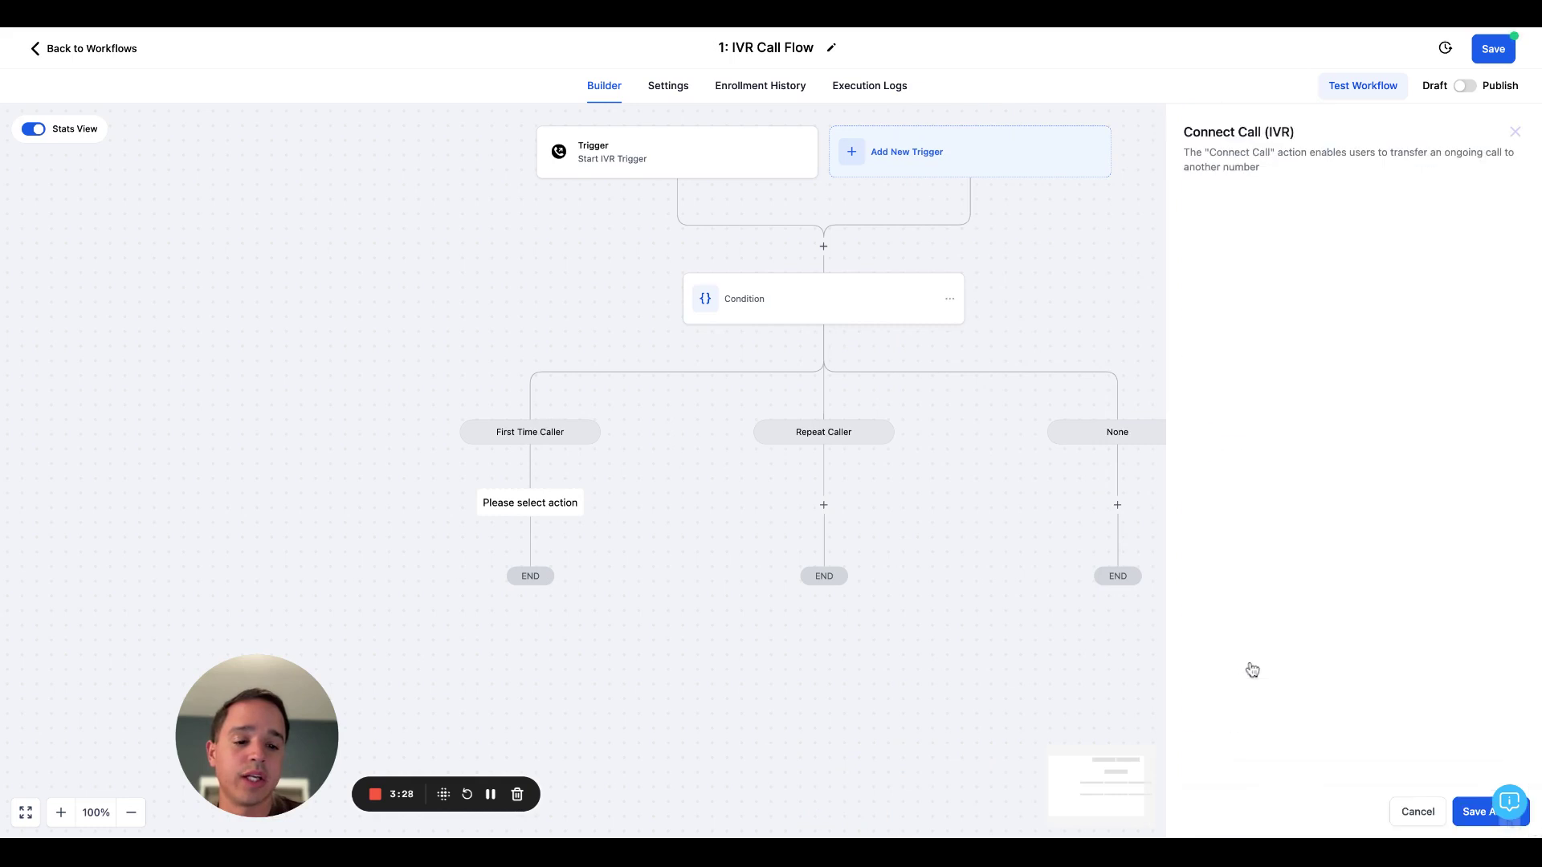
left_click(1277, 249)
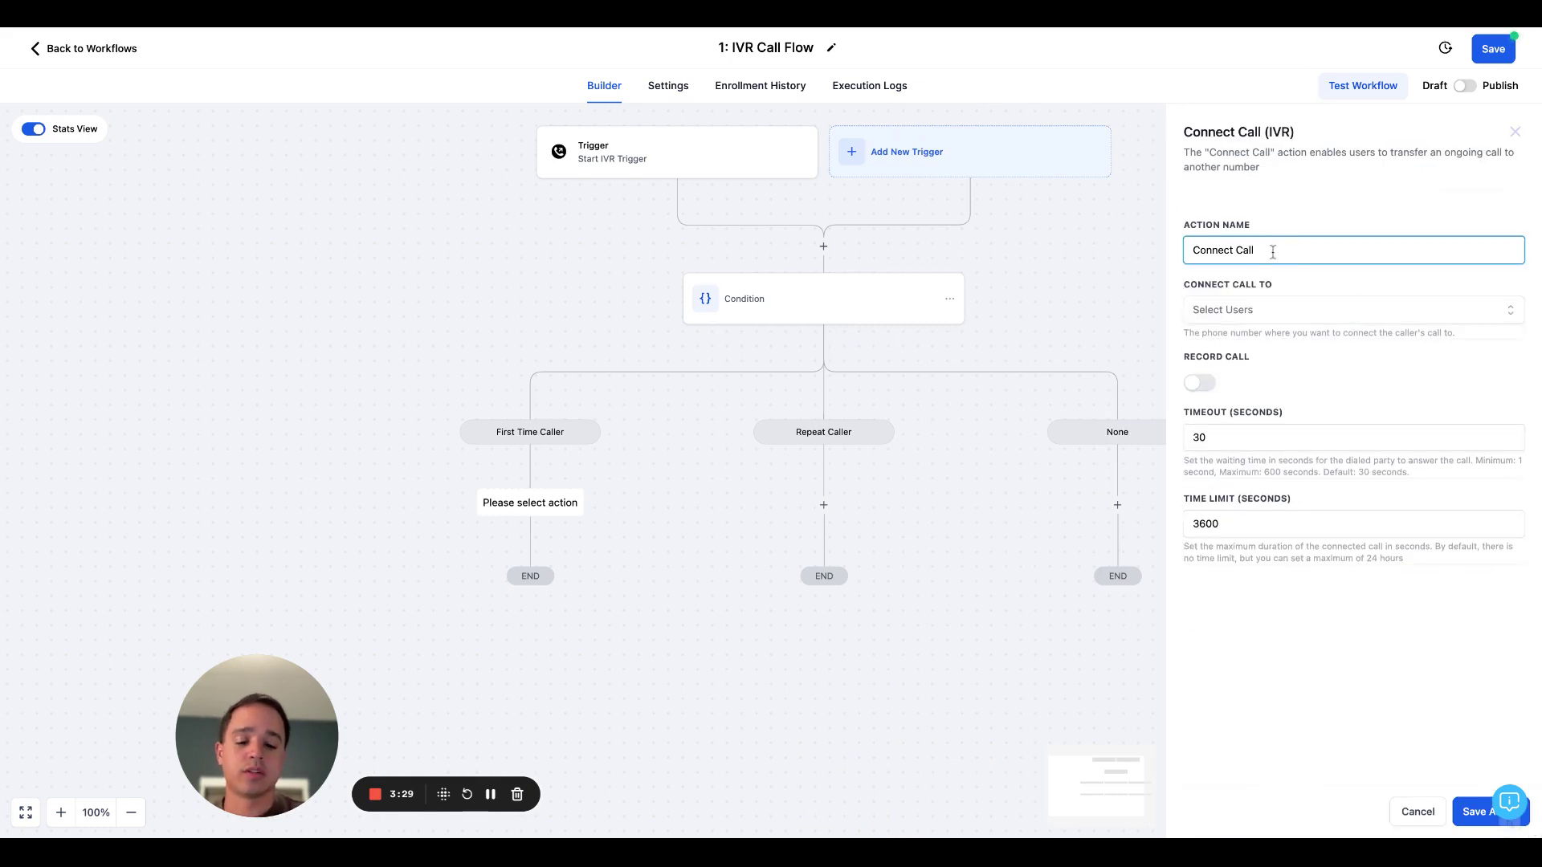
type("To Call")
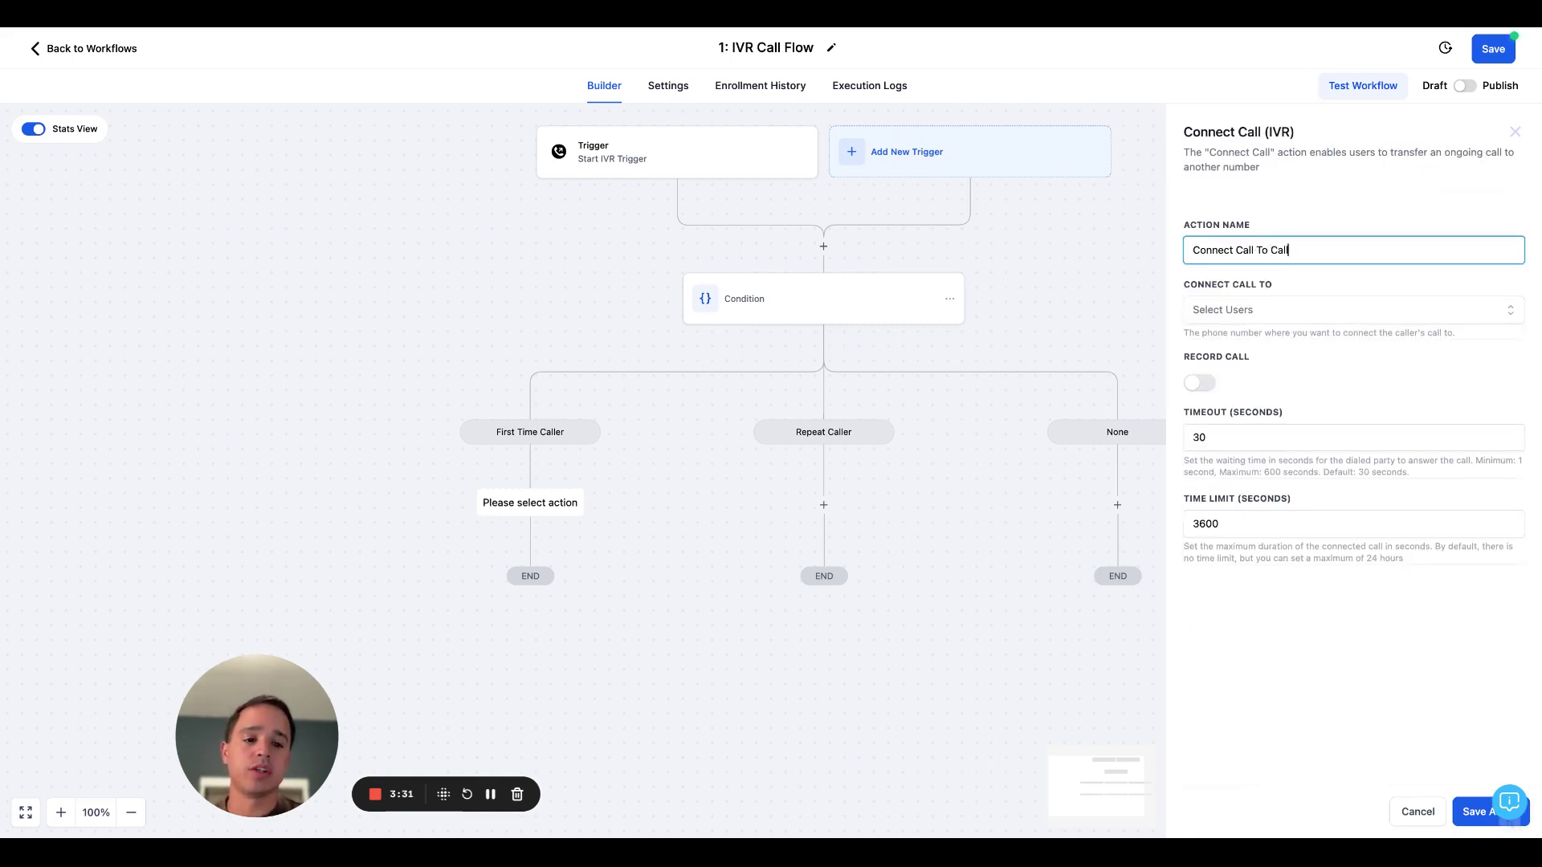
type(" Center")
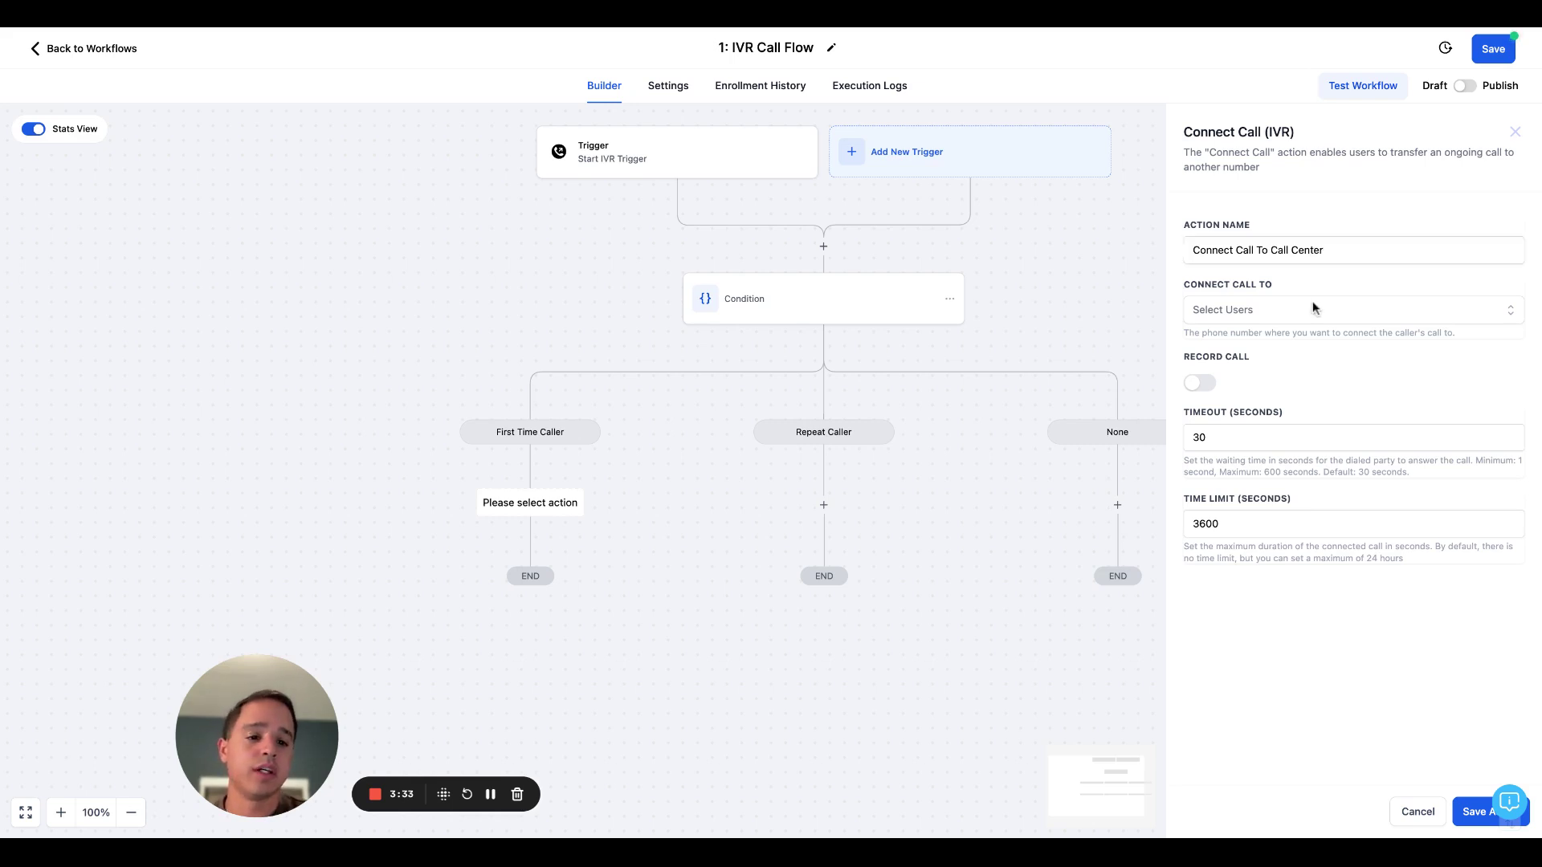
left_click(1317, 309)
left_click(1295, 377)
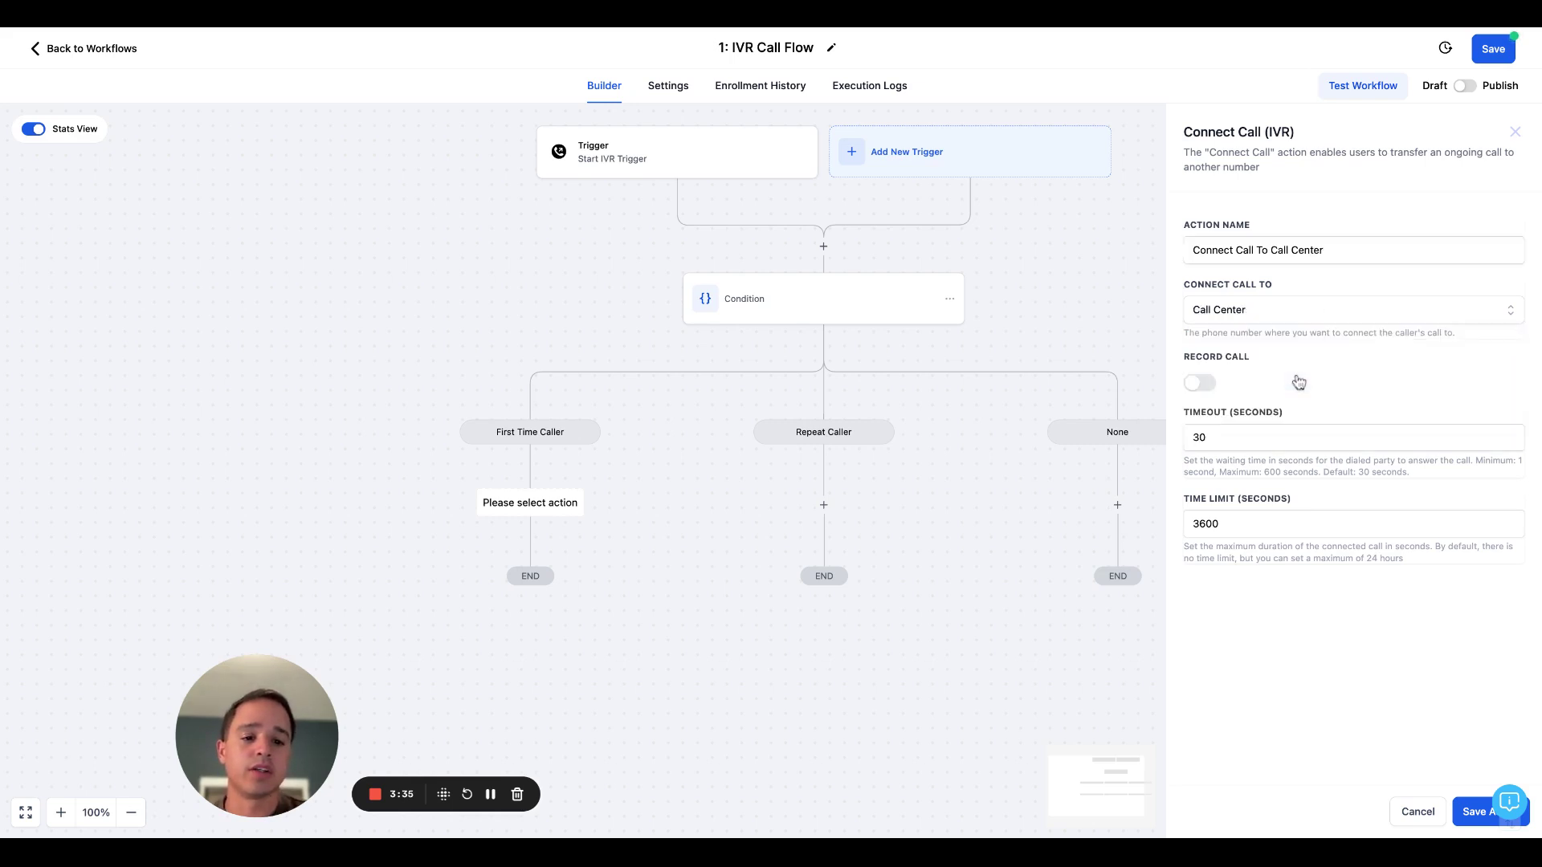
left_click(1200, 385)
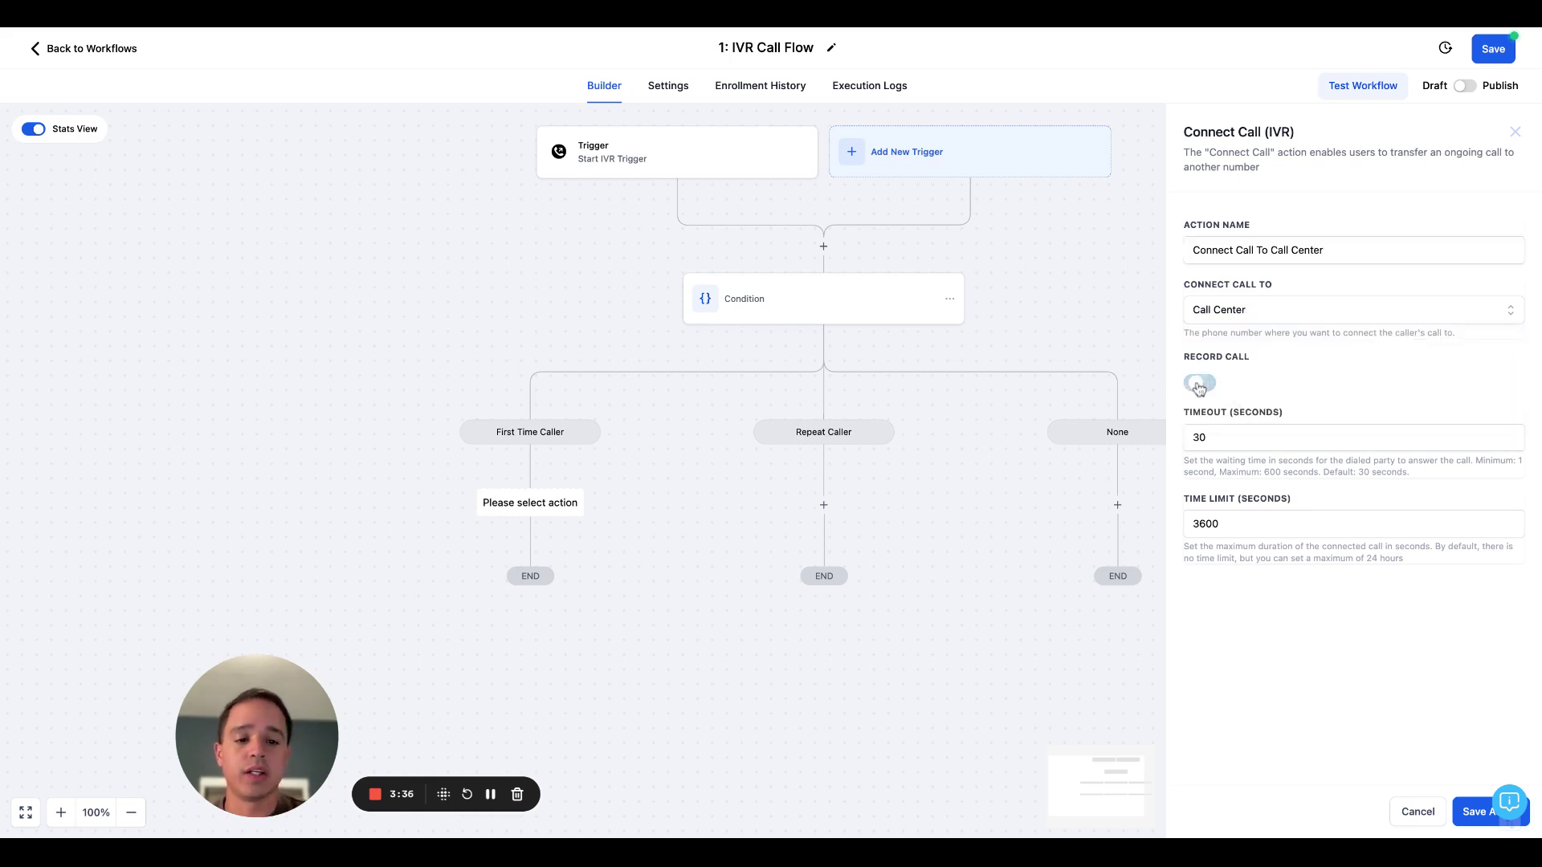
left_click(1464, 812)
scroll(874, 575, "down", 2)
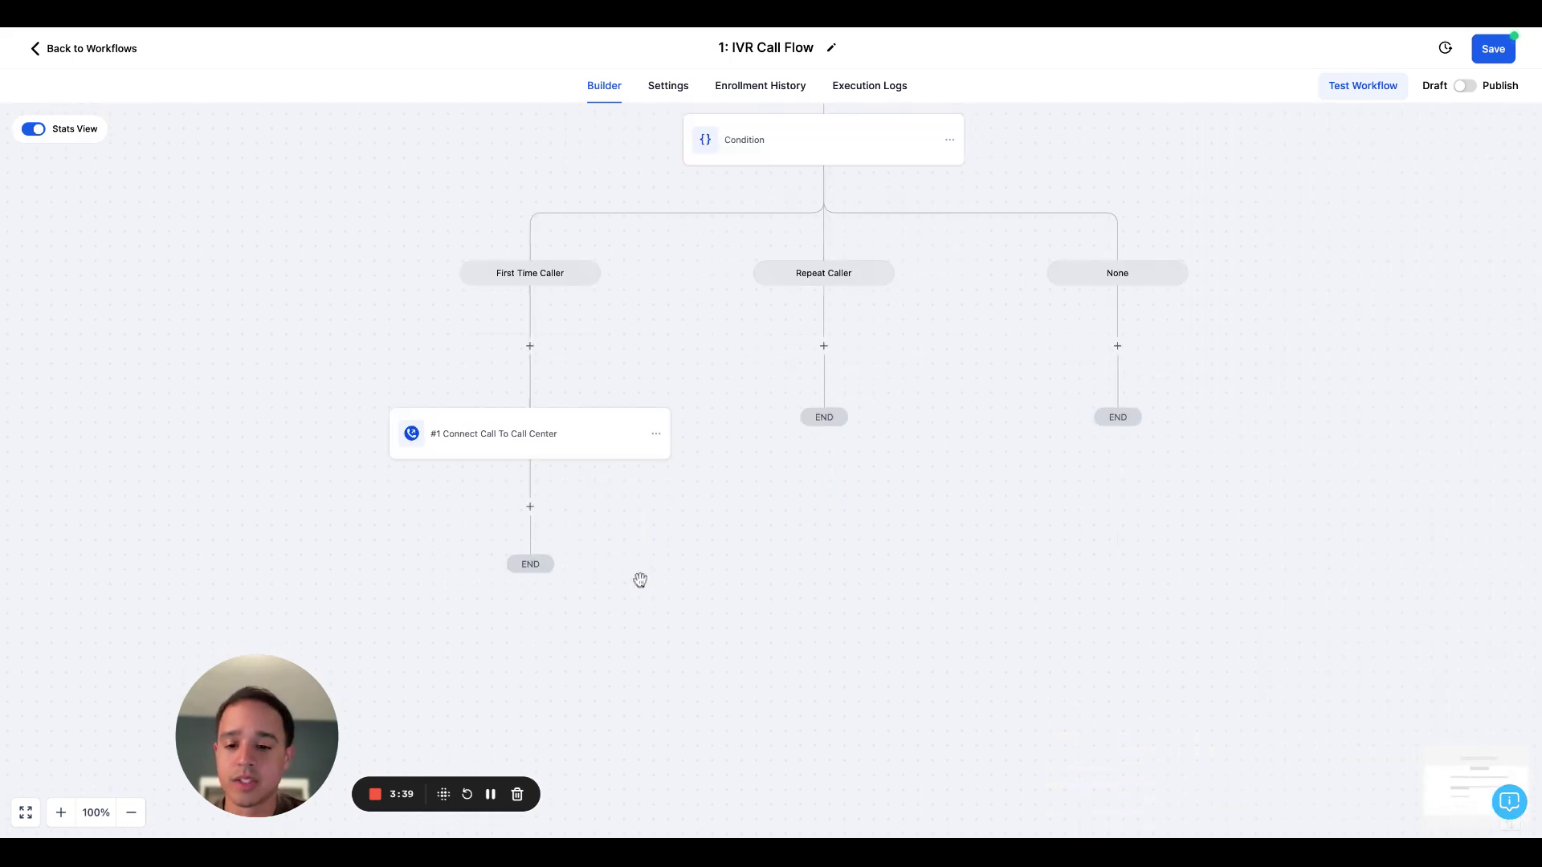
Add an Add Contact Tag step applying 'repeat caller' after the Connect Call To Call Center step.
left_click(530, 507)
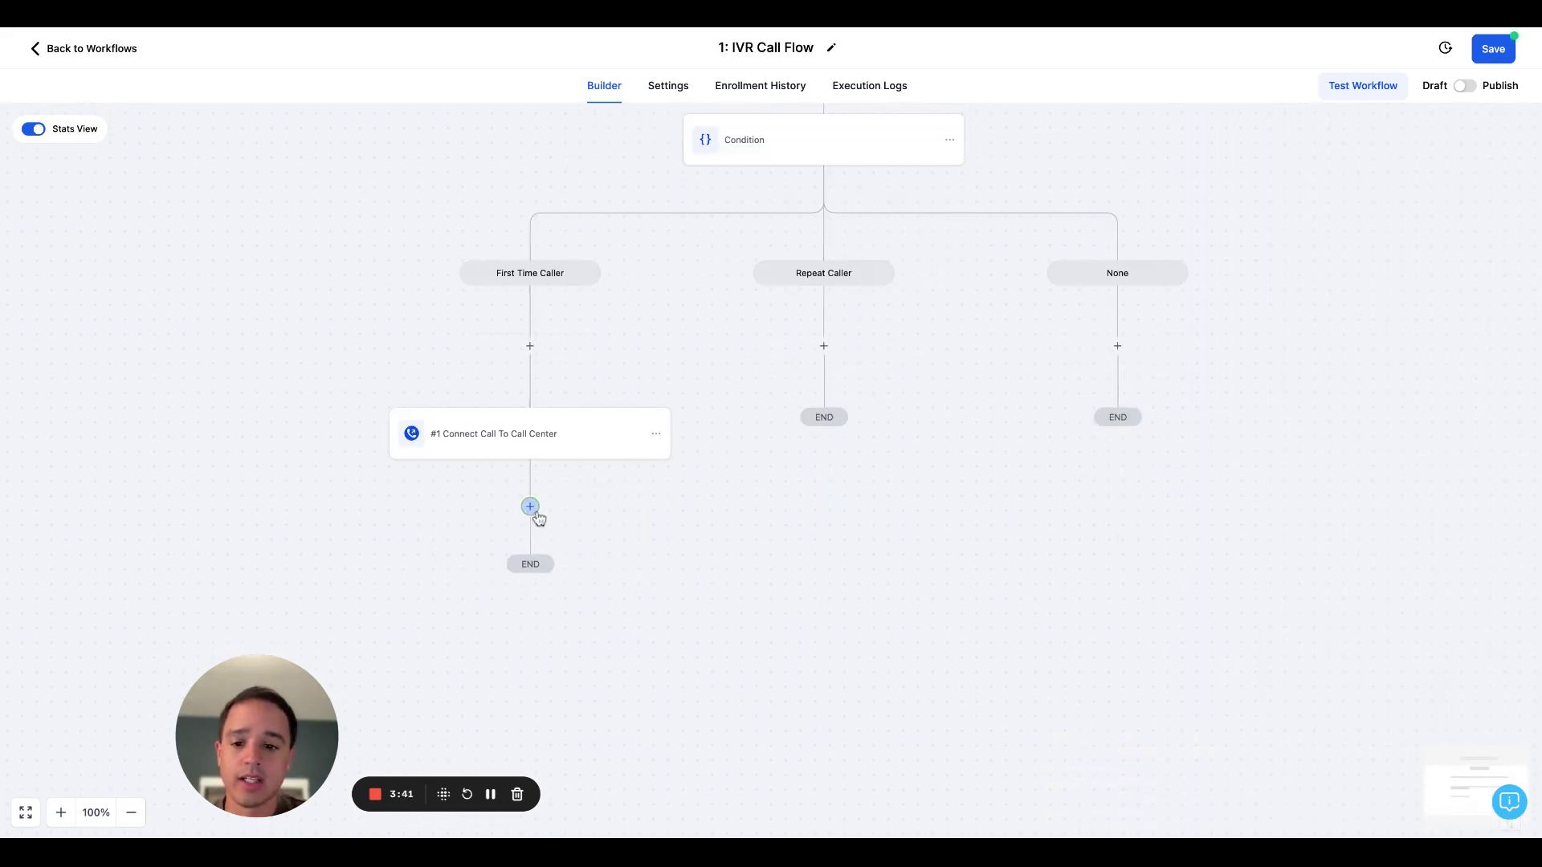
type("add")
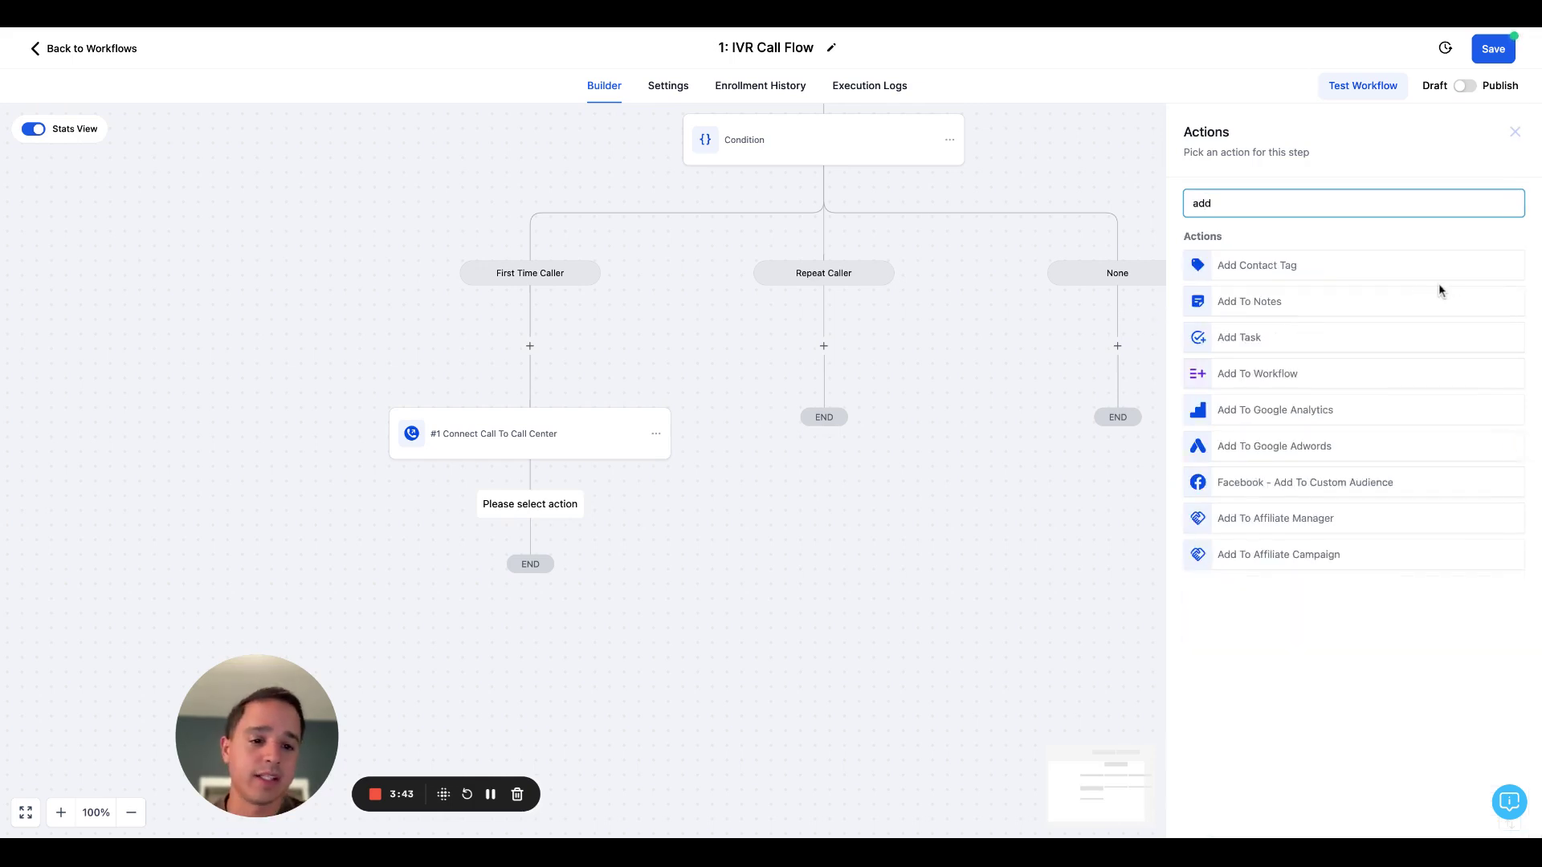
left_click(1417, 272)
left_click(1343, 300)
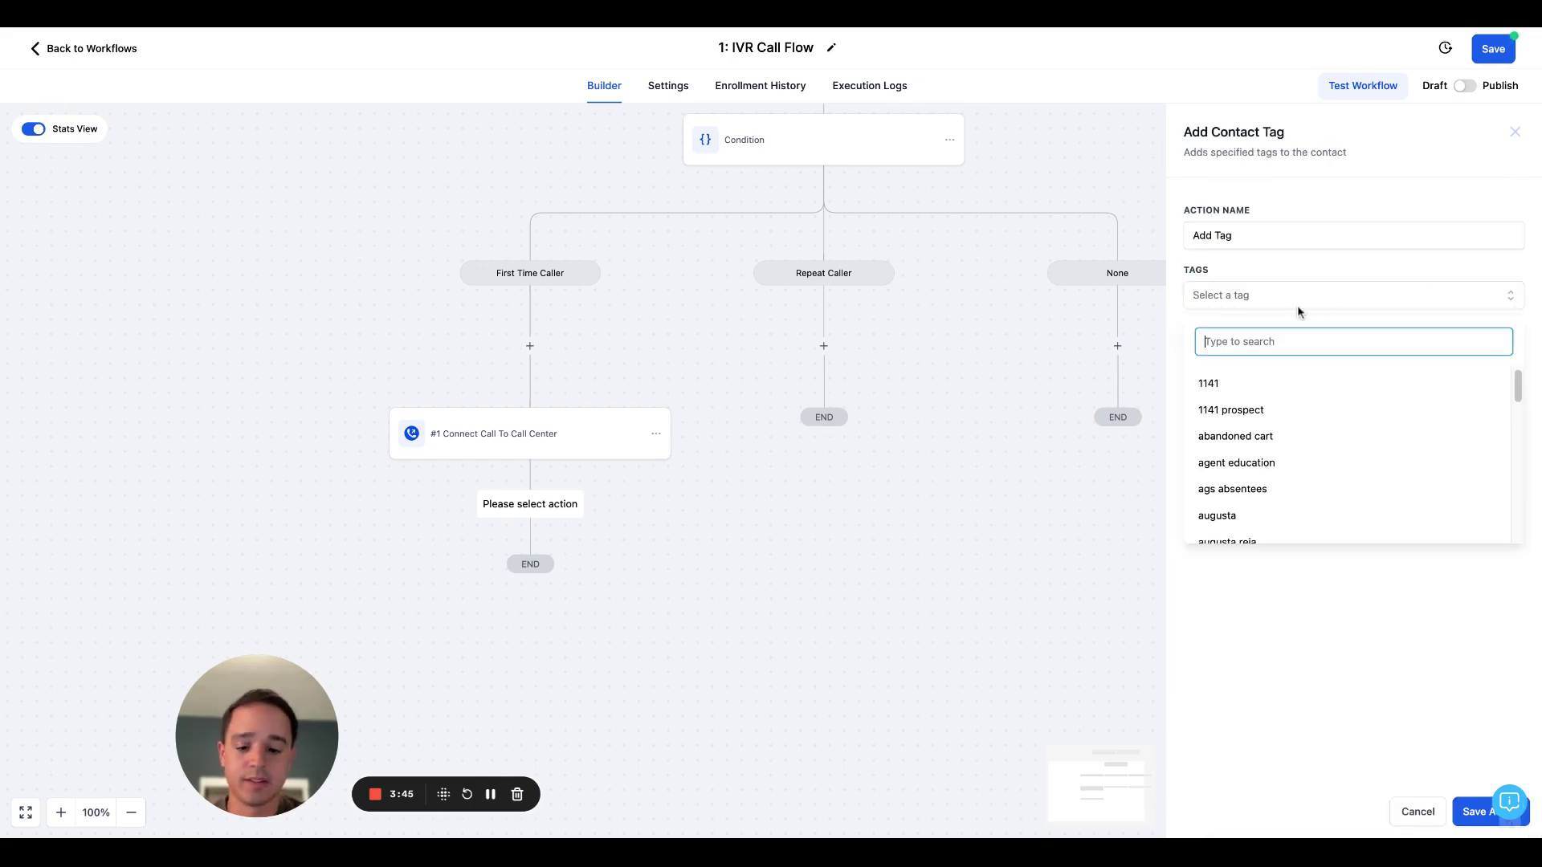
type("repea")
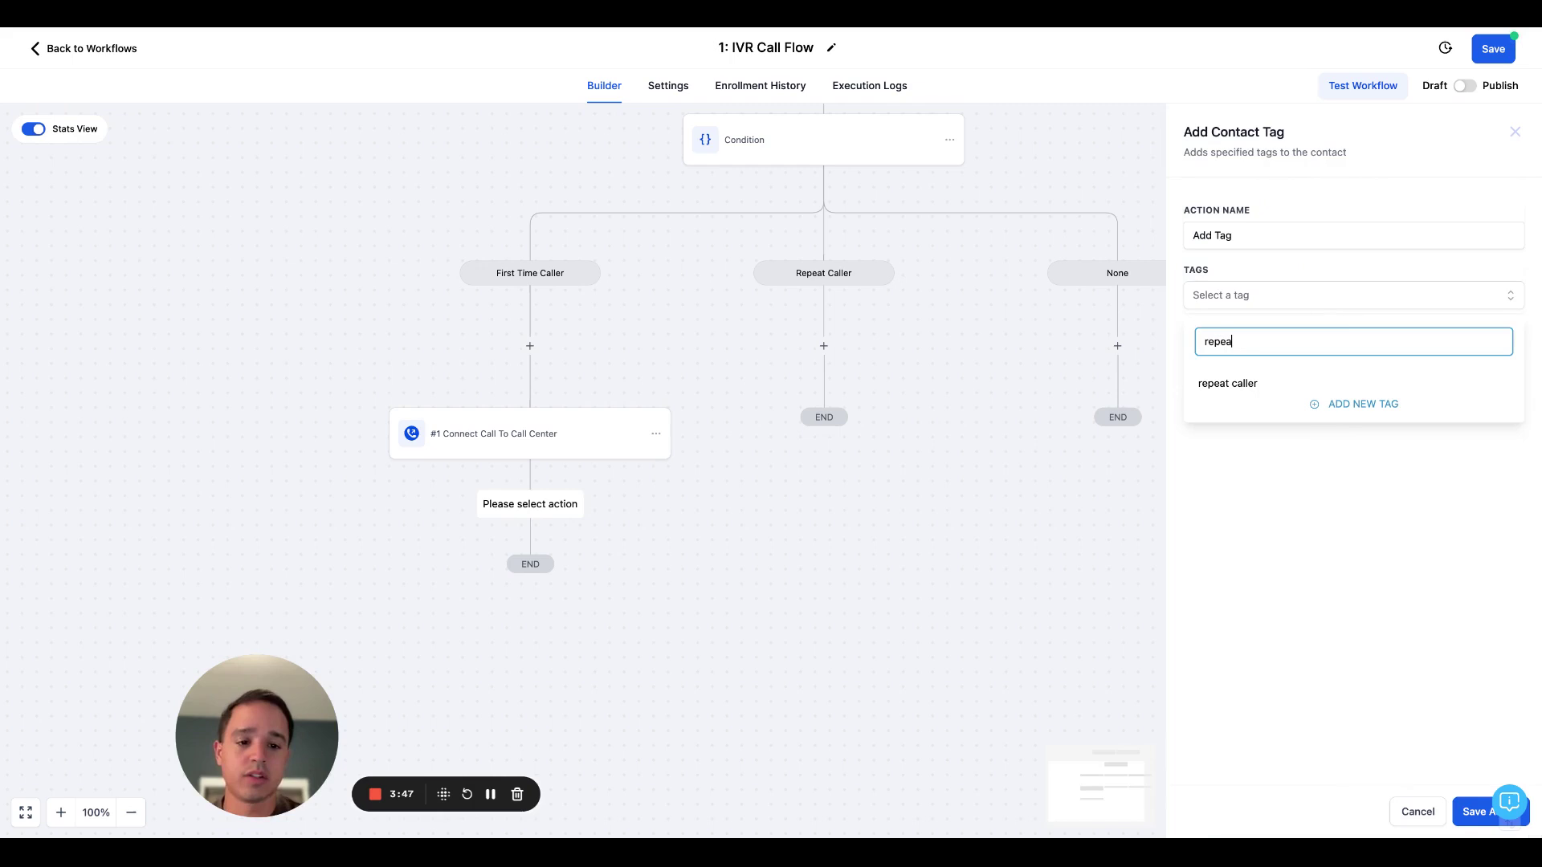
left_click(1262, 386)
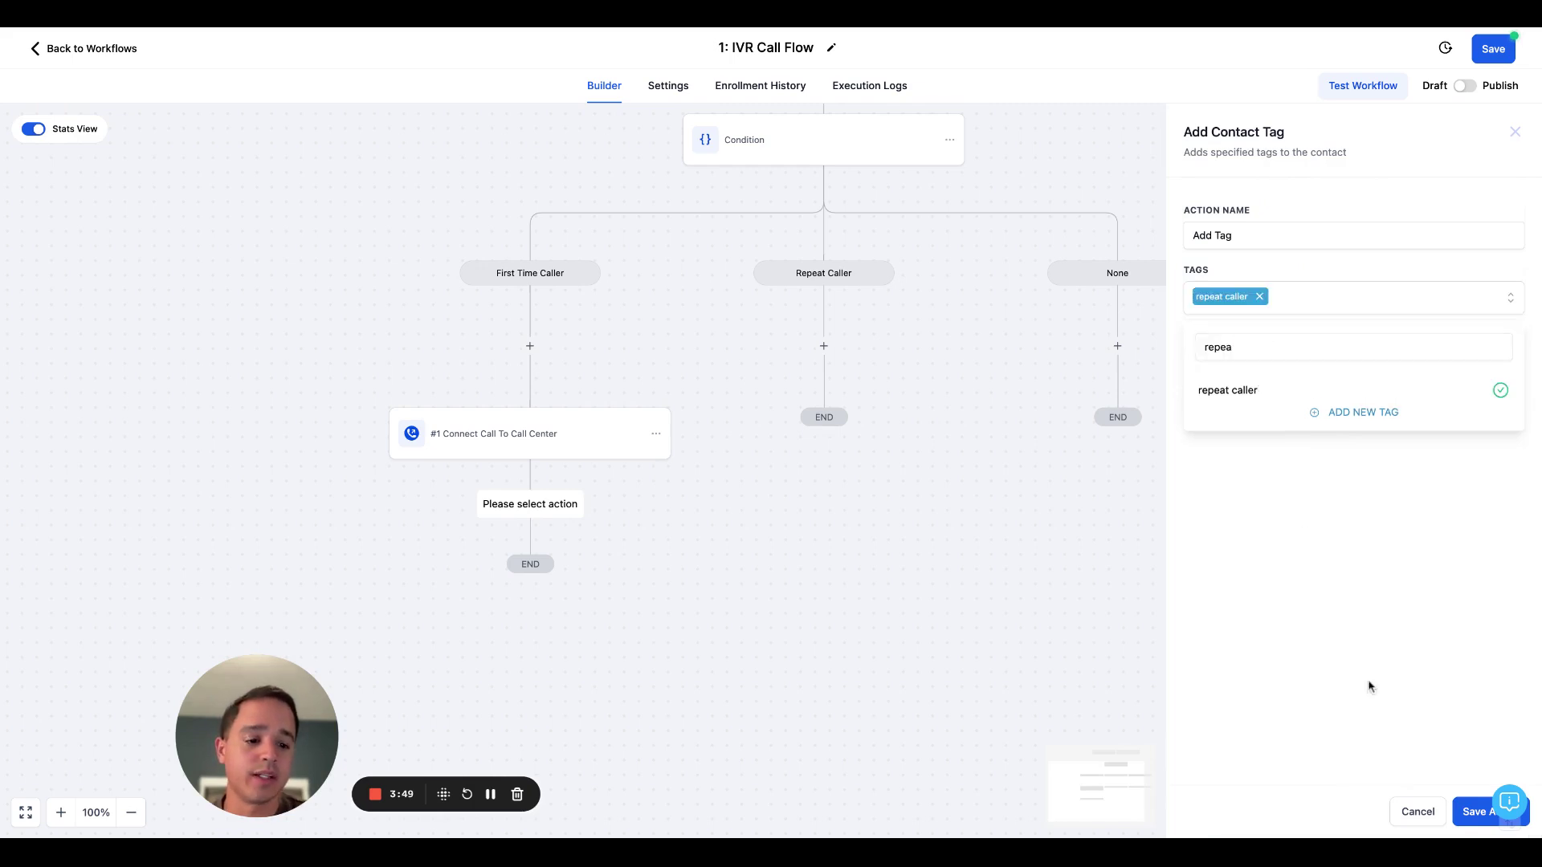
left_click(1463, 809)
scroll(948, 375, "up", 3)
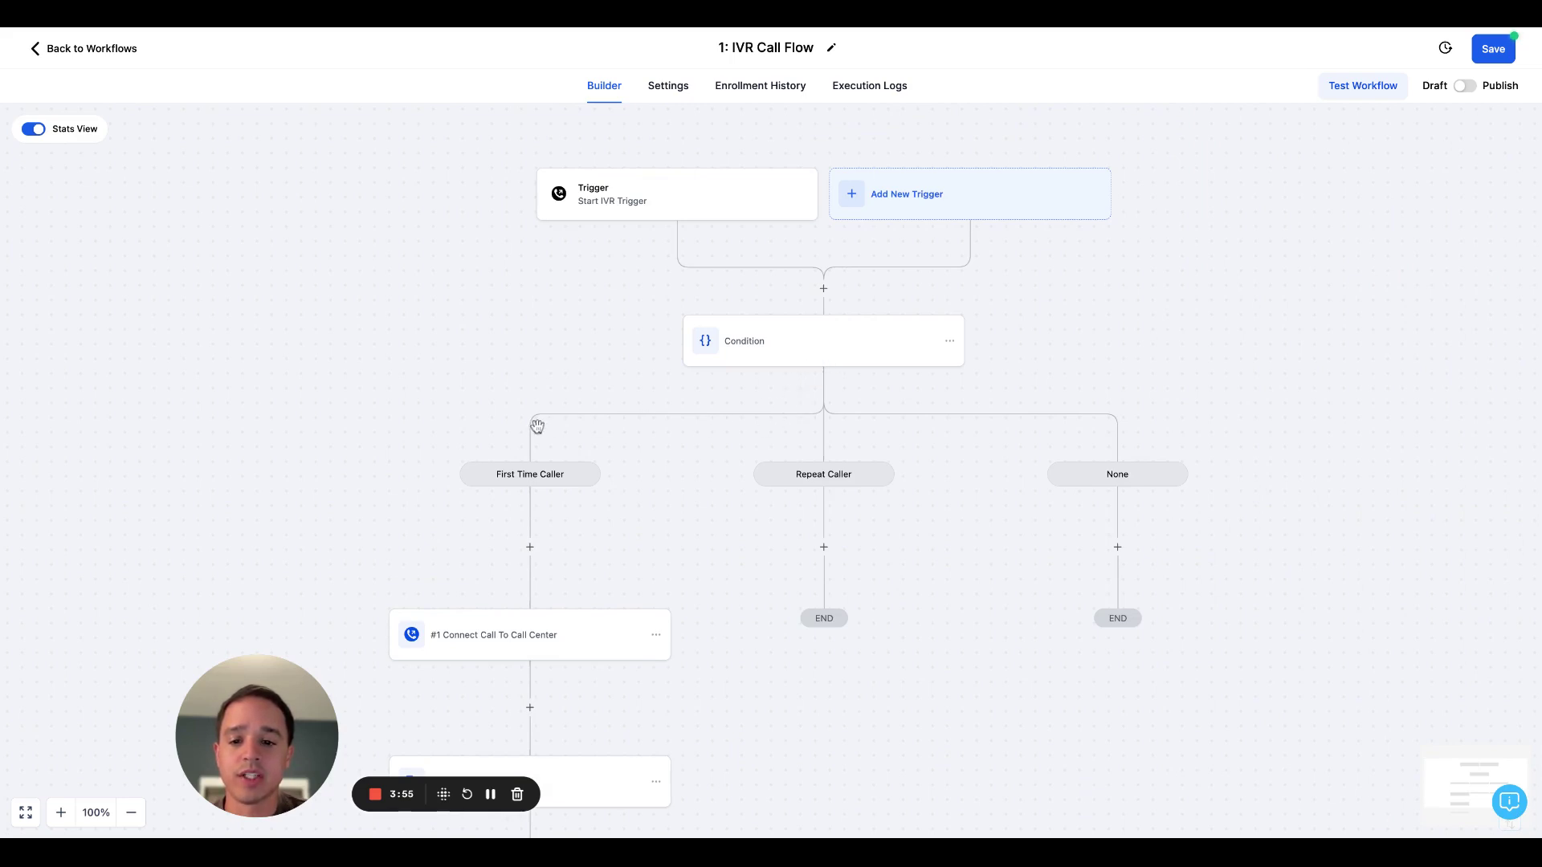
scroll(554, 447, "down", 3)
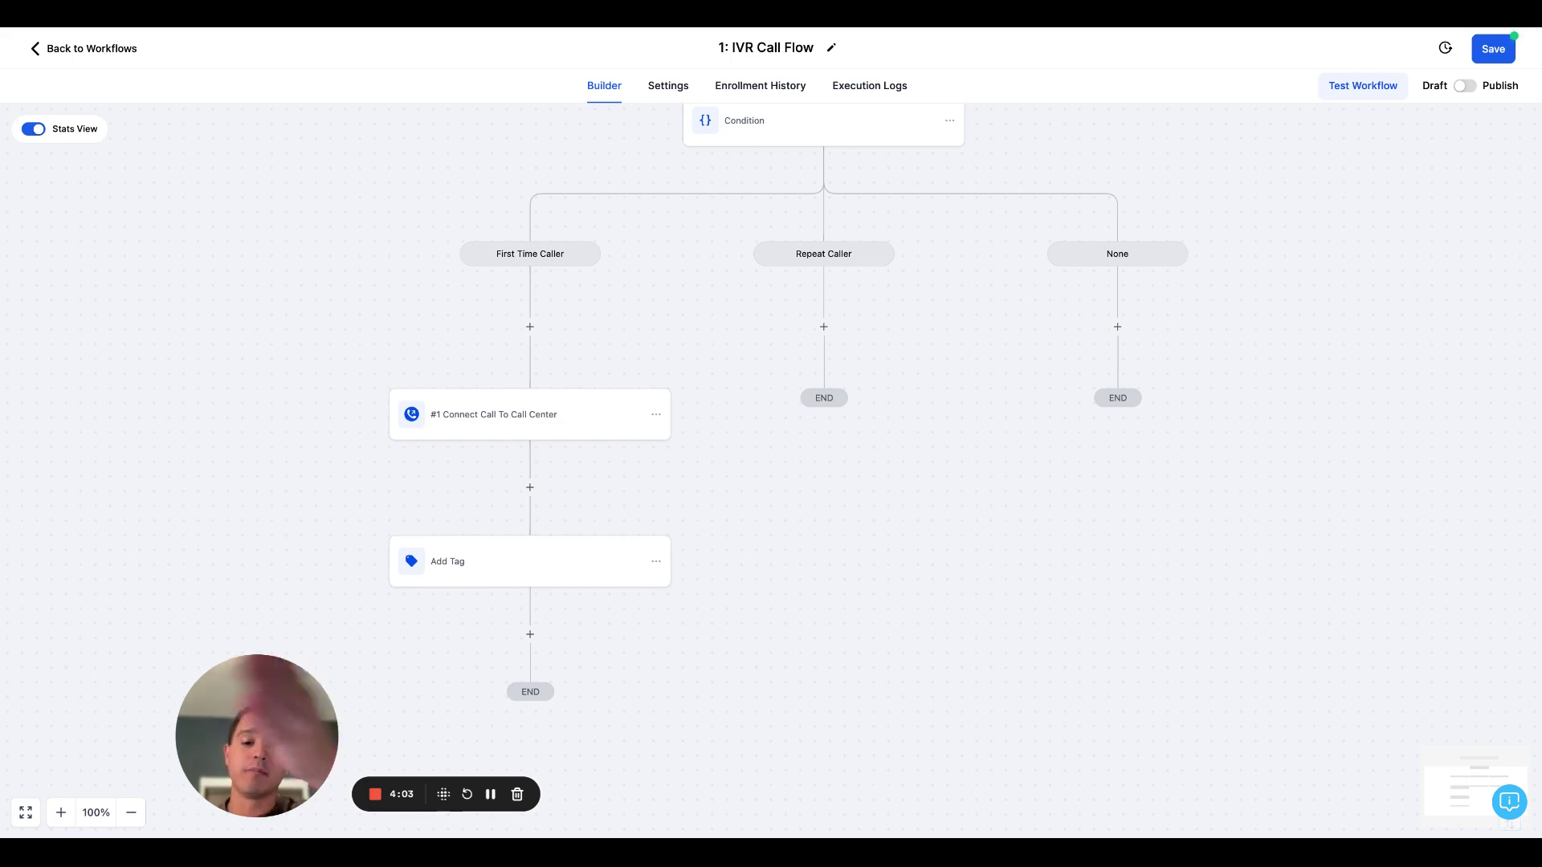
scroll(581, 339, "up", 2)
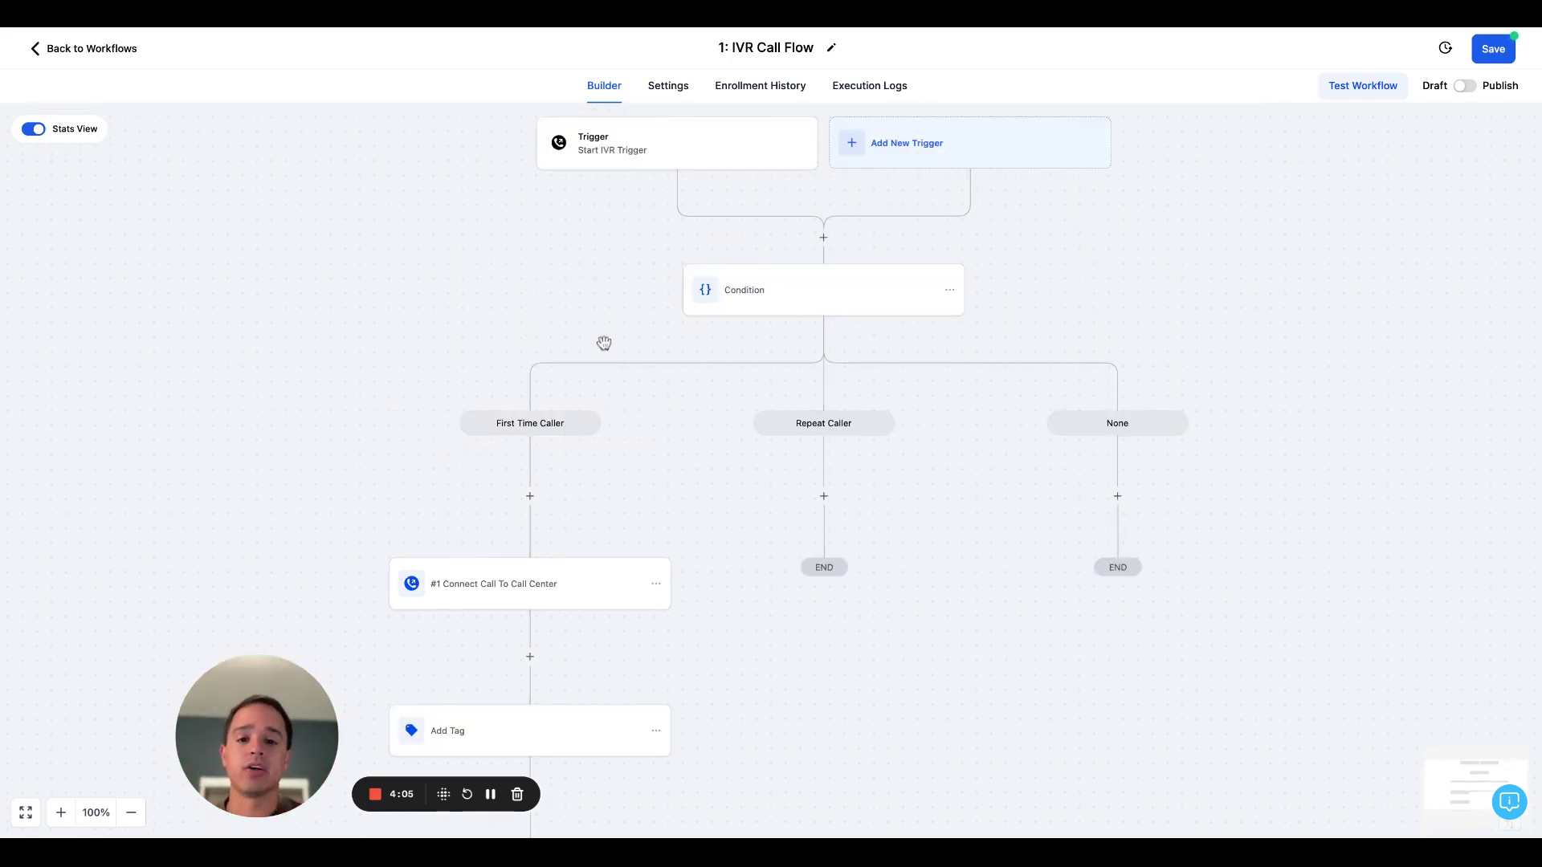
scroll(630, 382, "down", 1)
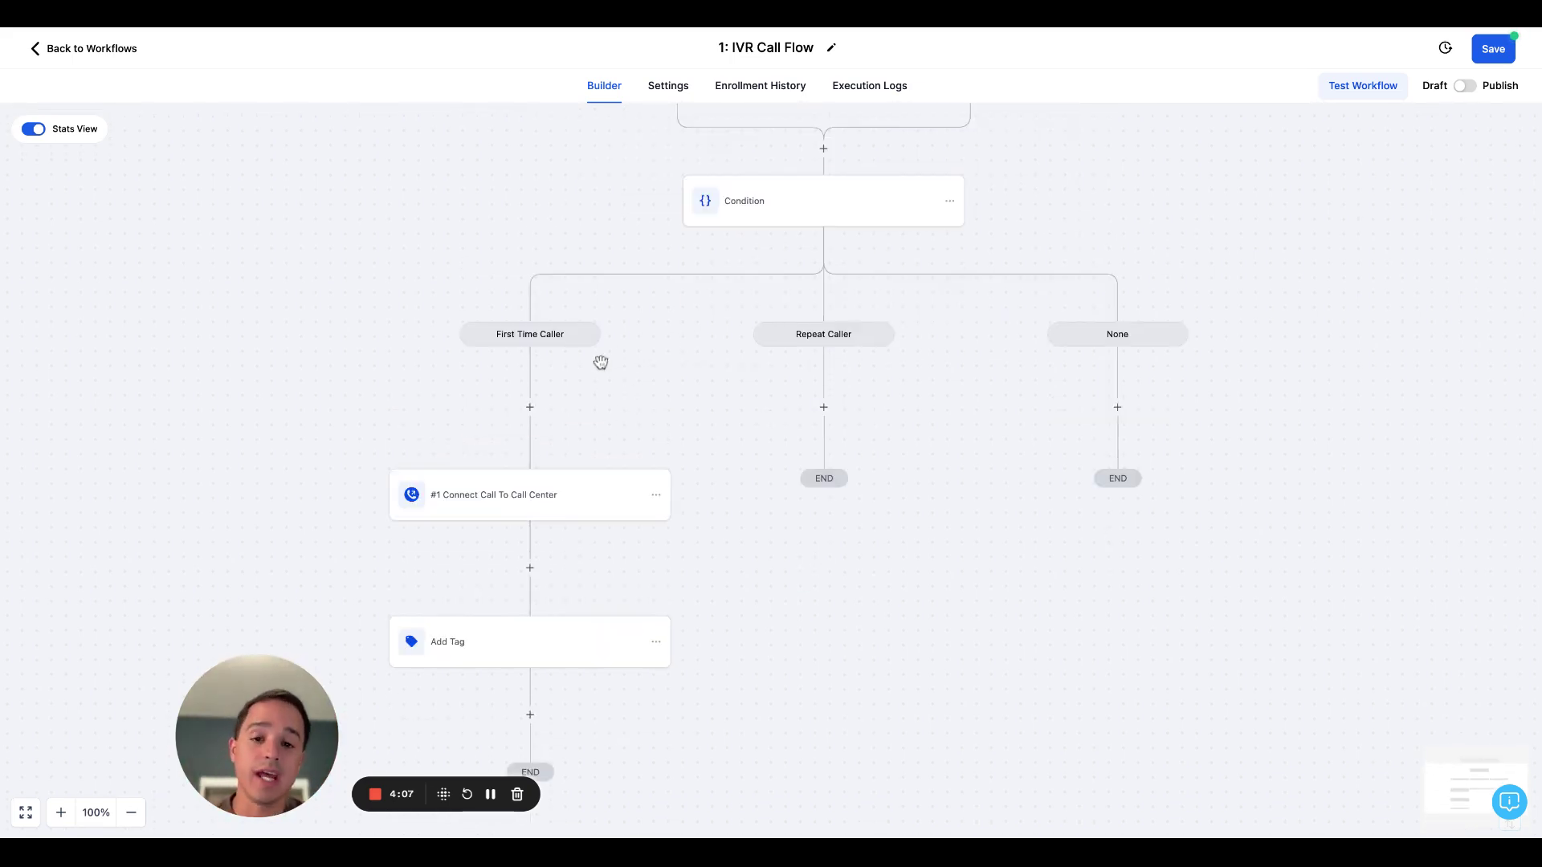
scroll(599, 358, "up", 2)
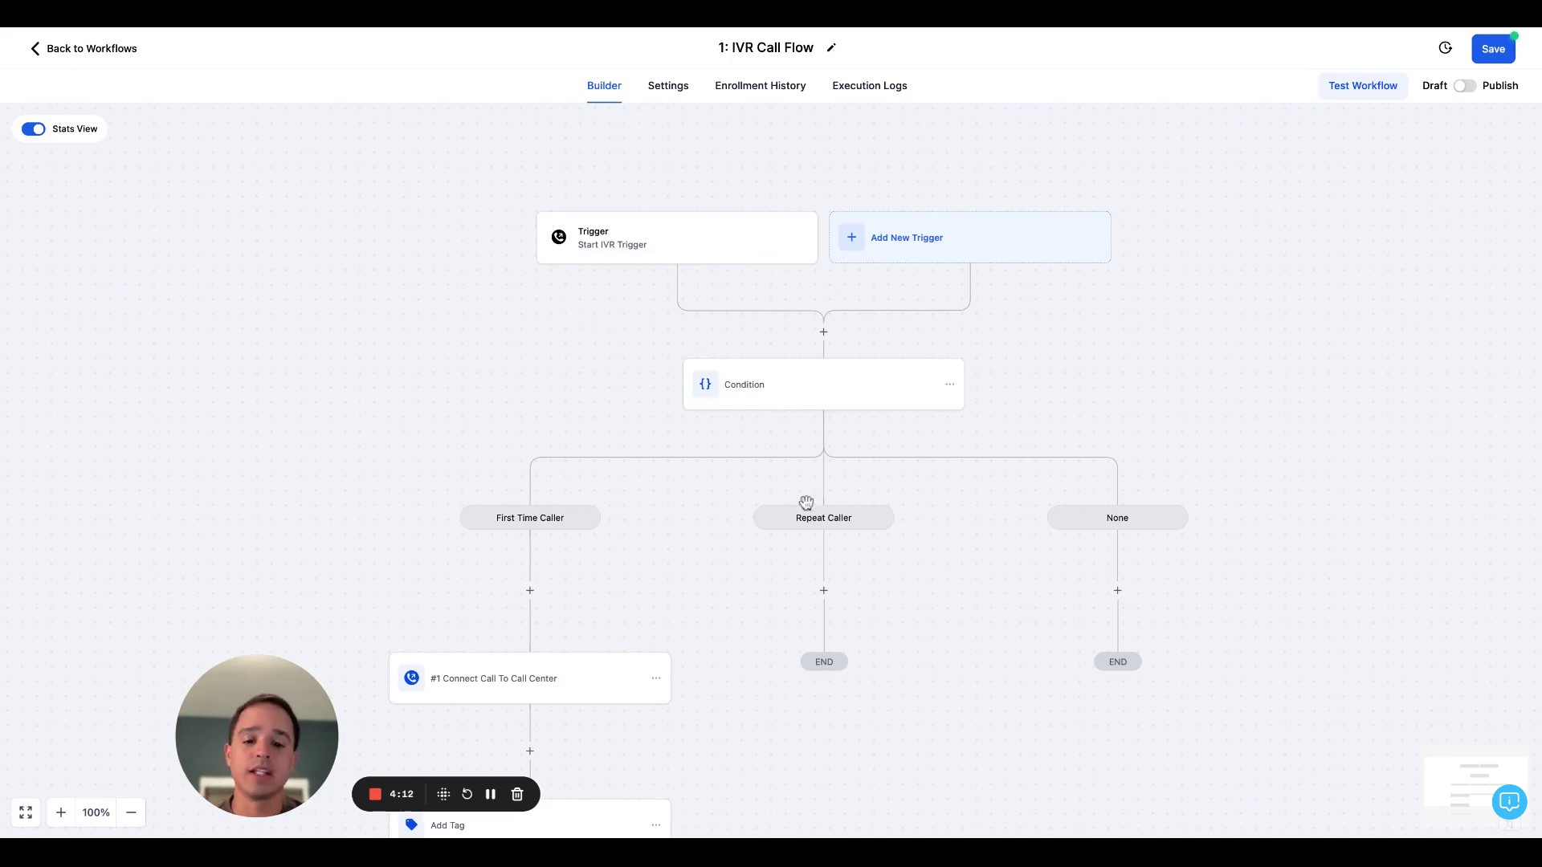
scroll(852, 618, "down", 2)
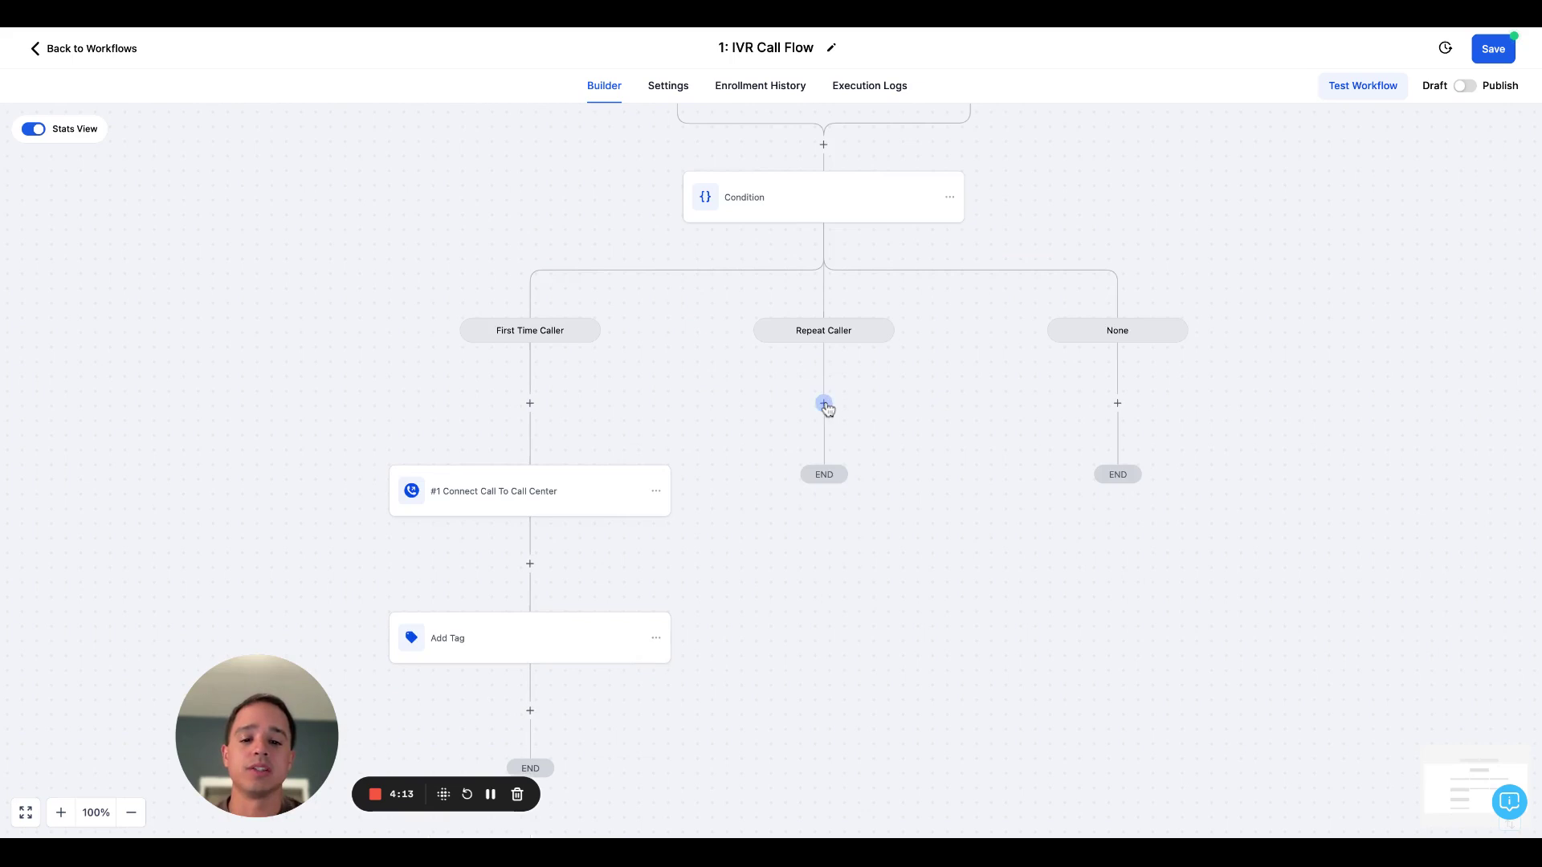
Under Repeat Caller, add a recorded Connect Call To Sales Agent step to the sales agent, then save the workflow.
left_click(824, 404)
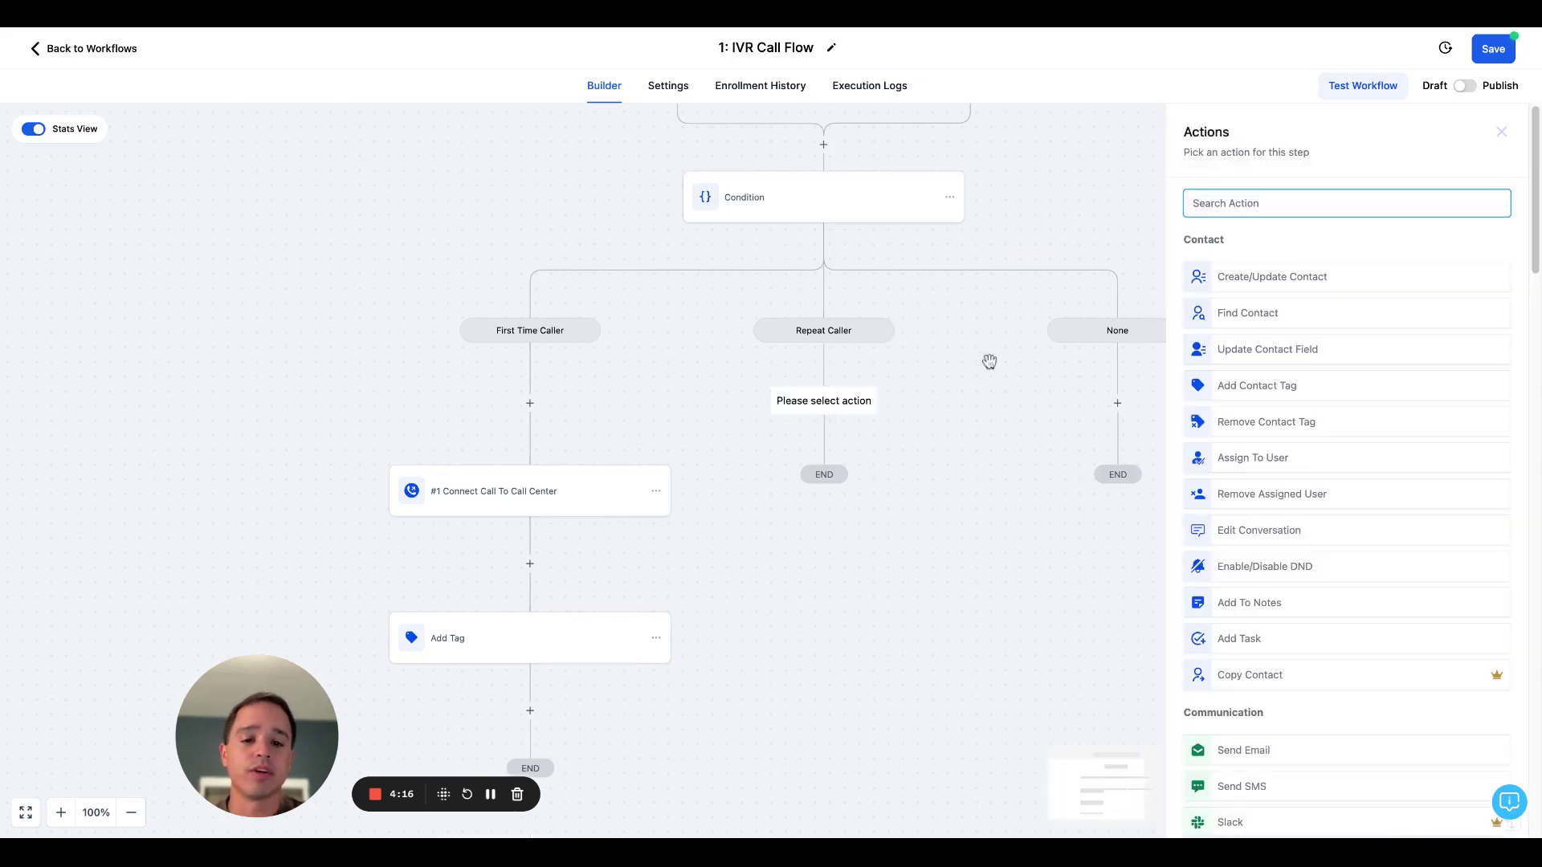
scroll(1295, 453, "down", 15)
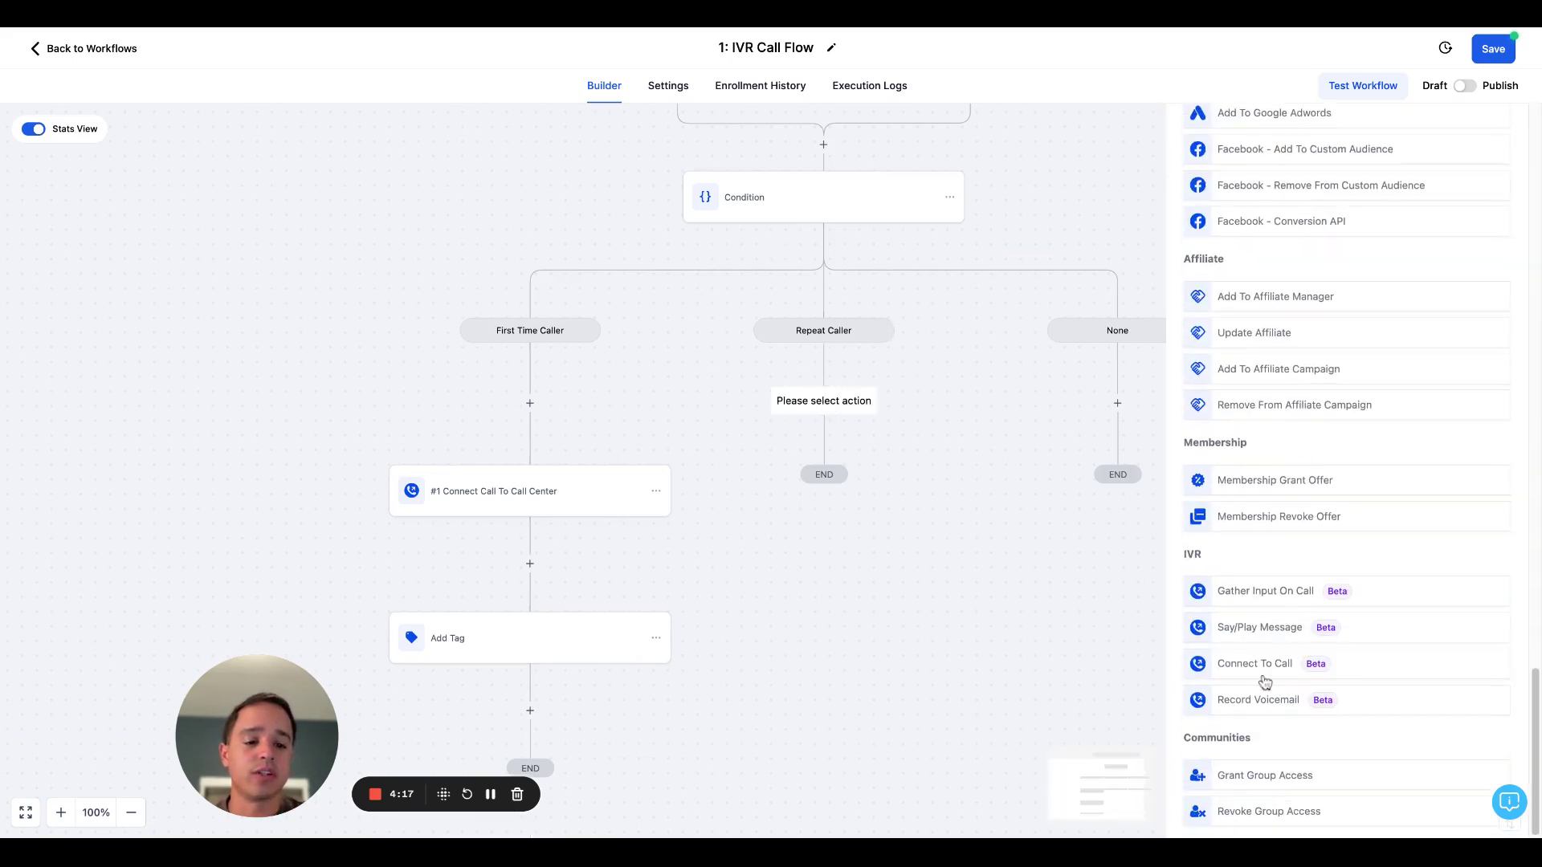
left_click(1263, 671)
left_click(1285, 250)
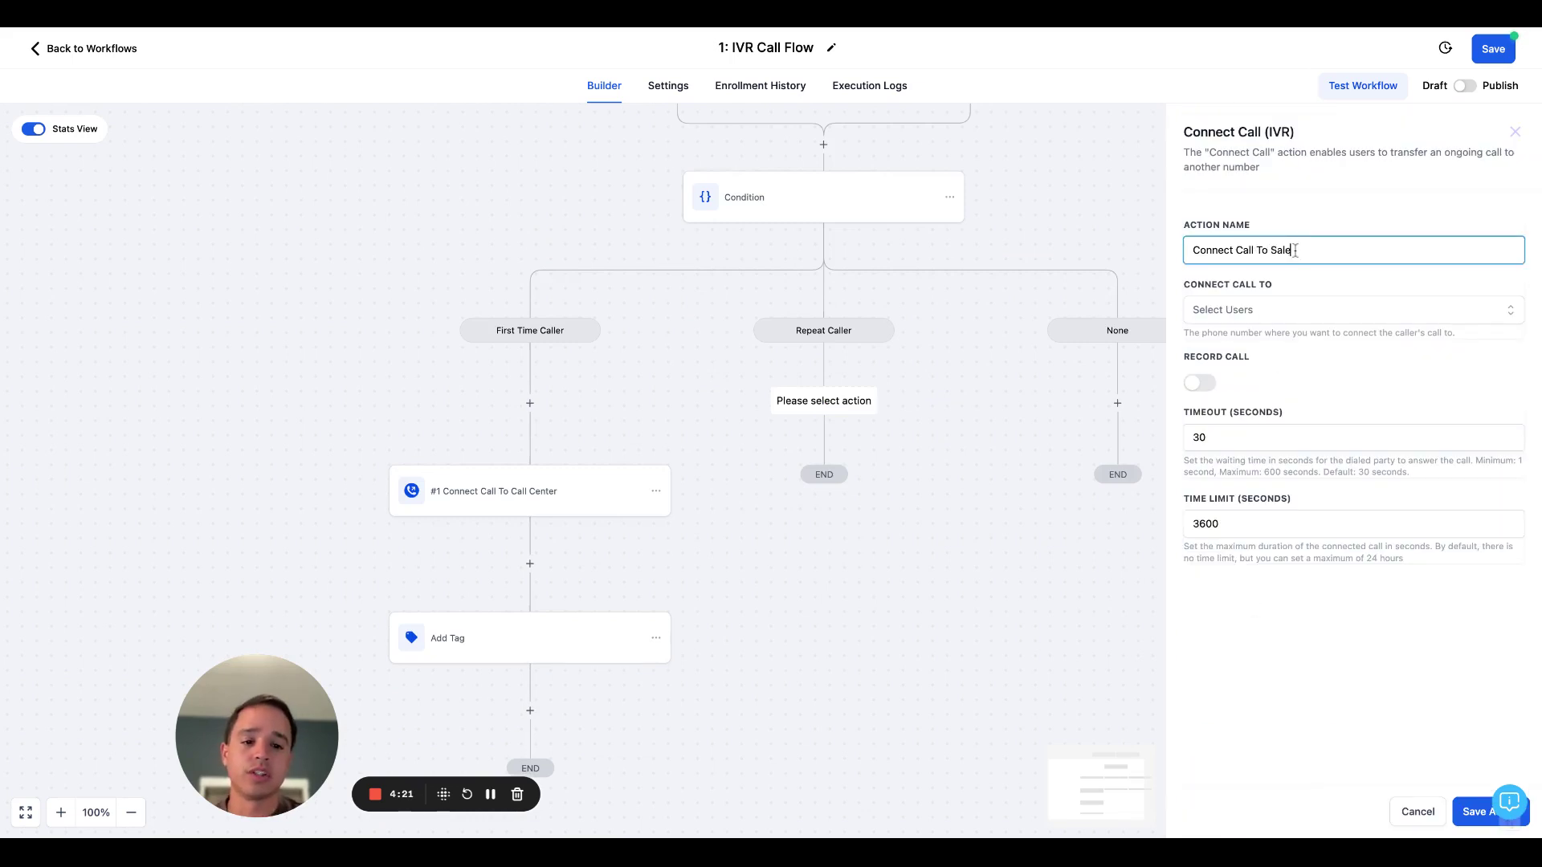
left_click(1299, 310)
left_click(1255, 403)
left_click(1192, 386)
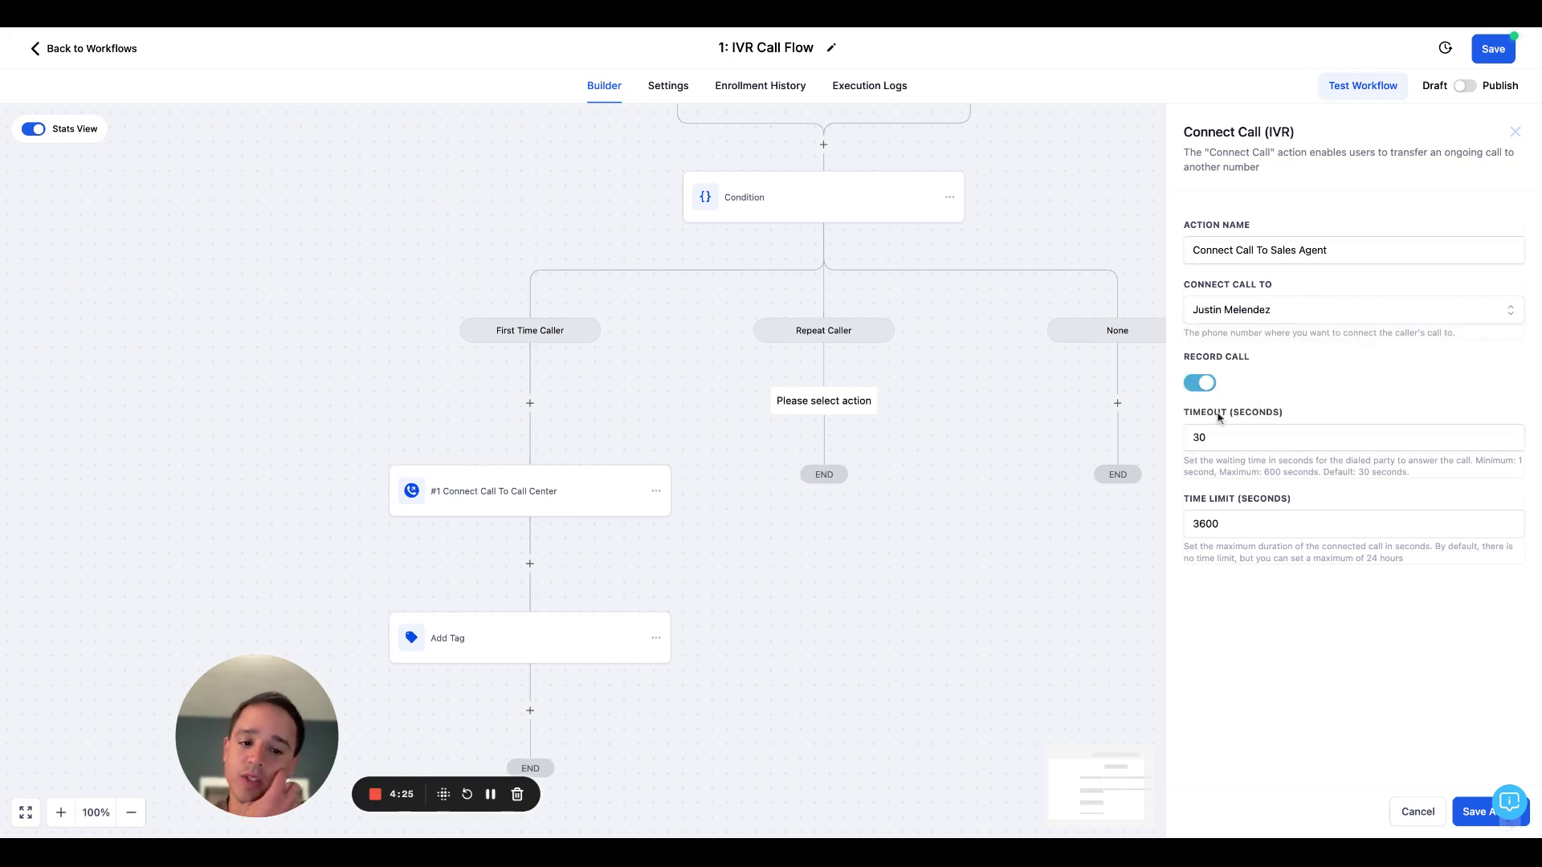
left_click(1474, 813)
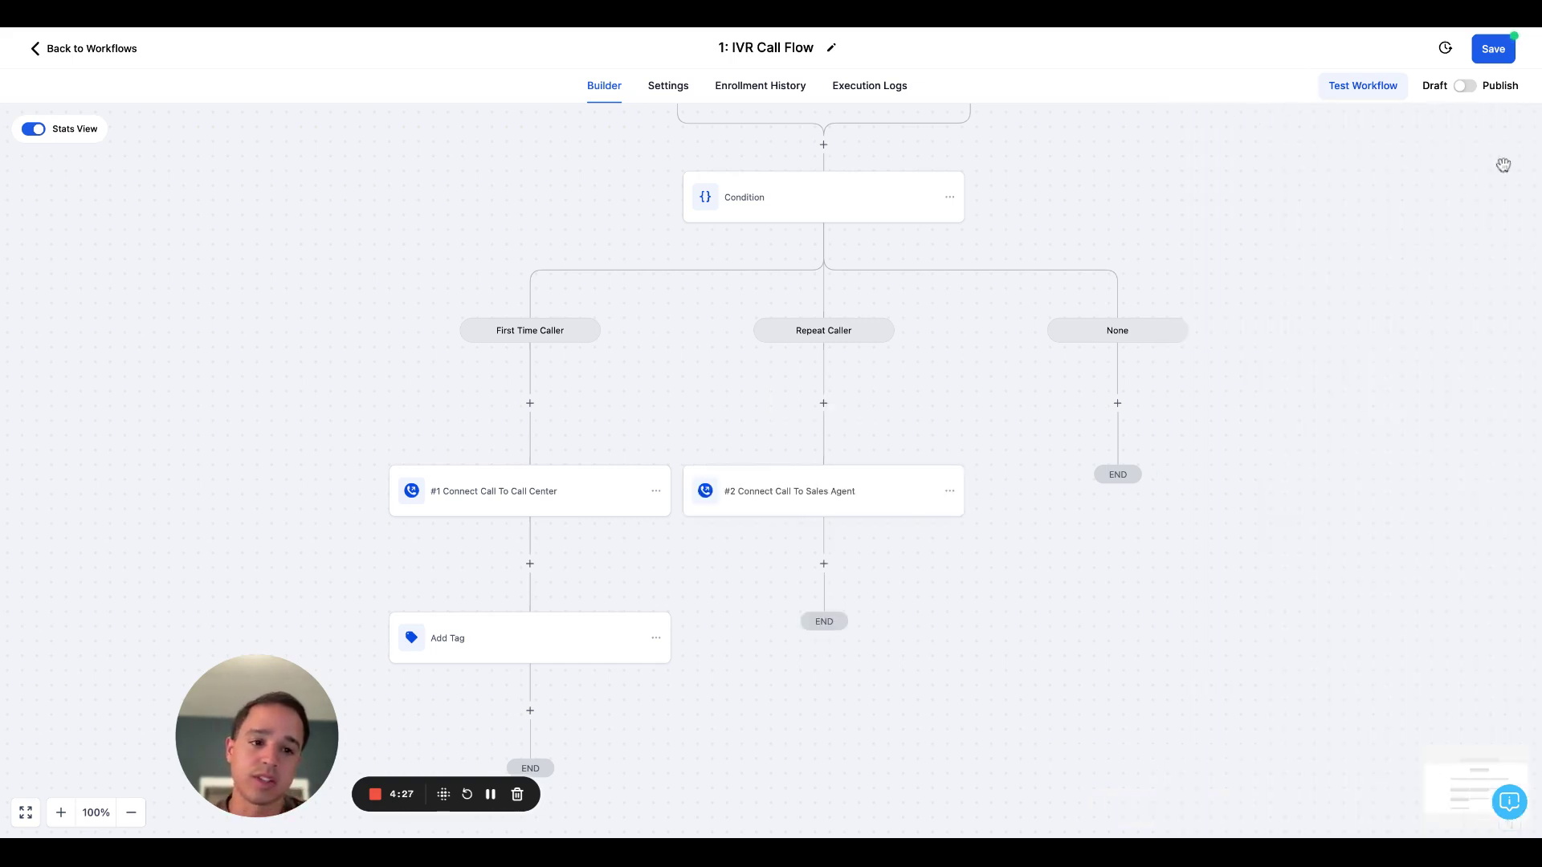
left_click(1494, 53)
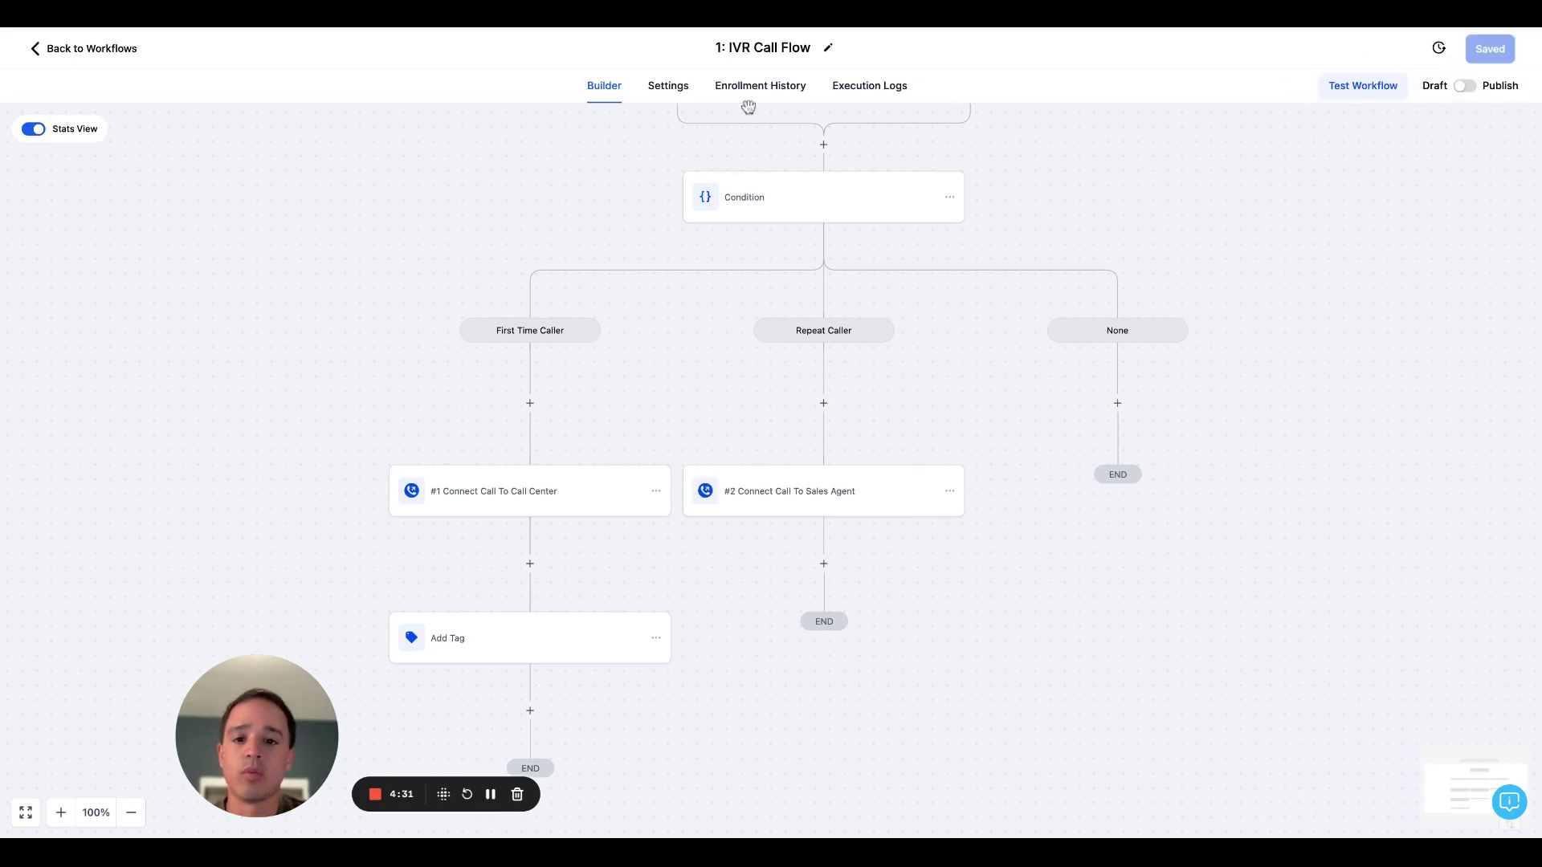
Turn on Allow re-entry in the workflow settings, save, and switch the builder toggle to Publish.
left_click(673, 88)
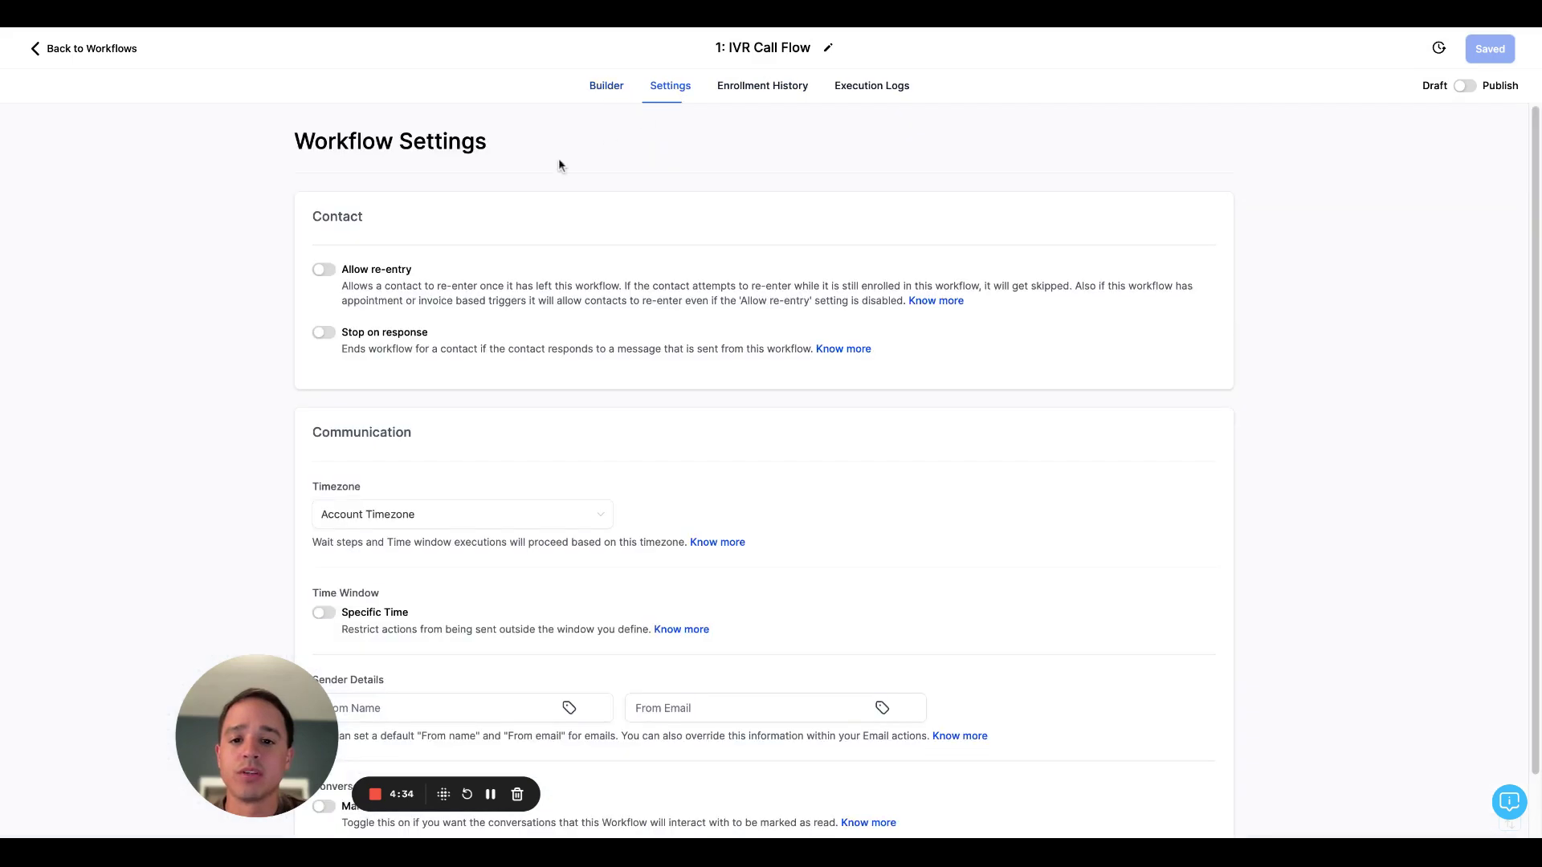
left_click(326, 270)
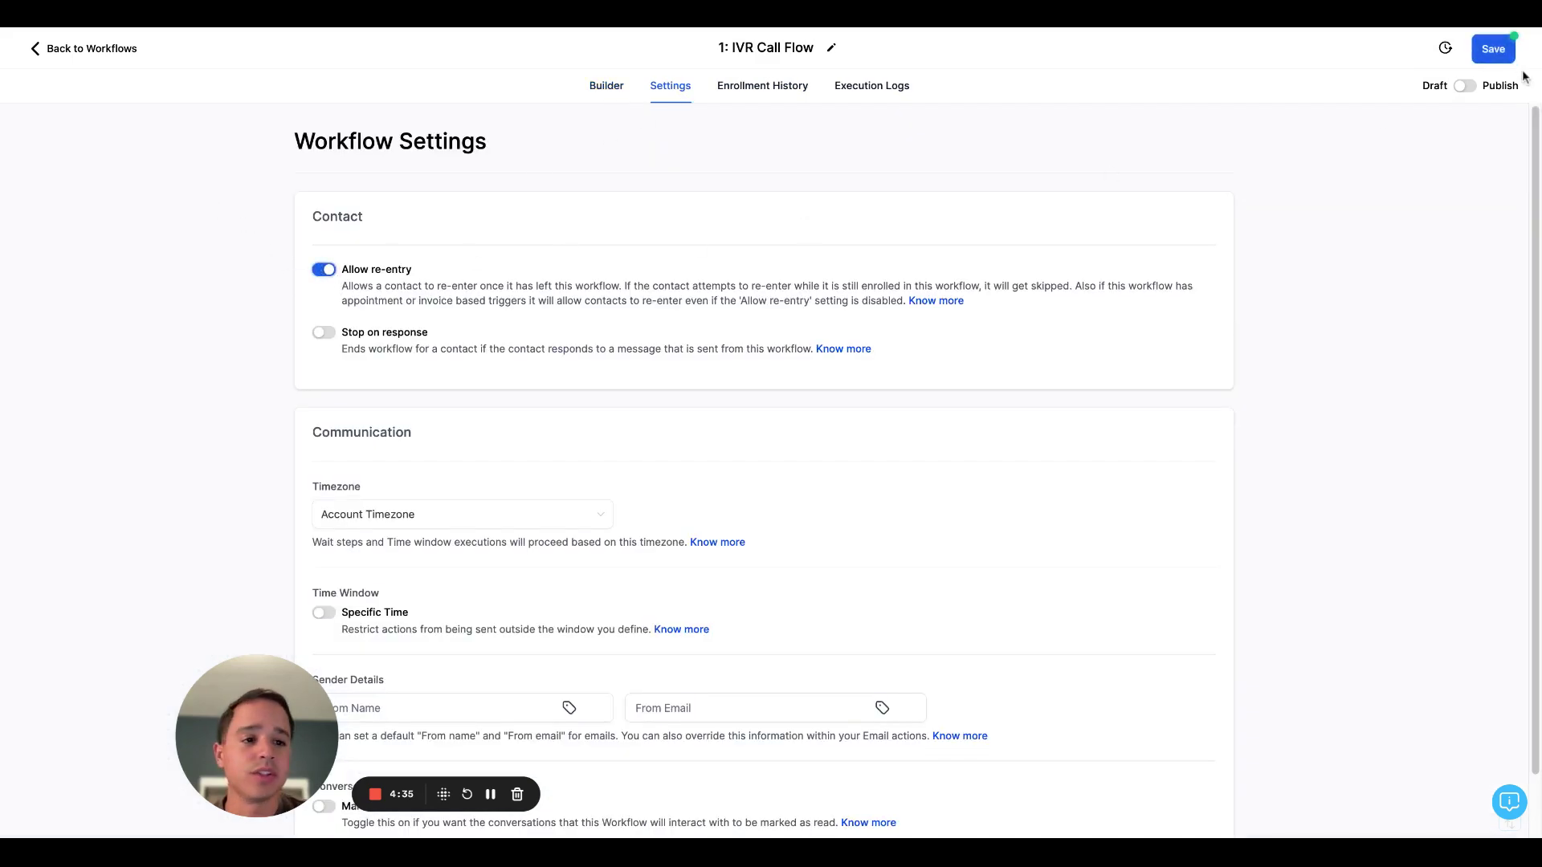
left_click(1496, 51)
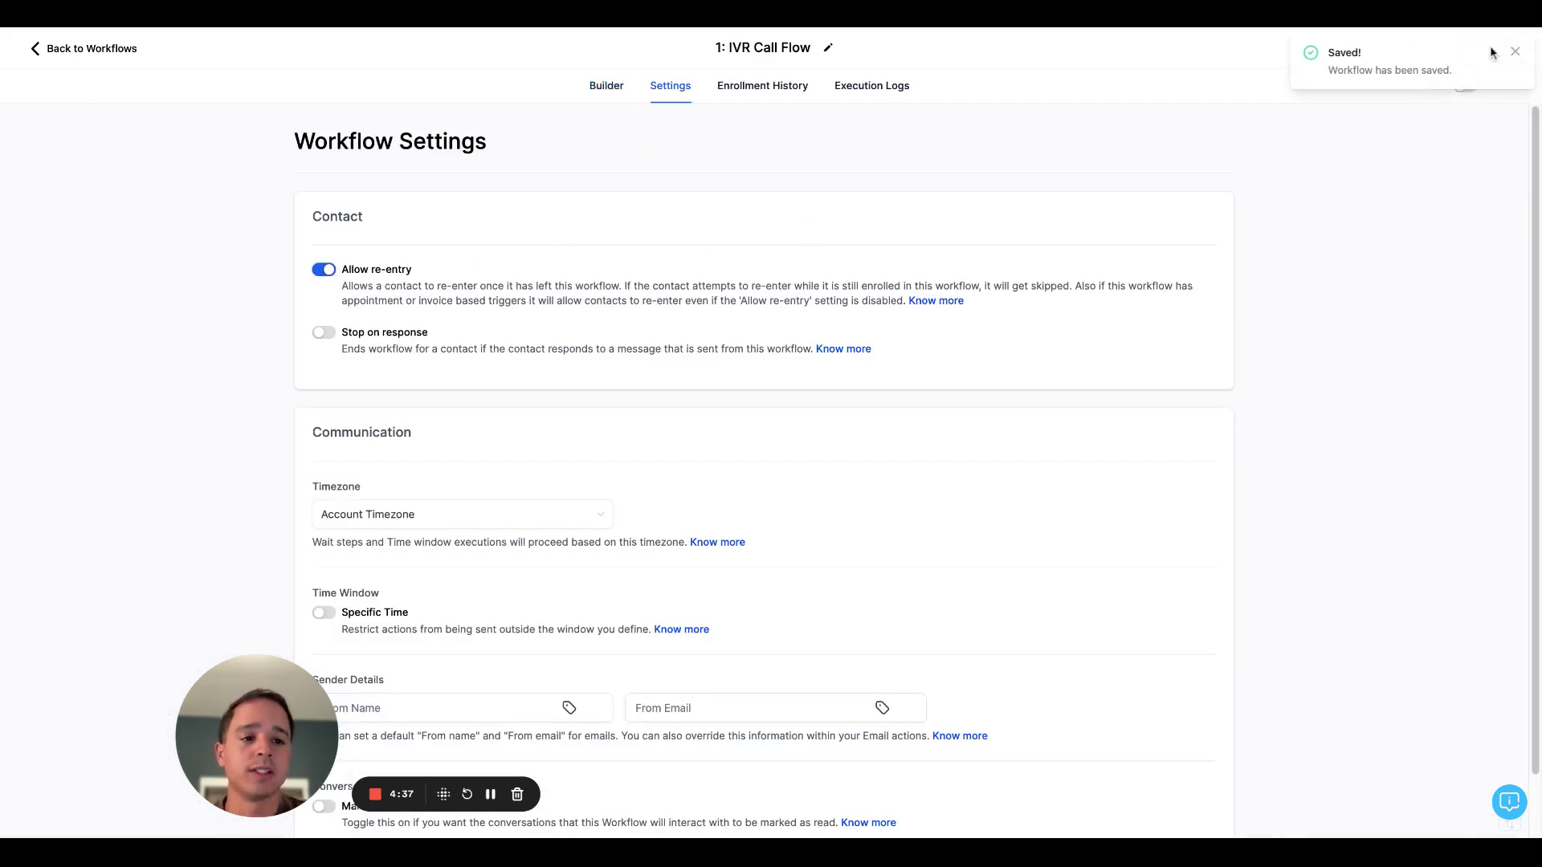
left_click(1516, 52)
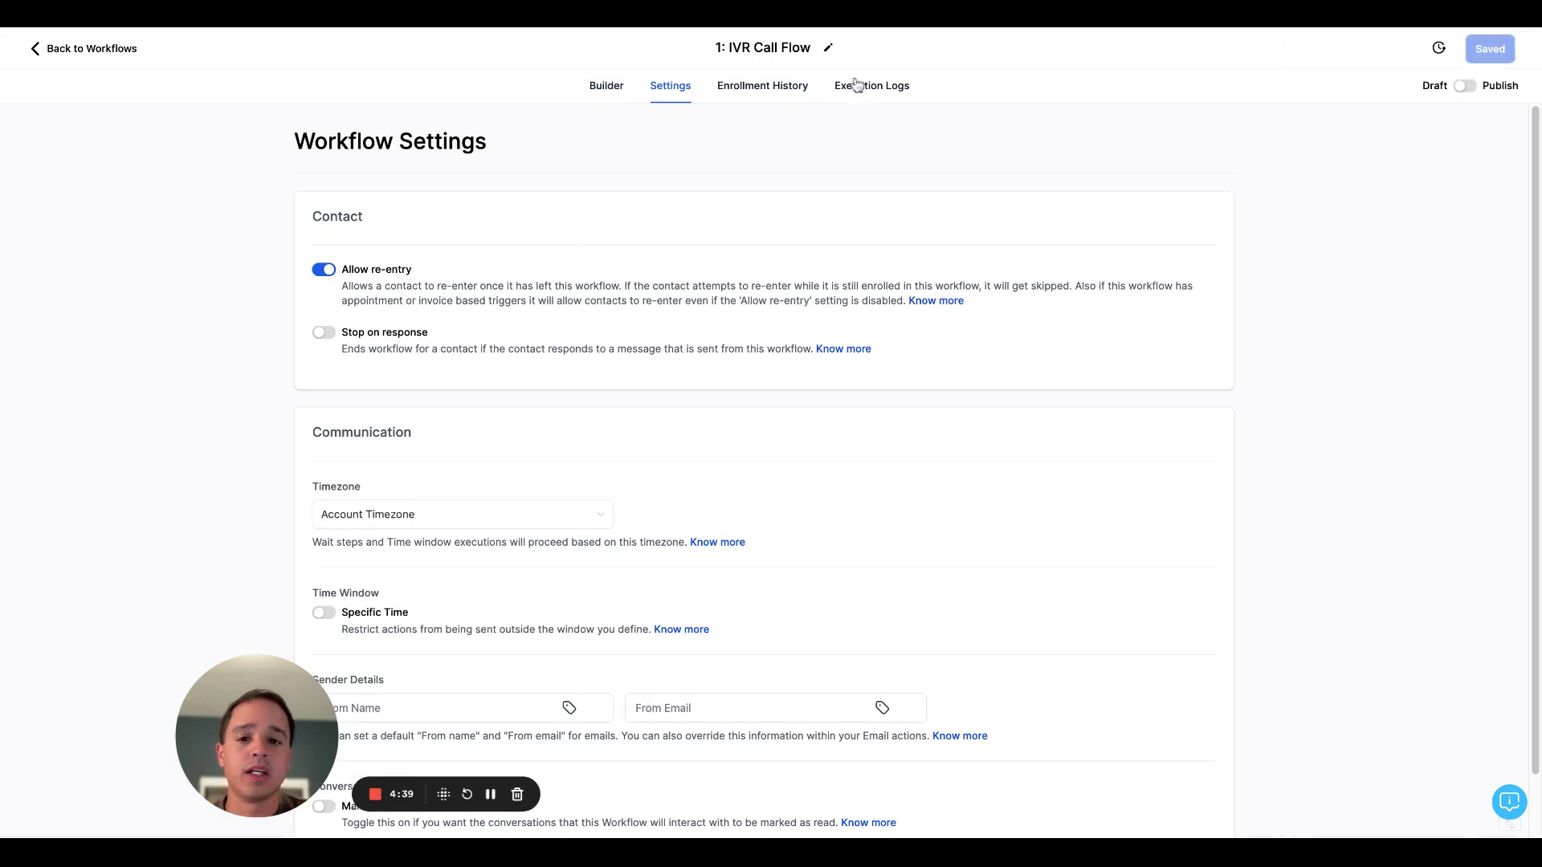
left_click(606, 88)
left_click(1465, 85)
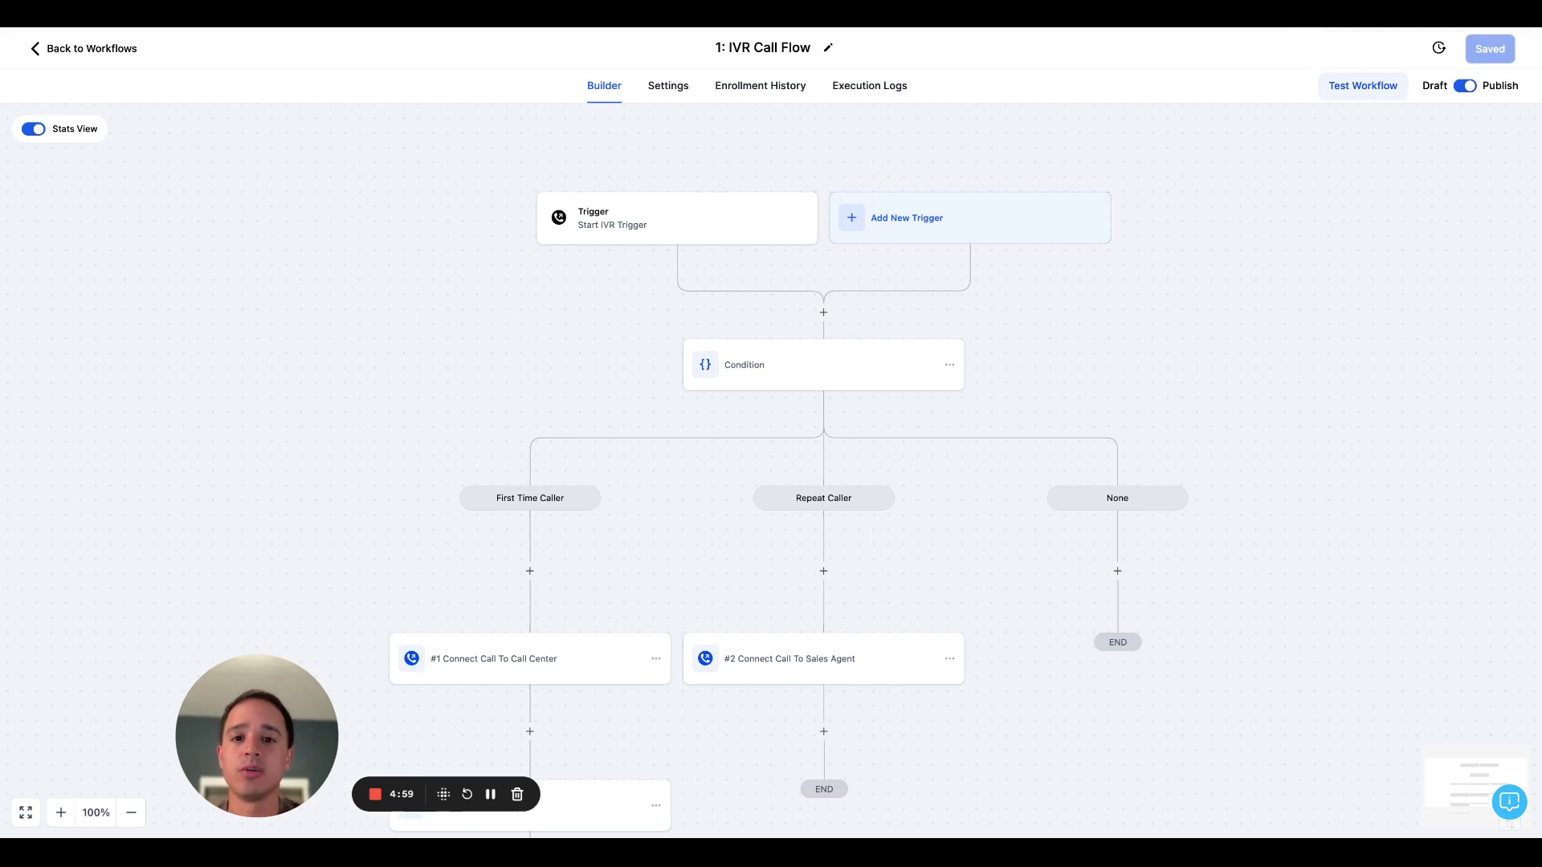
From the workflow list, start a new scratch workflow and title it '1a: Outbound Call Tagging'.
left_click(76, 52)
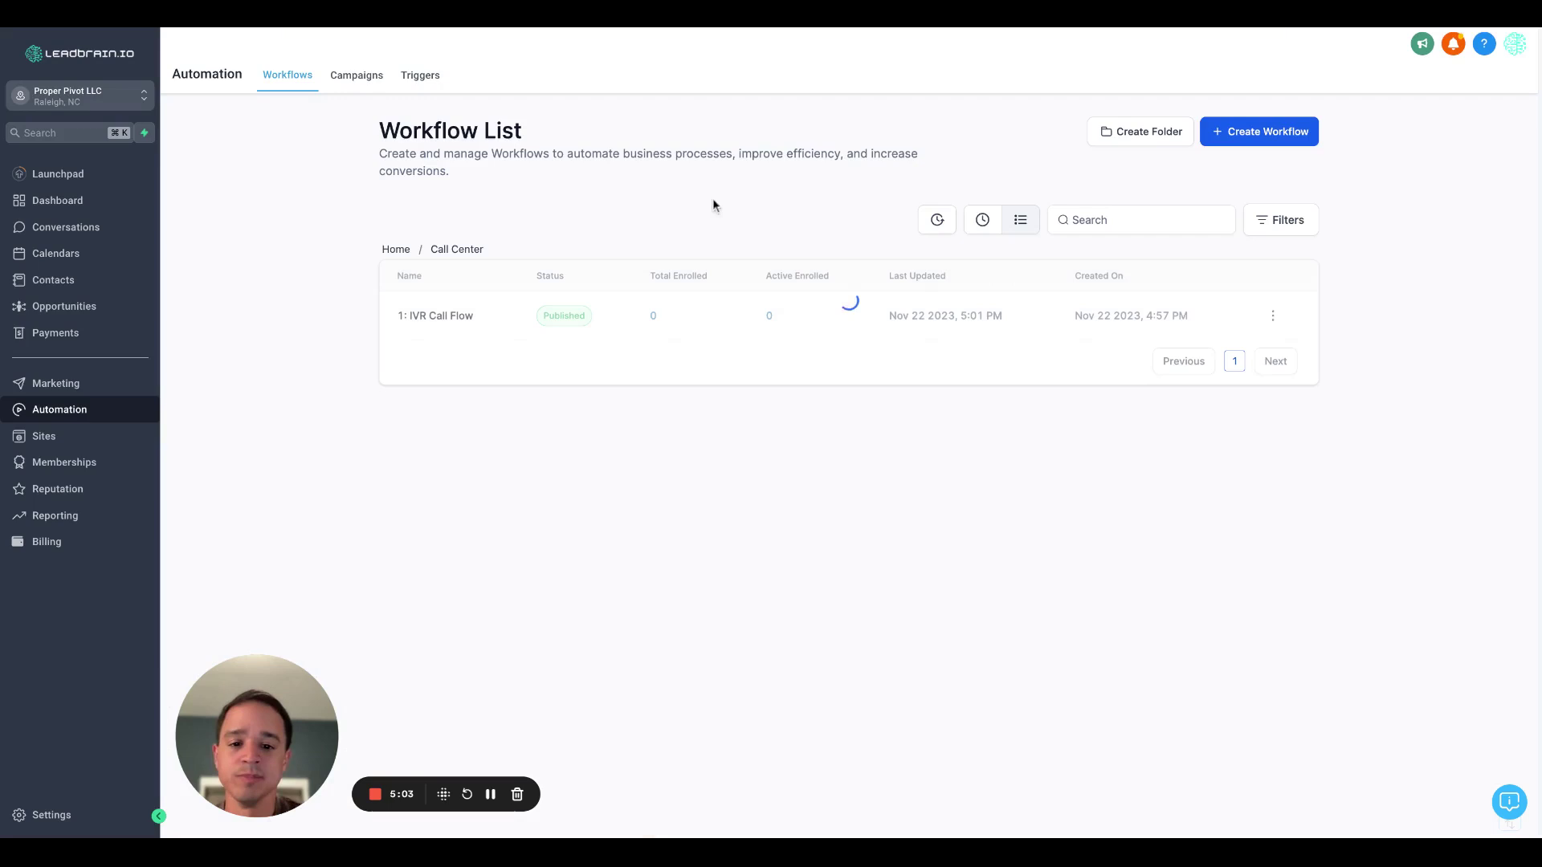
left_click(1247, 132)
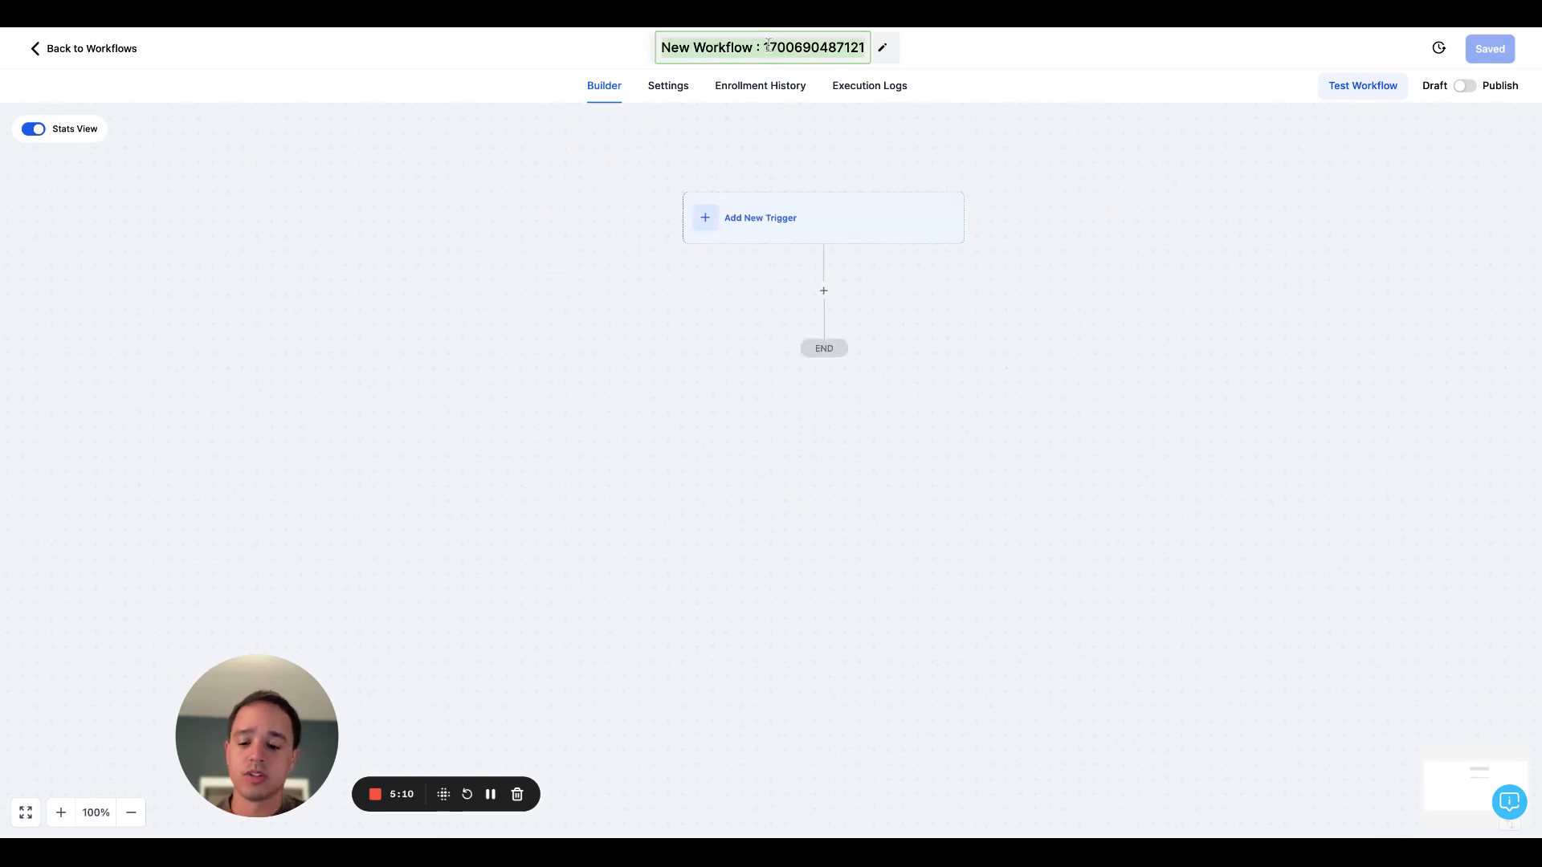
type("1a: O")
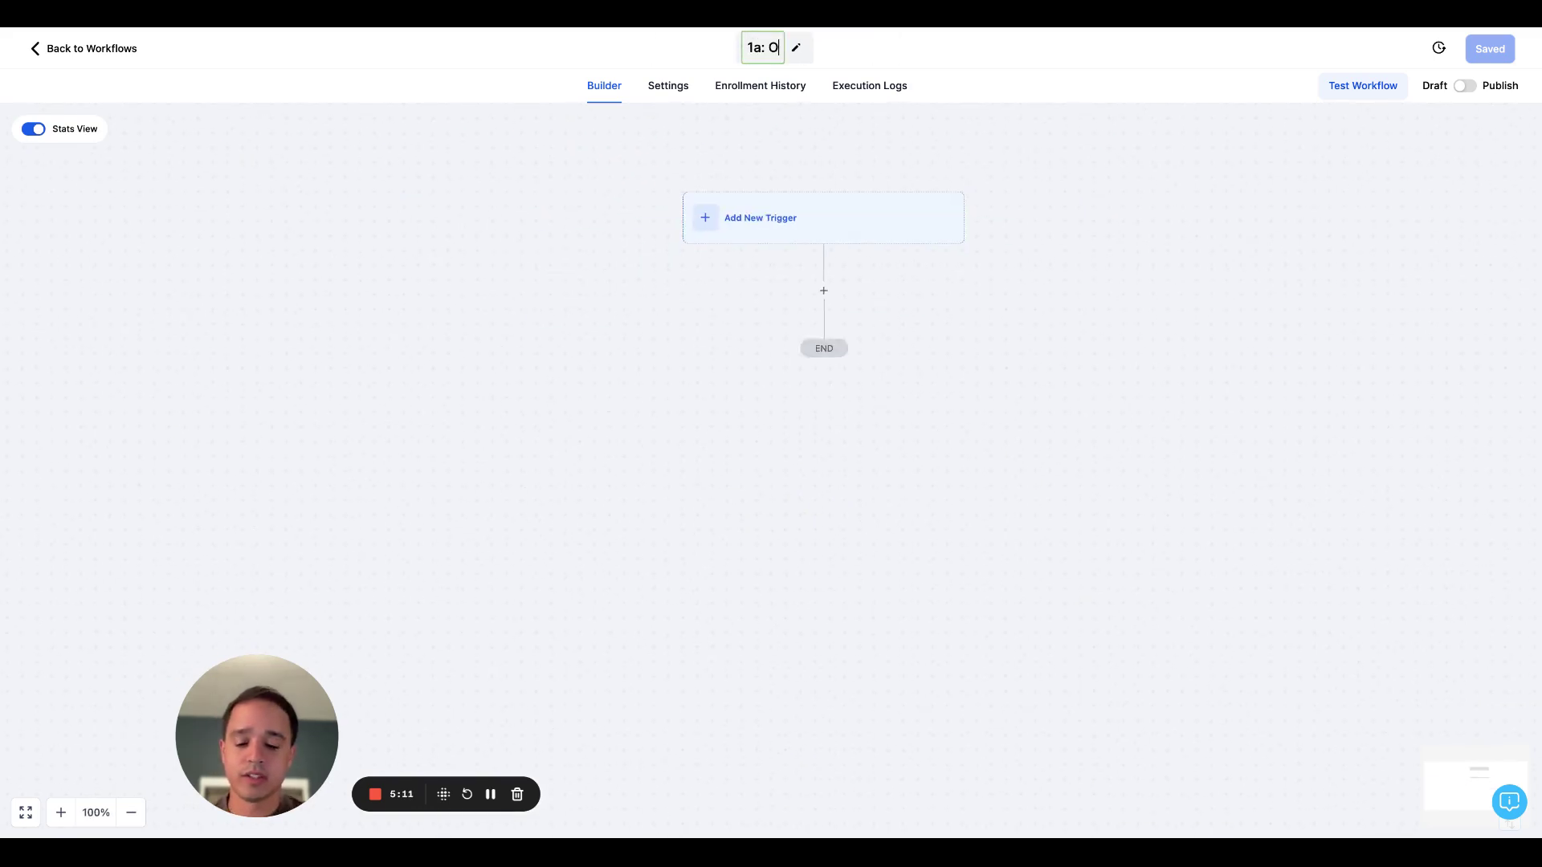
type("utbound Call Tagging")
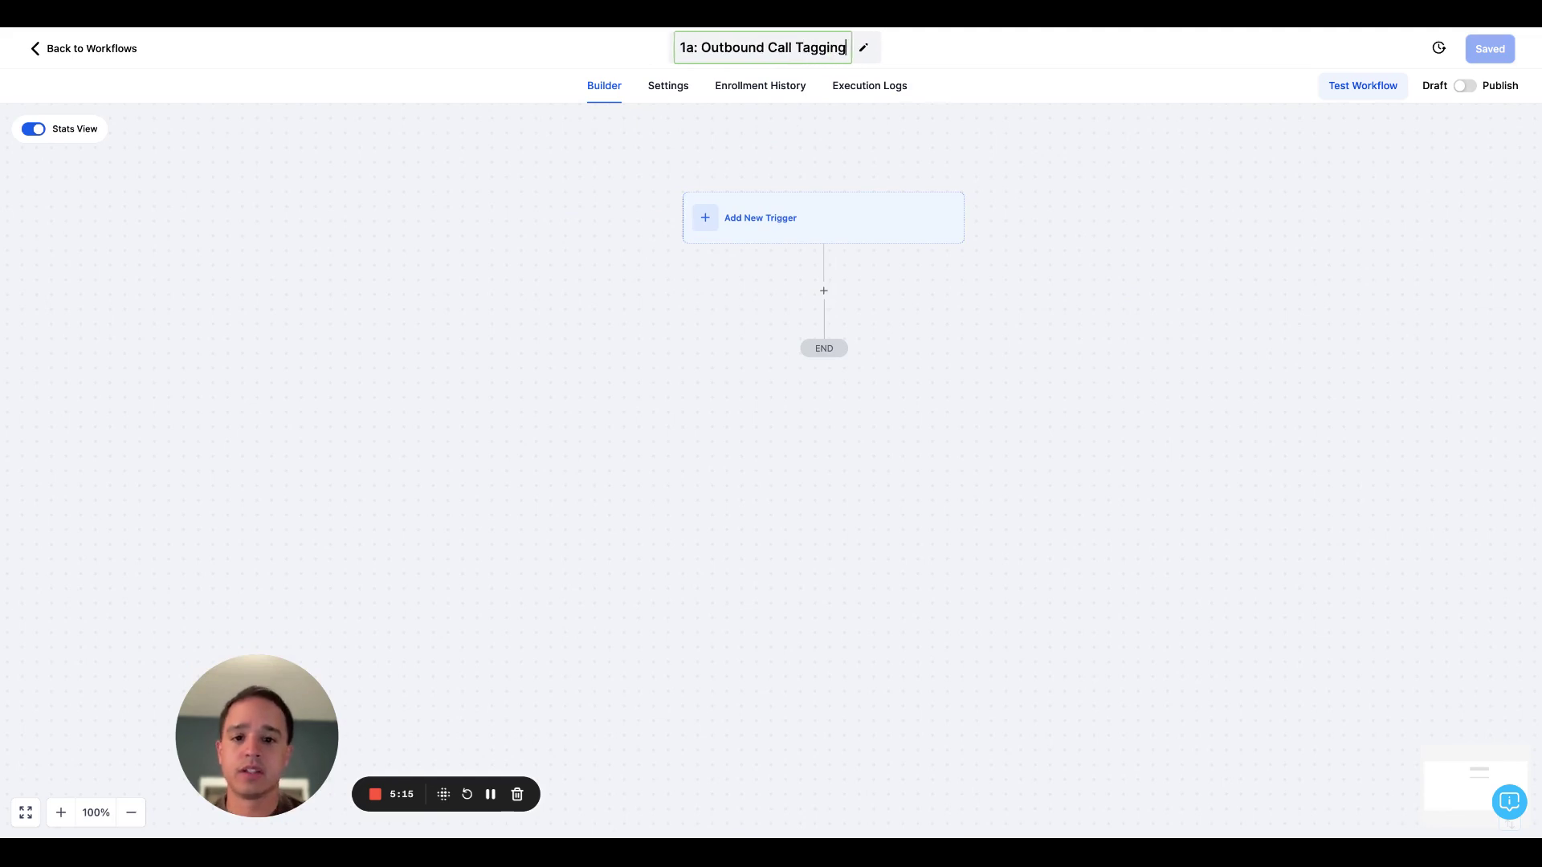
key("Return")
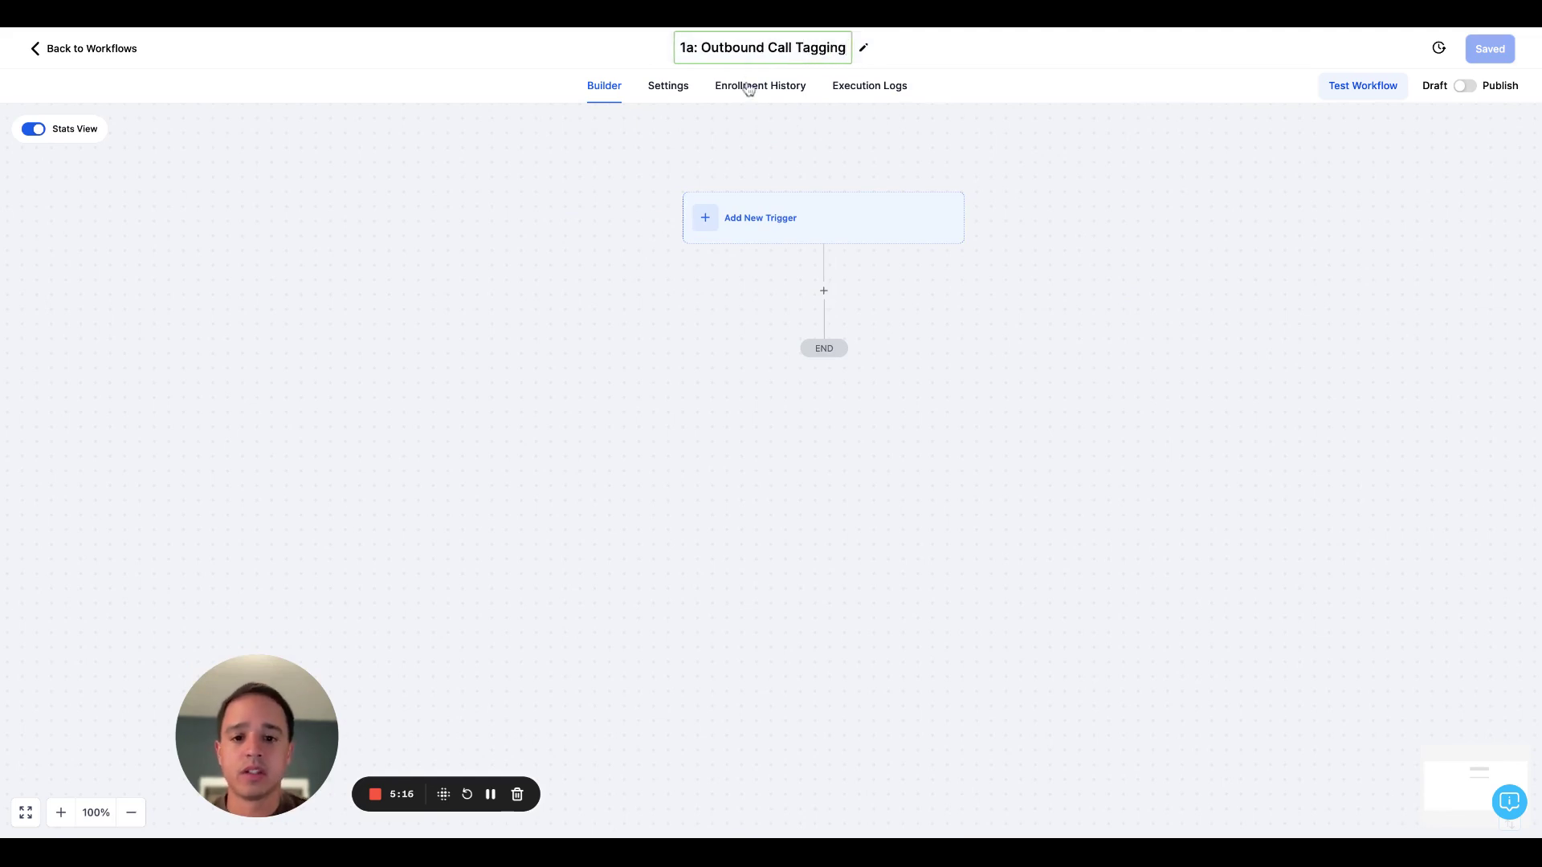
Add a Call Status trigger filtered to Call Direction Outgoing.
left_click(775, 217)
type("ca")
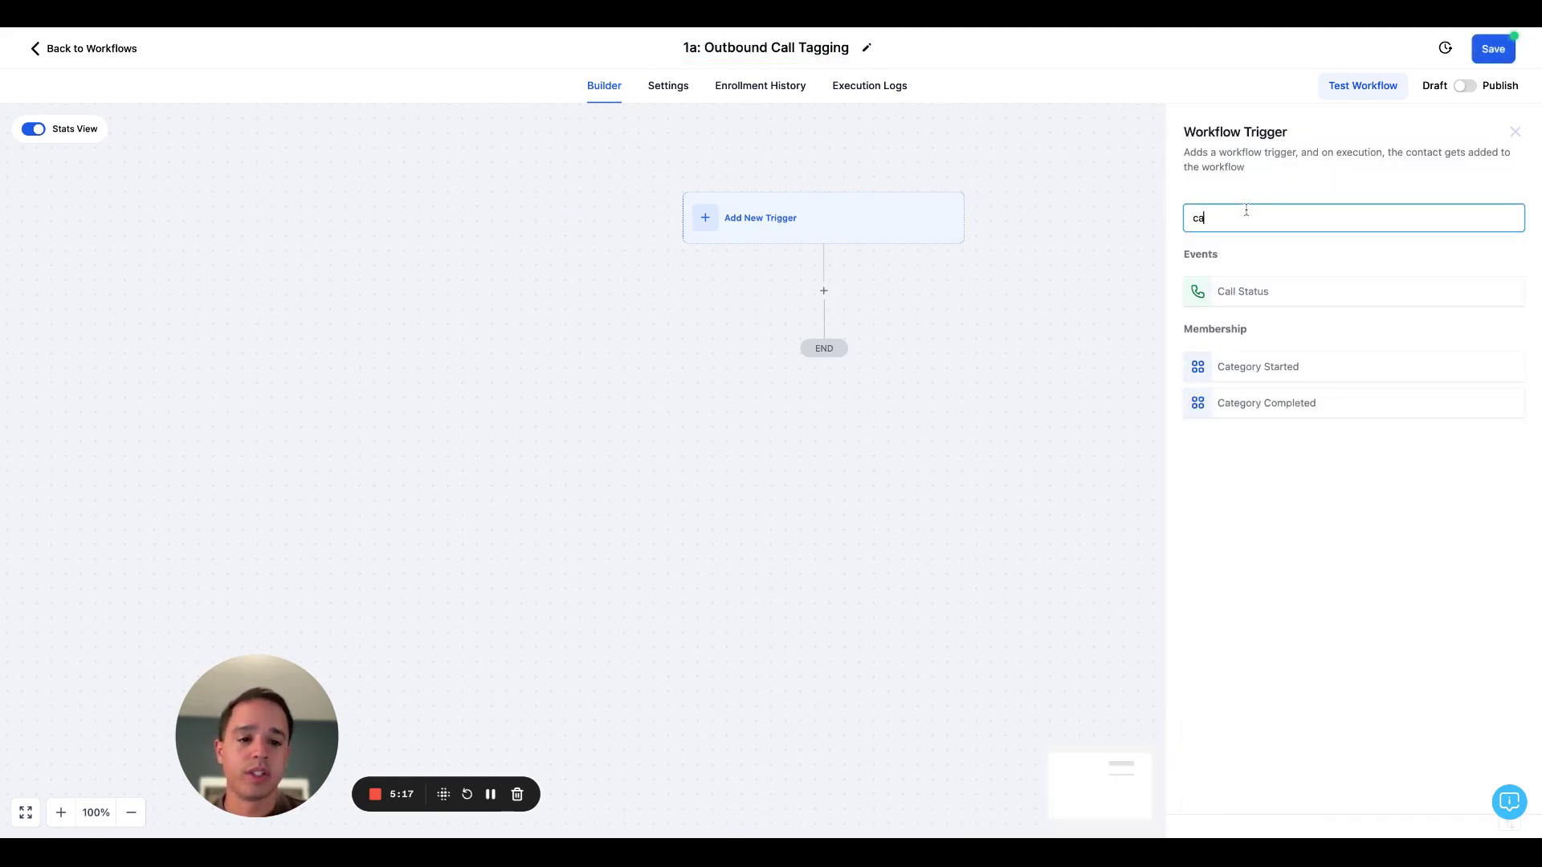
left_click(1268, 292)
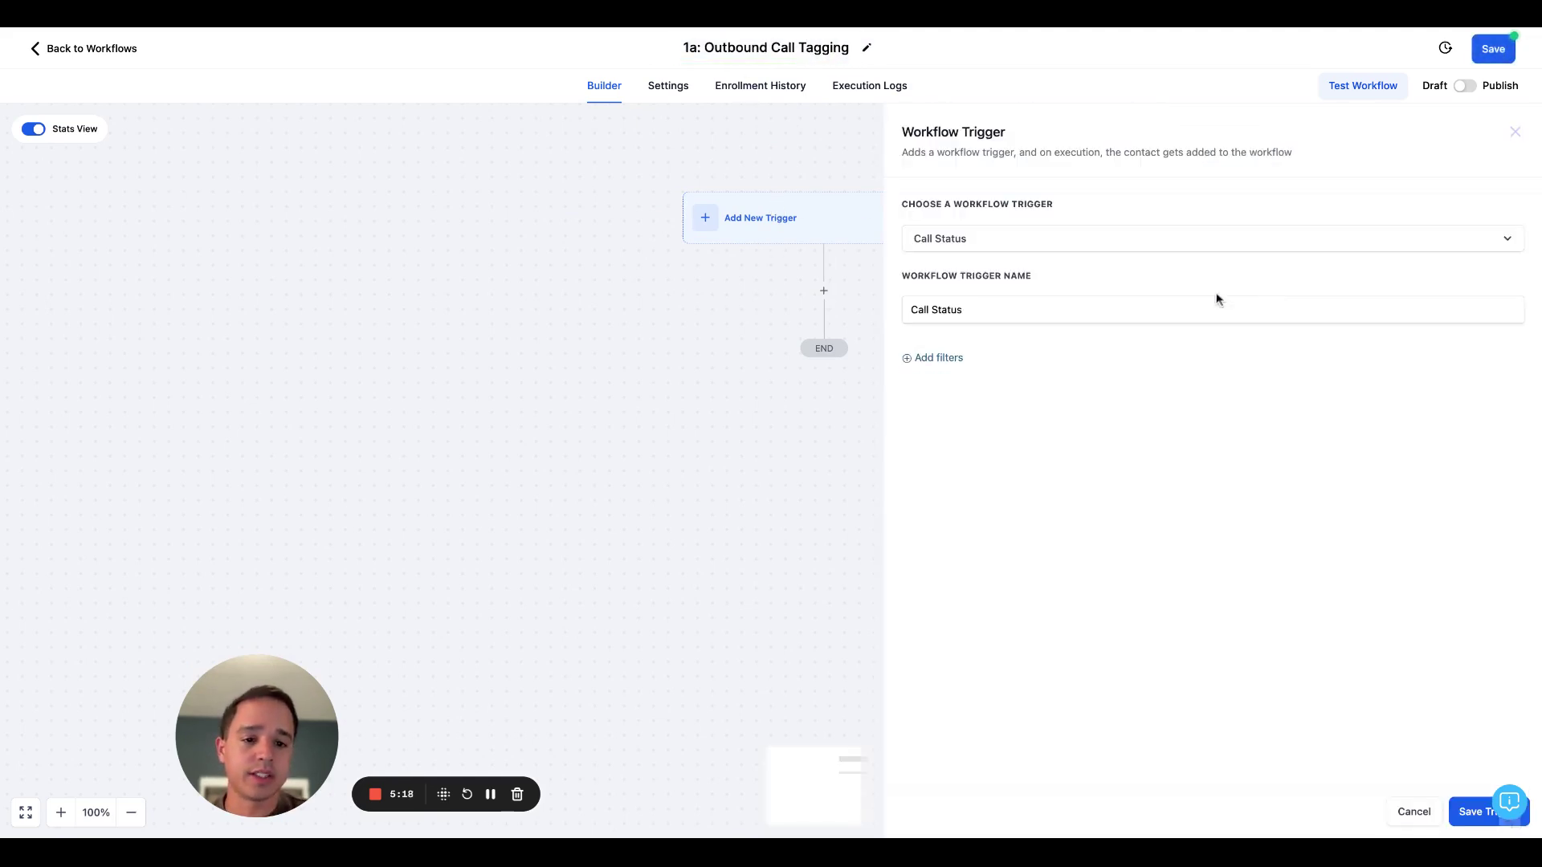
left_click(954, 356)
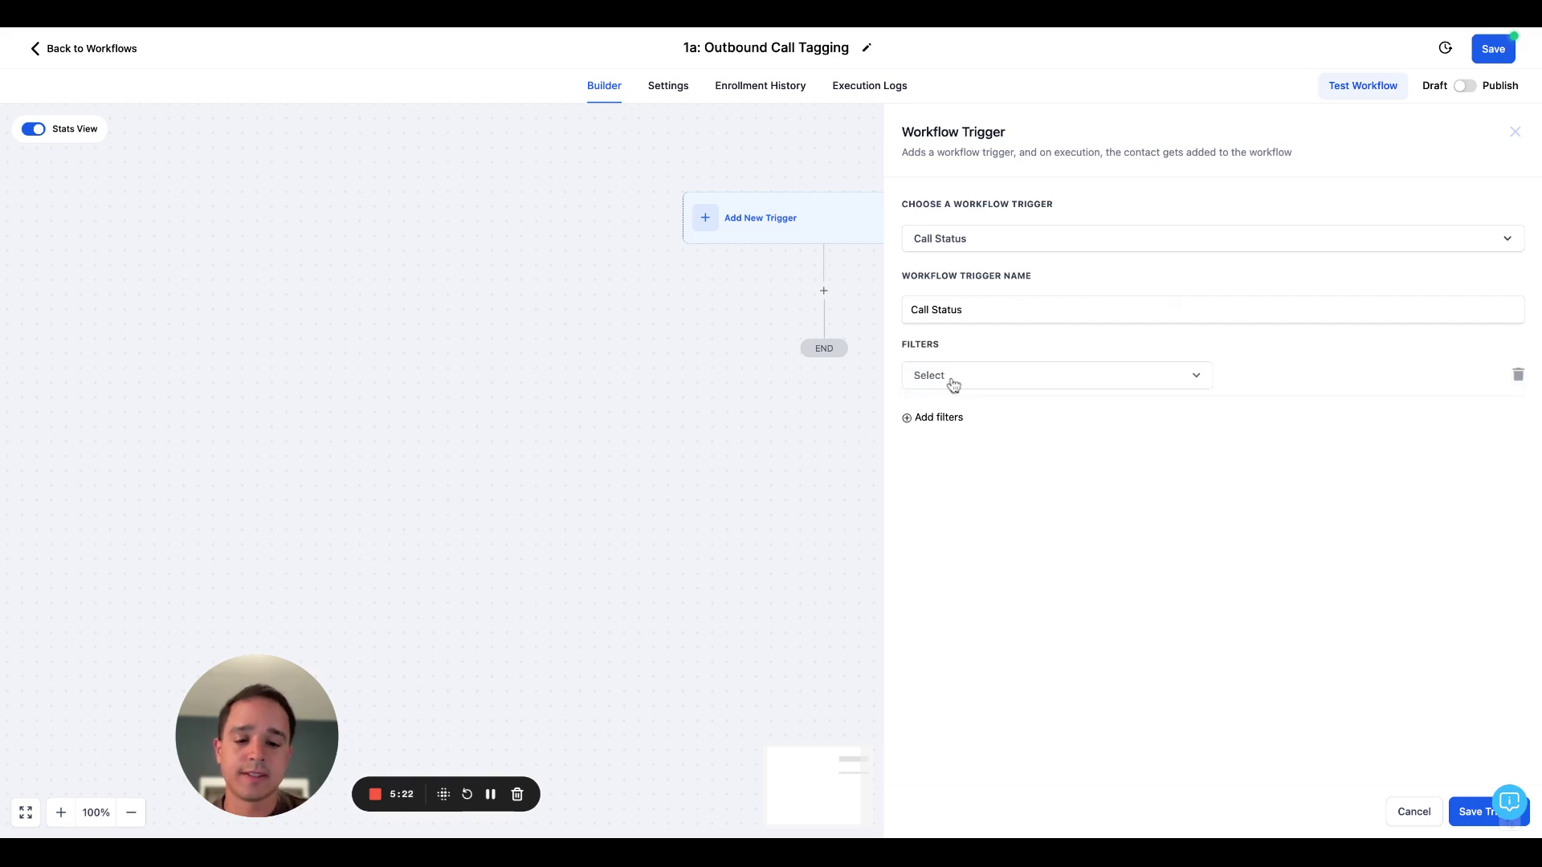
left_click(954, 379)
left_click(969, 478)
left_click(1237, 376)
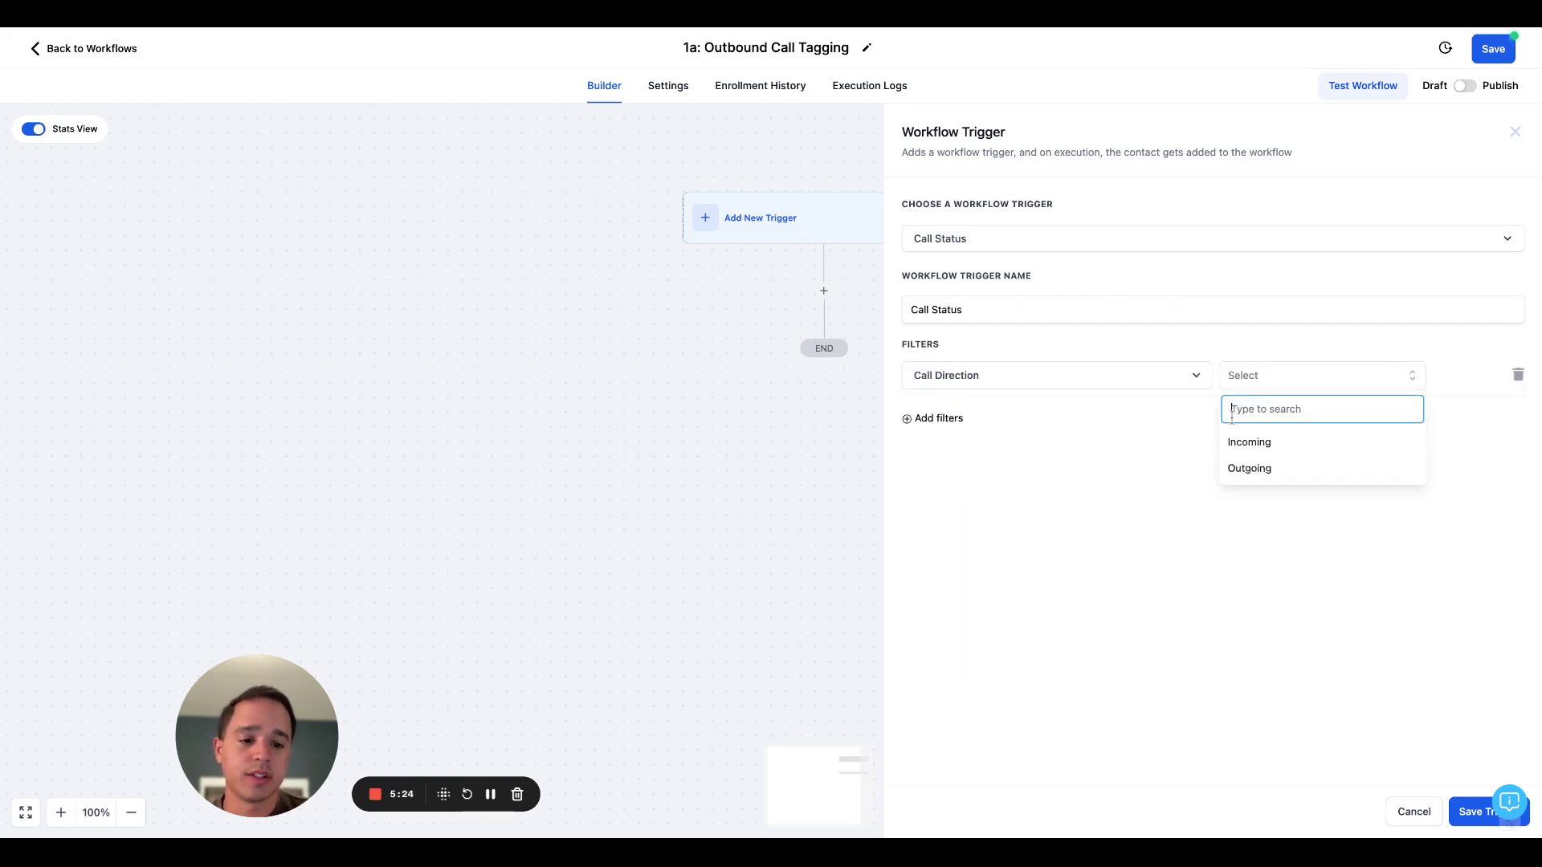
left_click(1249, 469)
Add a Call Status = completed filter, name the trigger 'Successful Outbound Call', and save it.
left_click(969, 426)
left_click(971, 421)
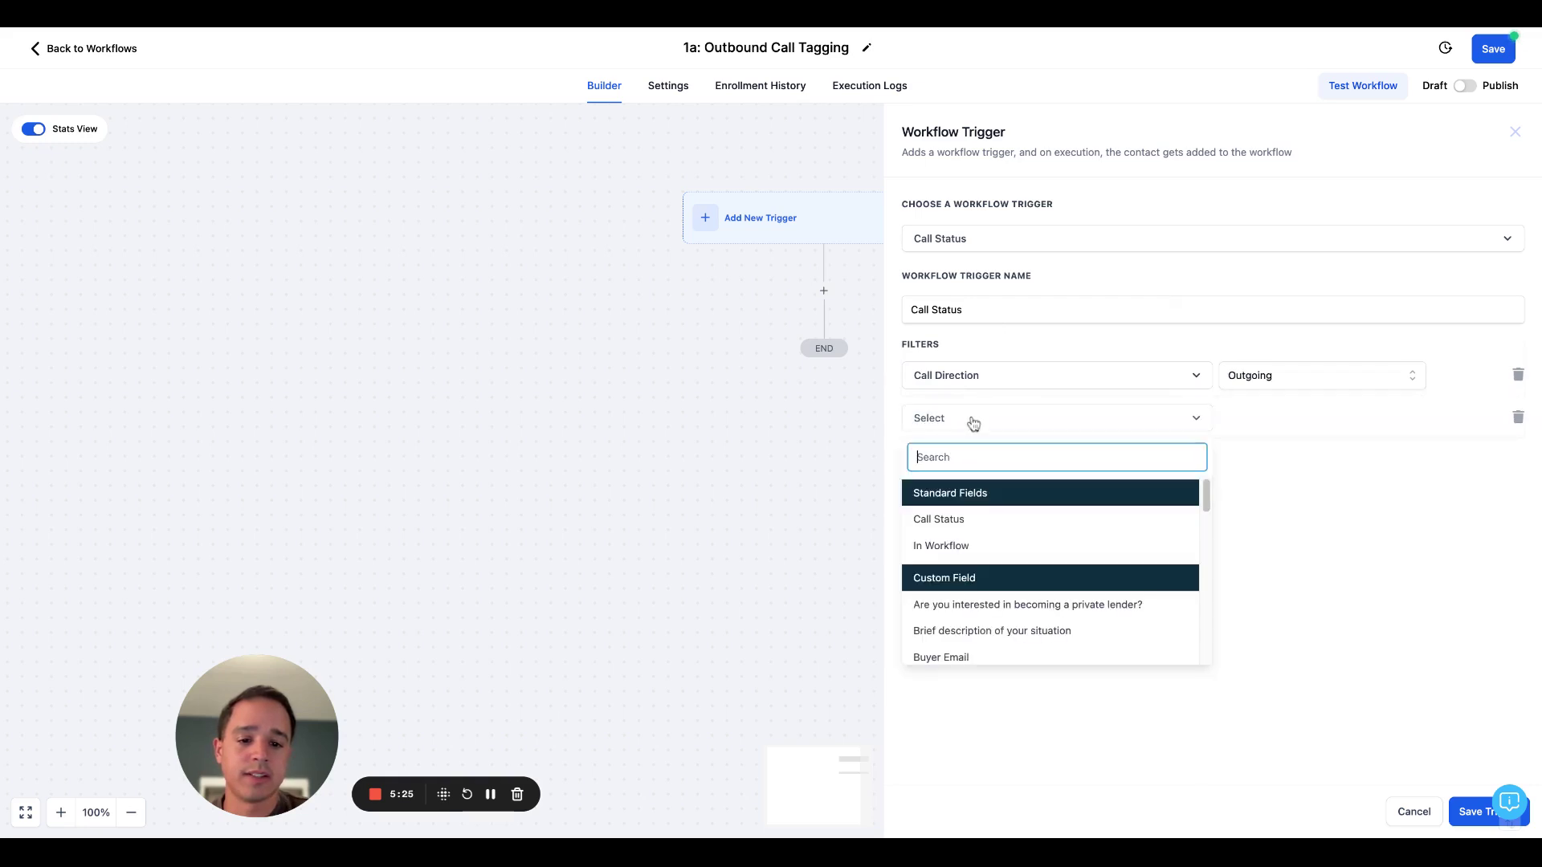
left_click(979, 525)
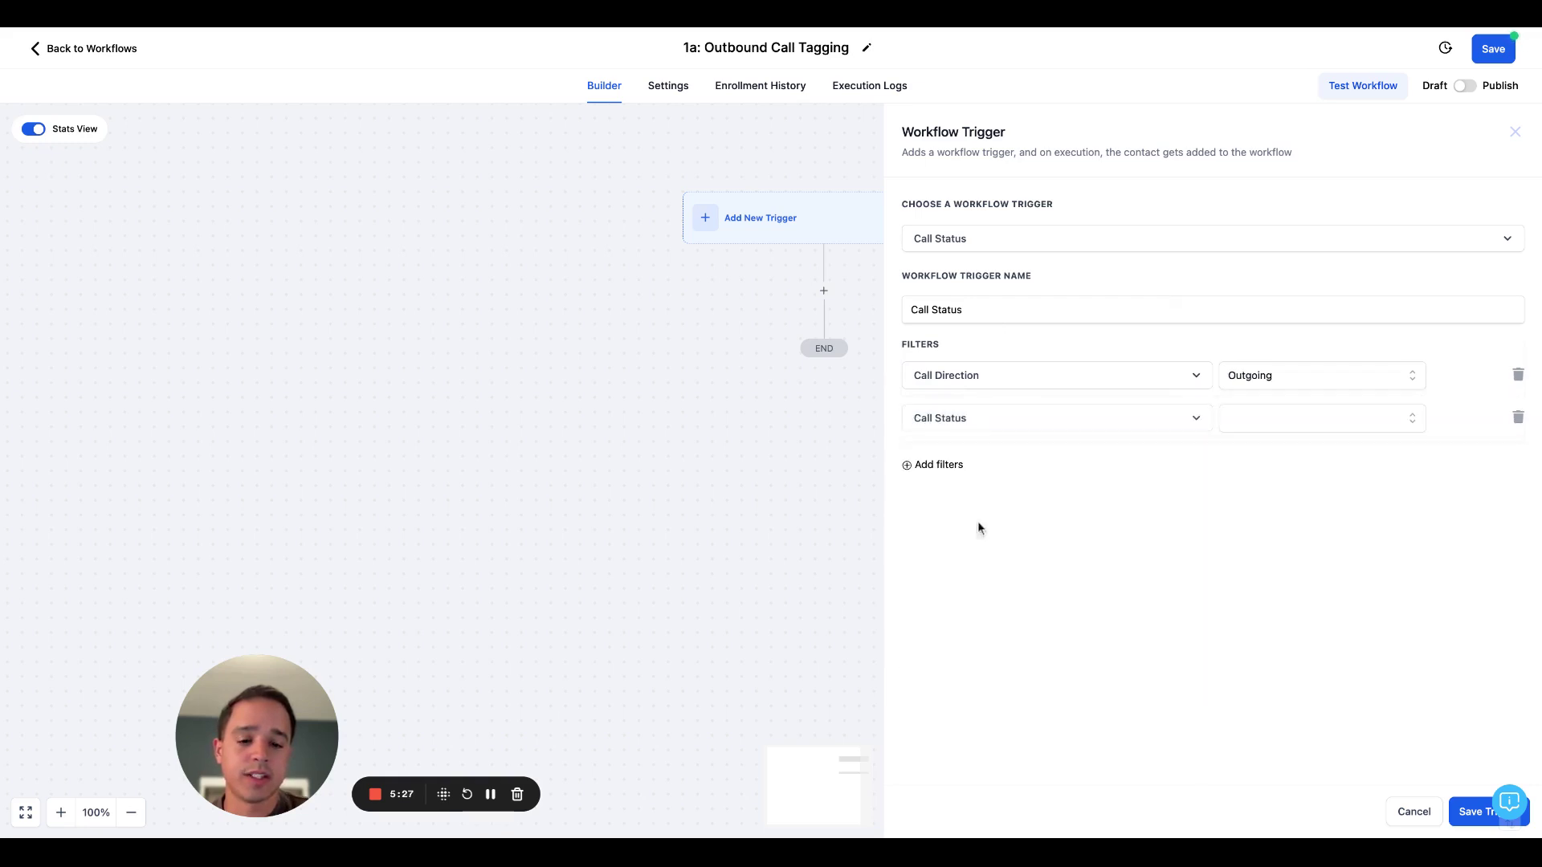
left_click(1249, 428)
left_click(1240, 545)
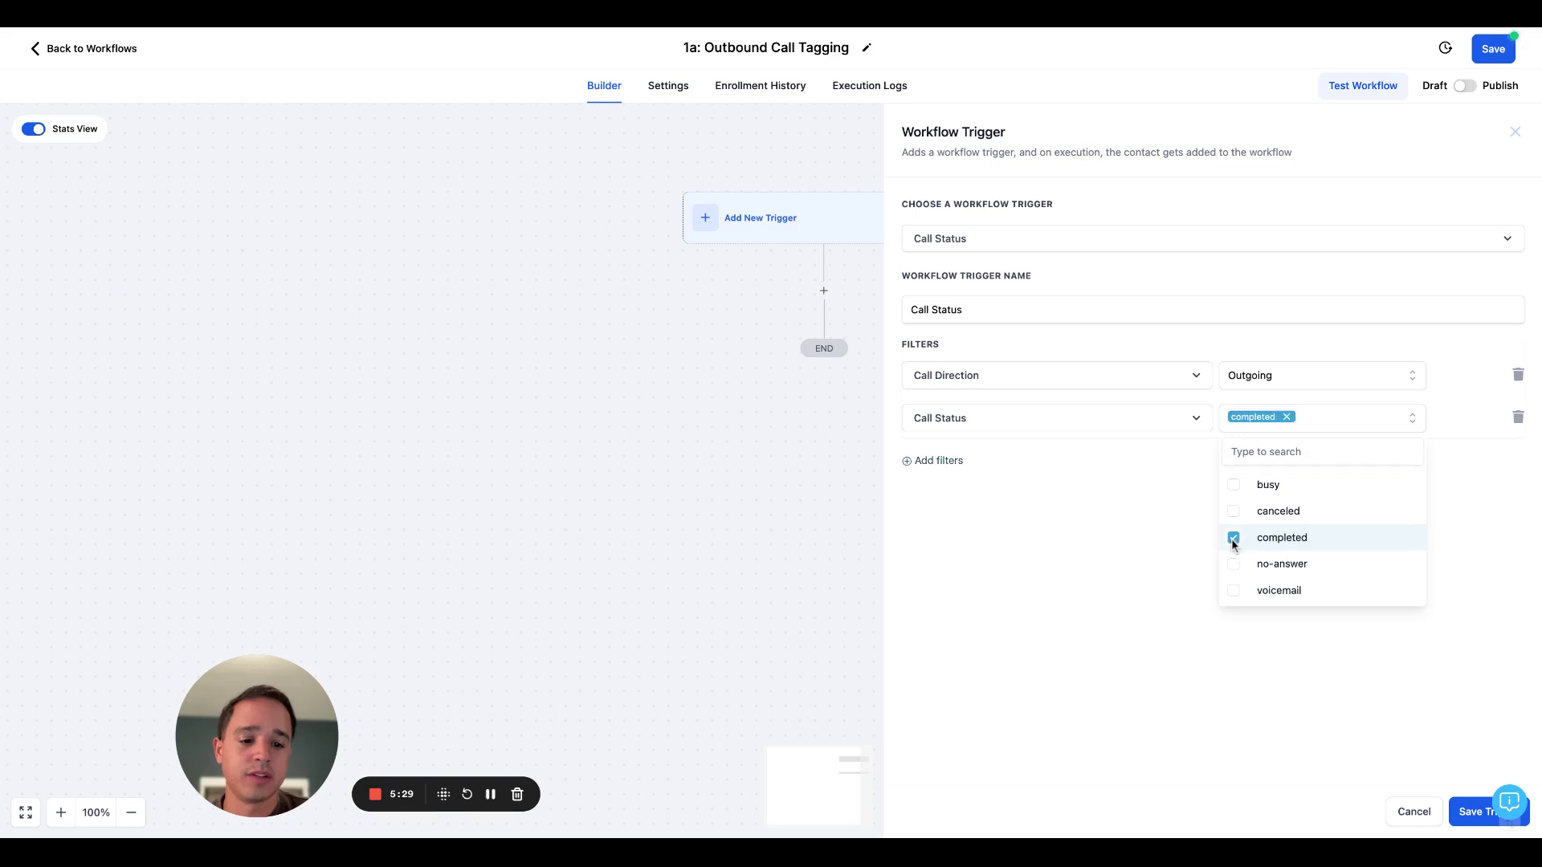
left_click(1016, 313)
double_click(1016, 313)
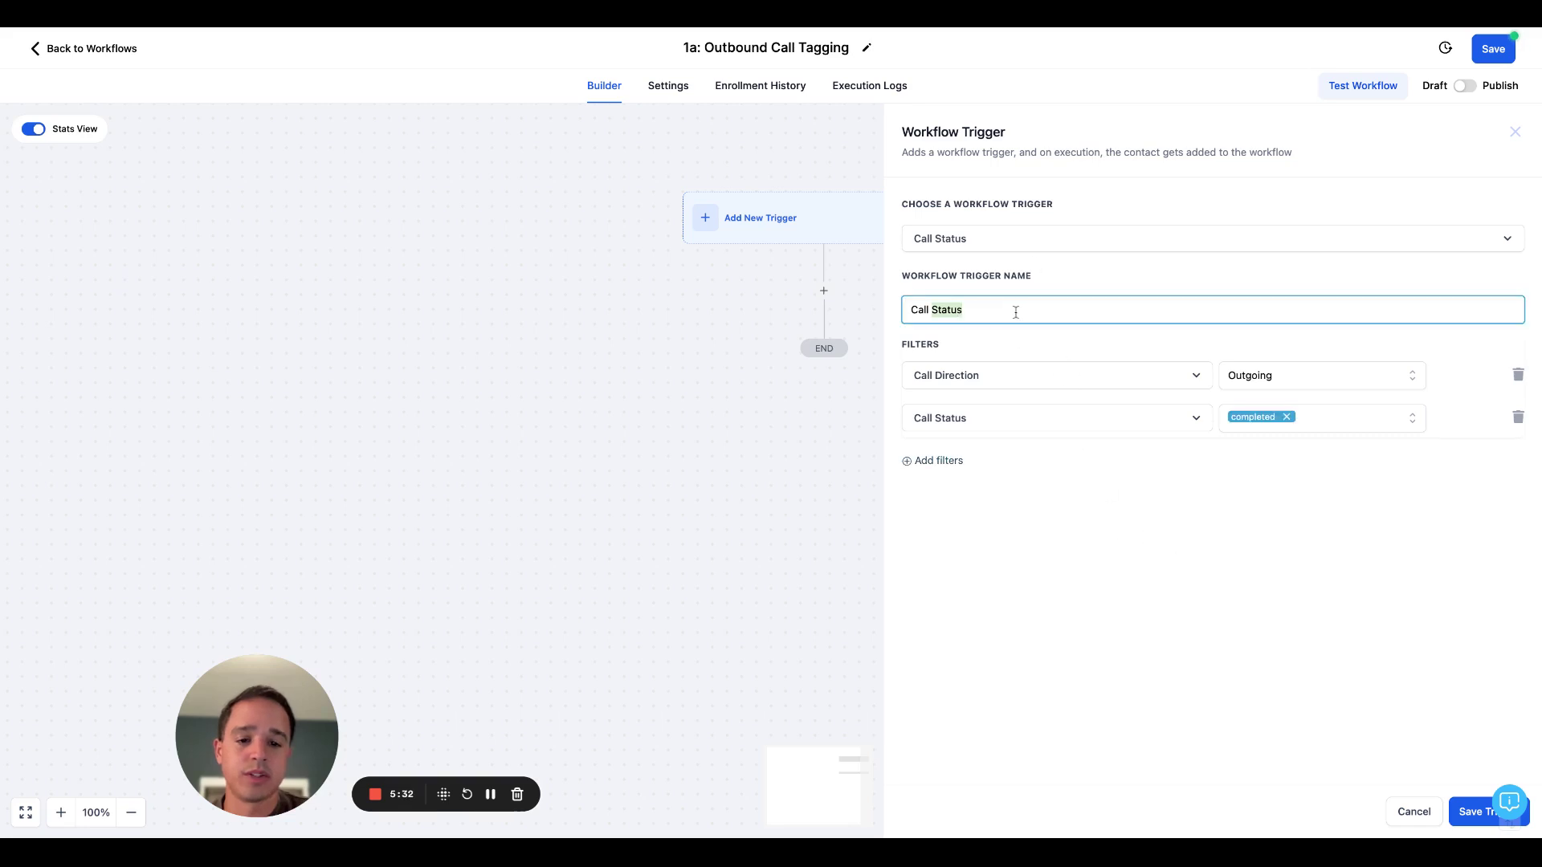
triple_click(1018, 310)
type("S")
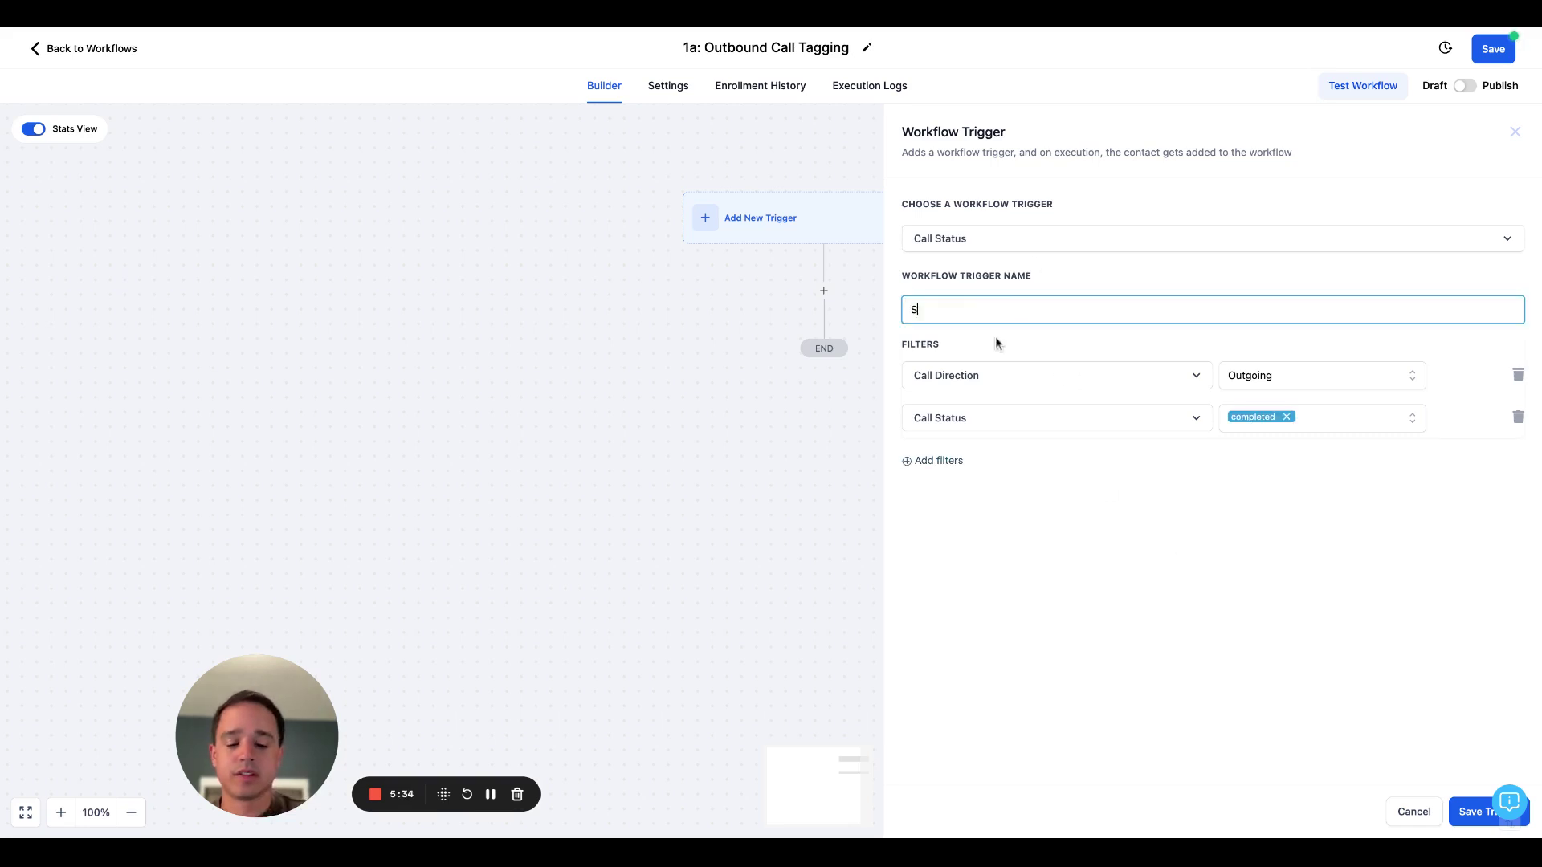
type("uccessful Outbound Call")
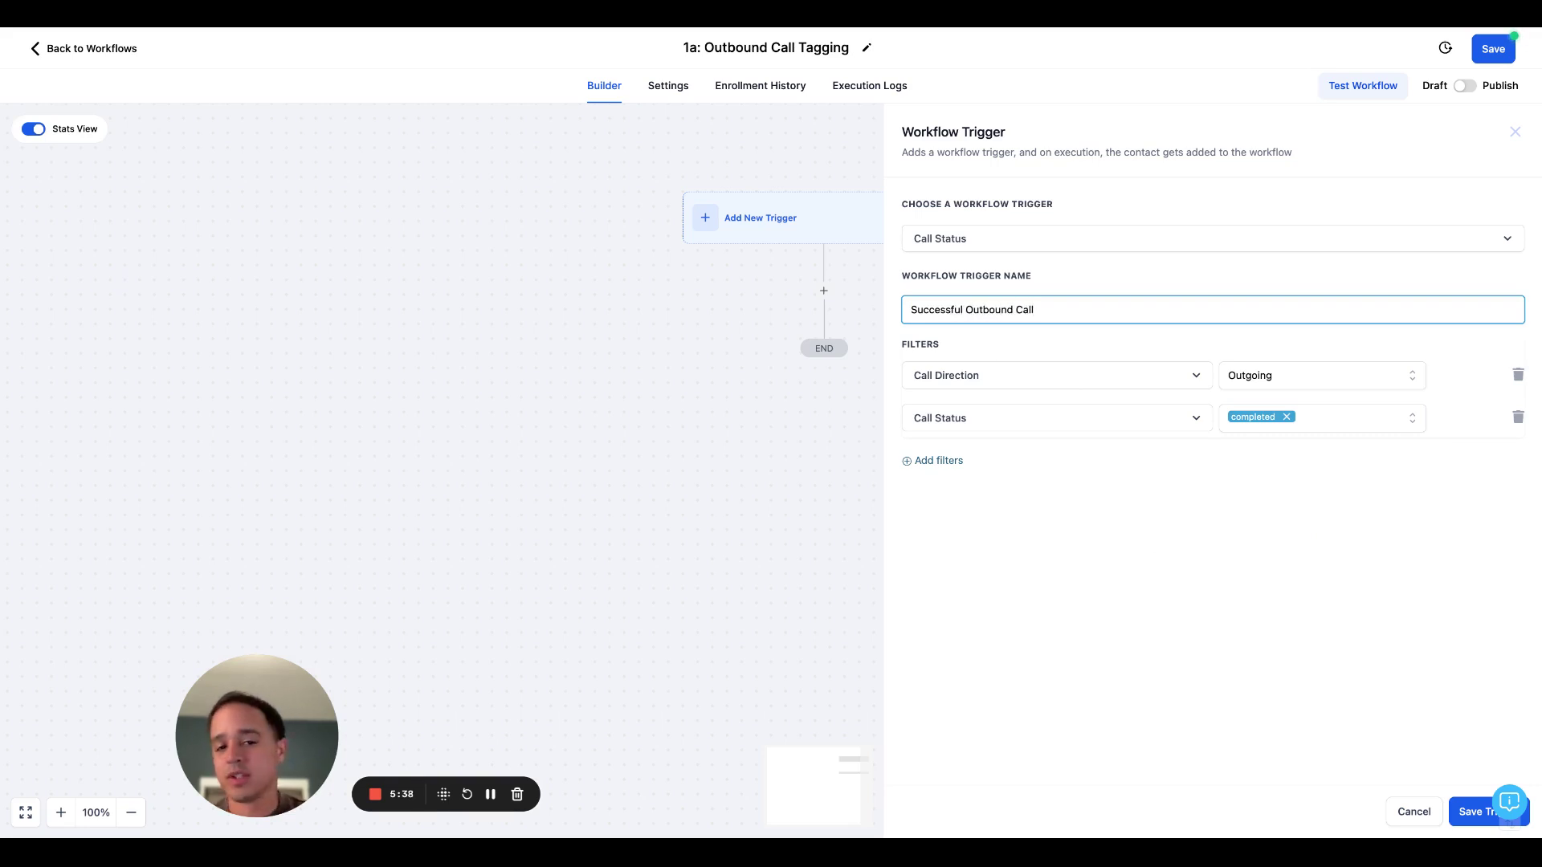
left_click(1474, 812)
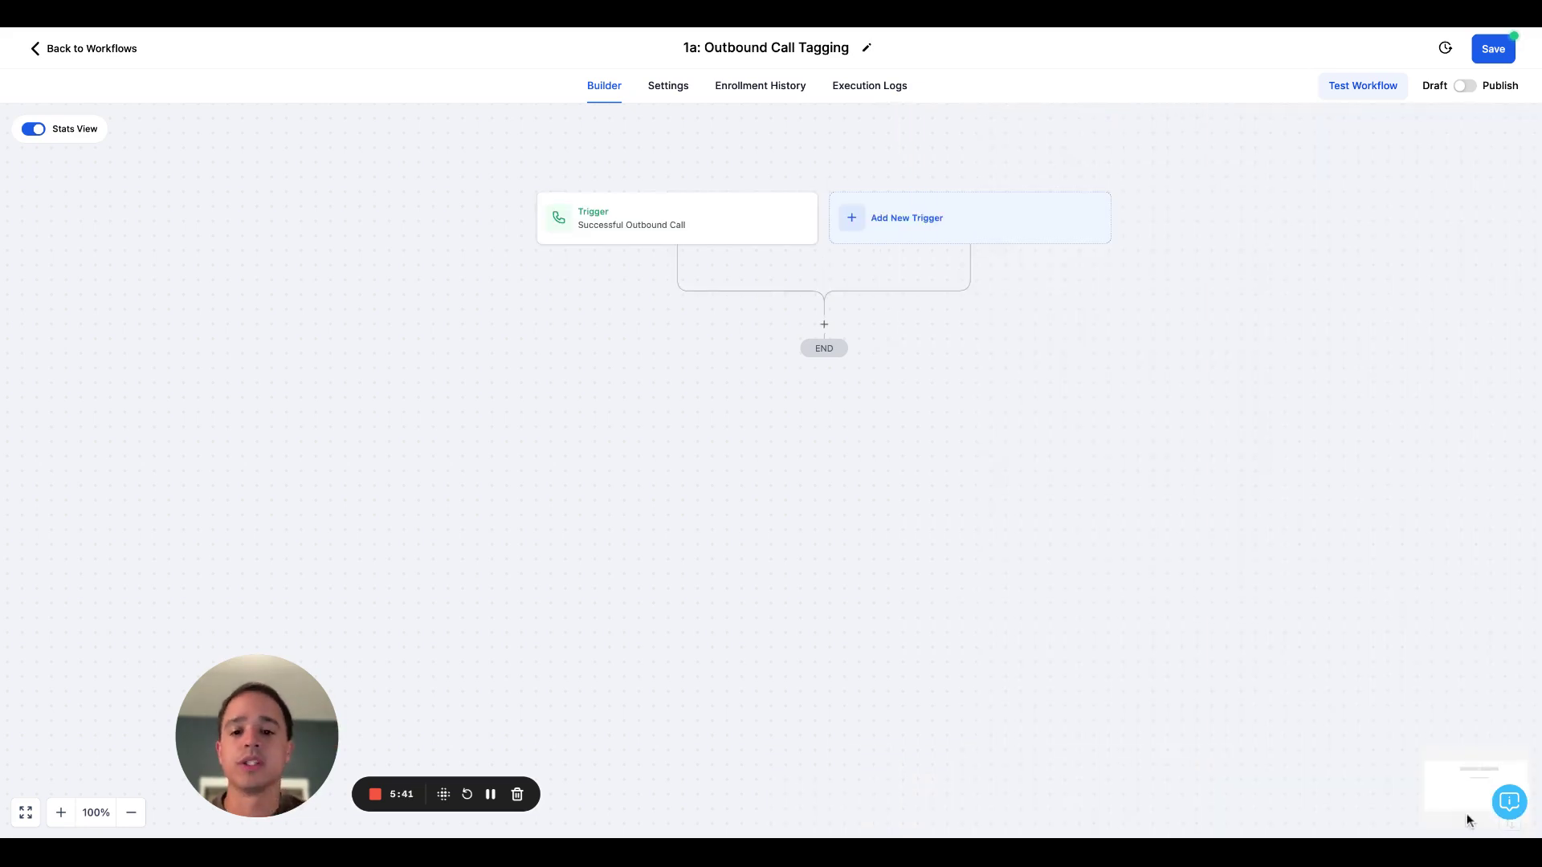
Add an 'Add Tag - repeat caller' Add Contact Tag action applying the repeat caller tag after the trigger, and save the workflow.
left_click(824, 326)
type("tag")
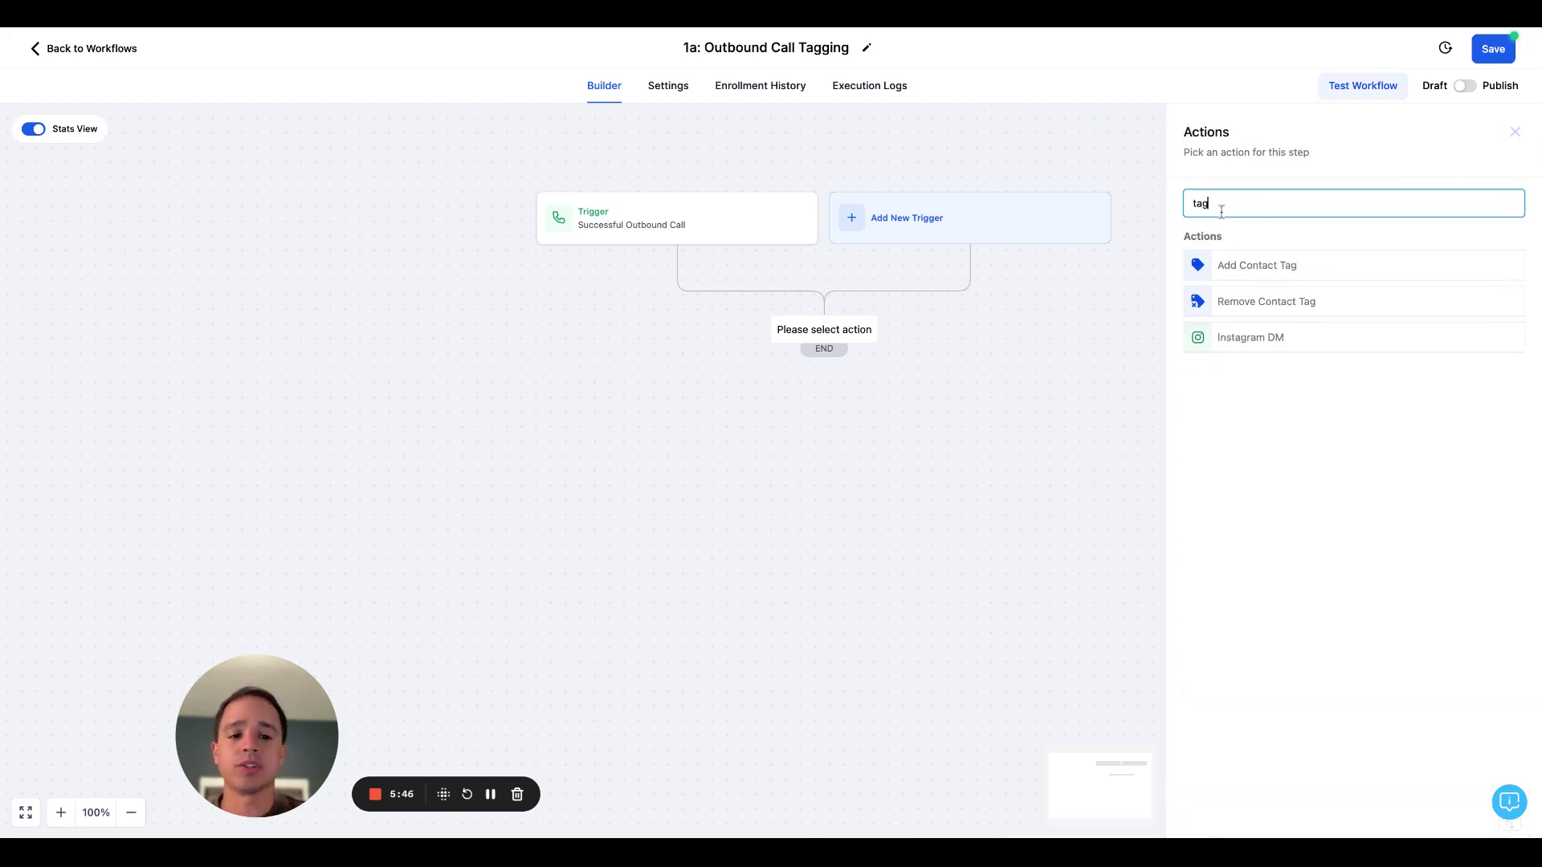
left_click(1247, 264)
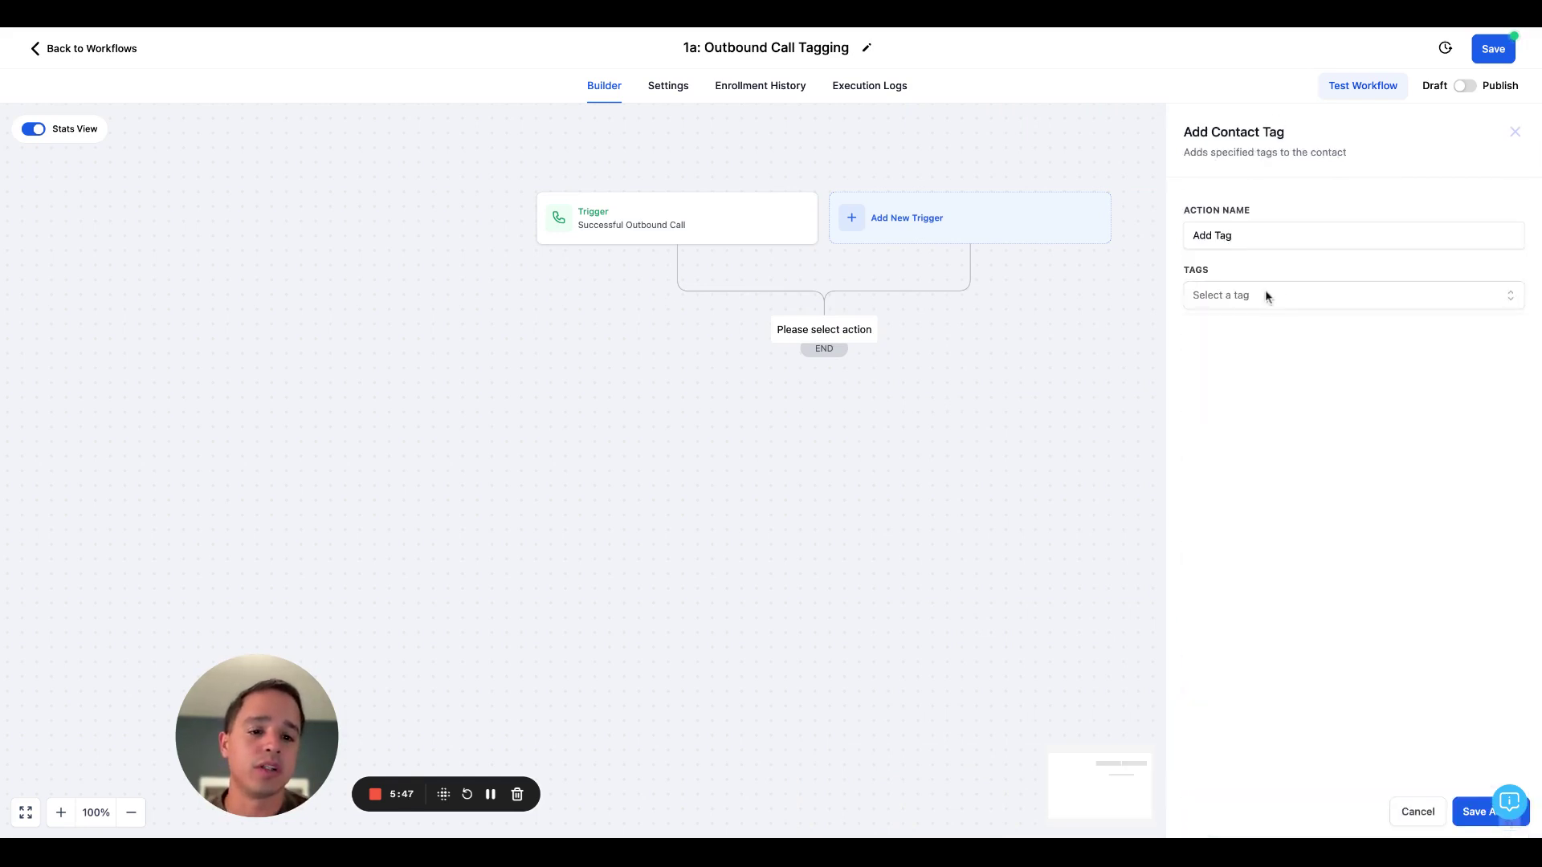
left_click(1266, 241)
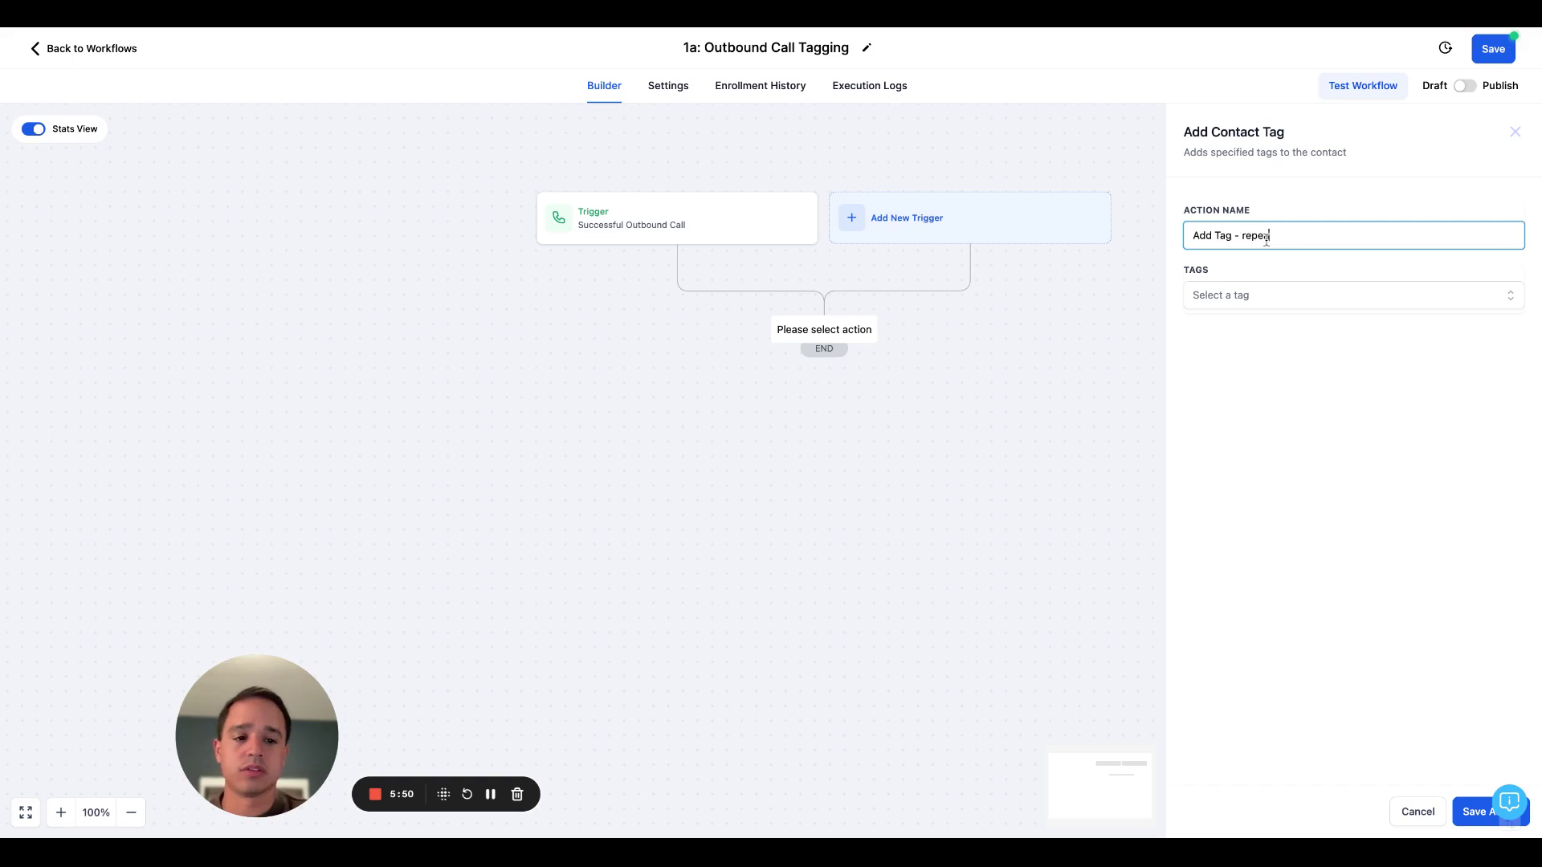
key("Tab")
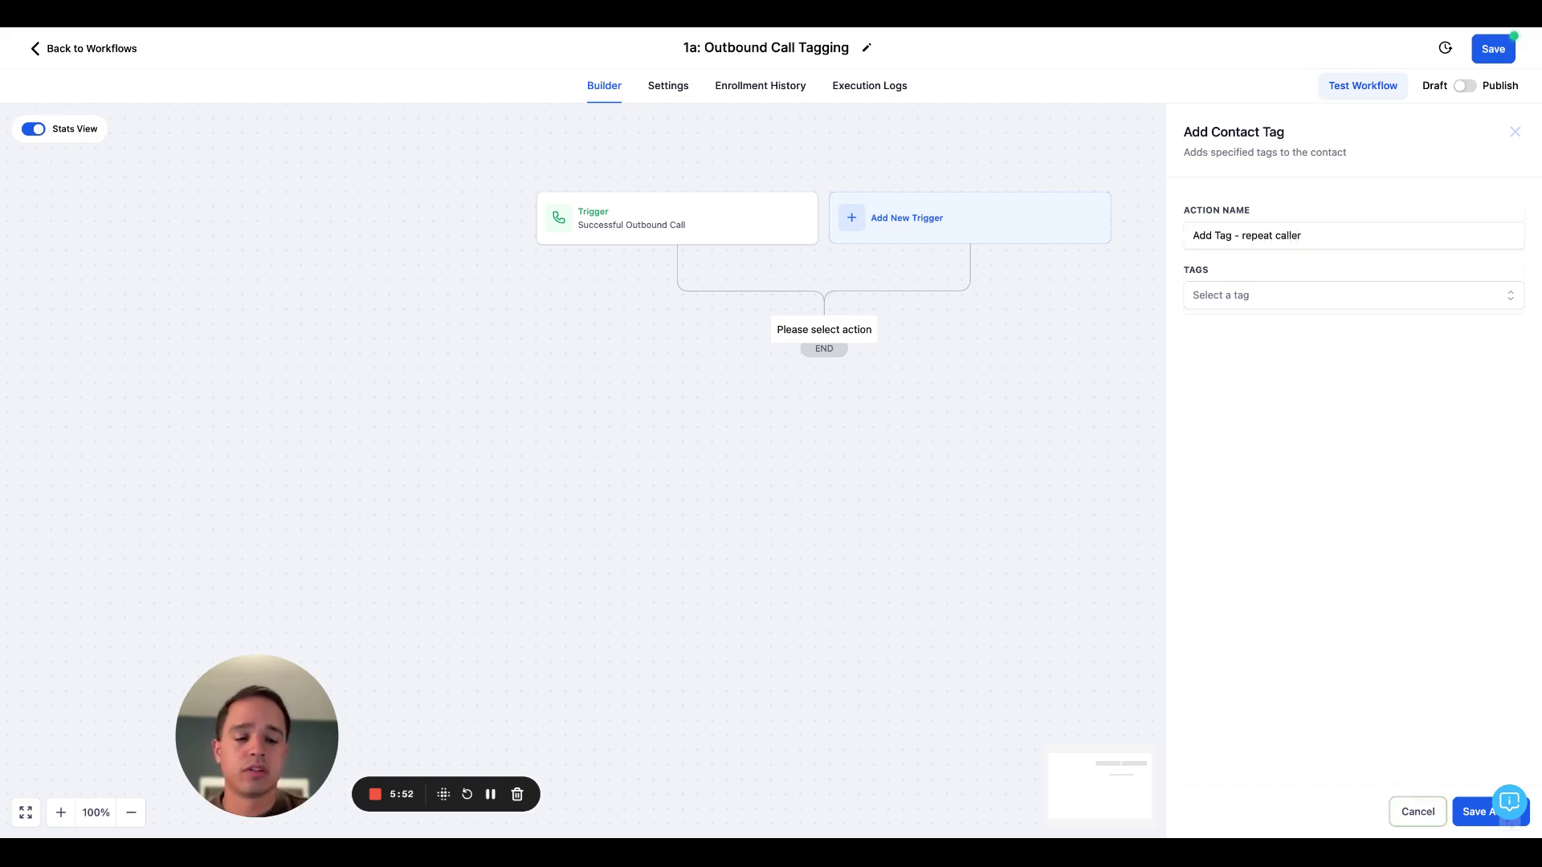
left_click(1253, 296)
type("rep")
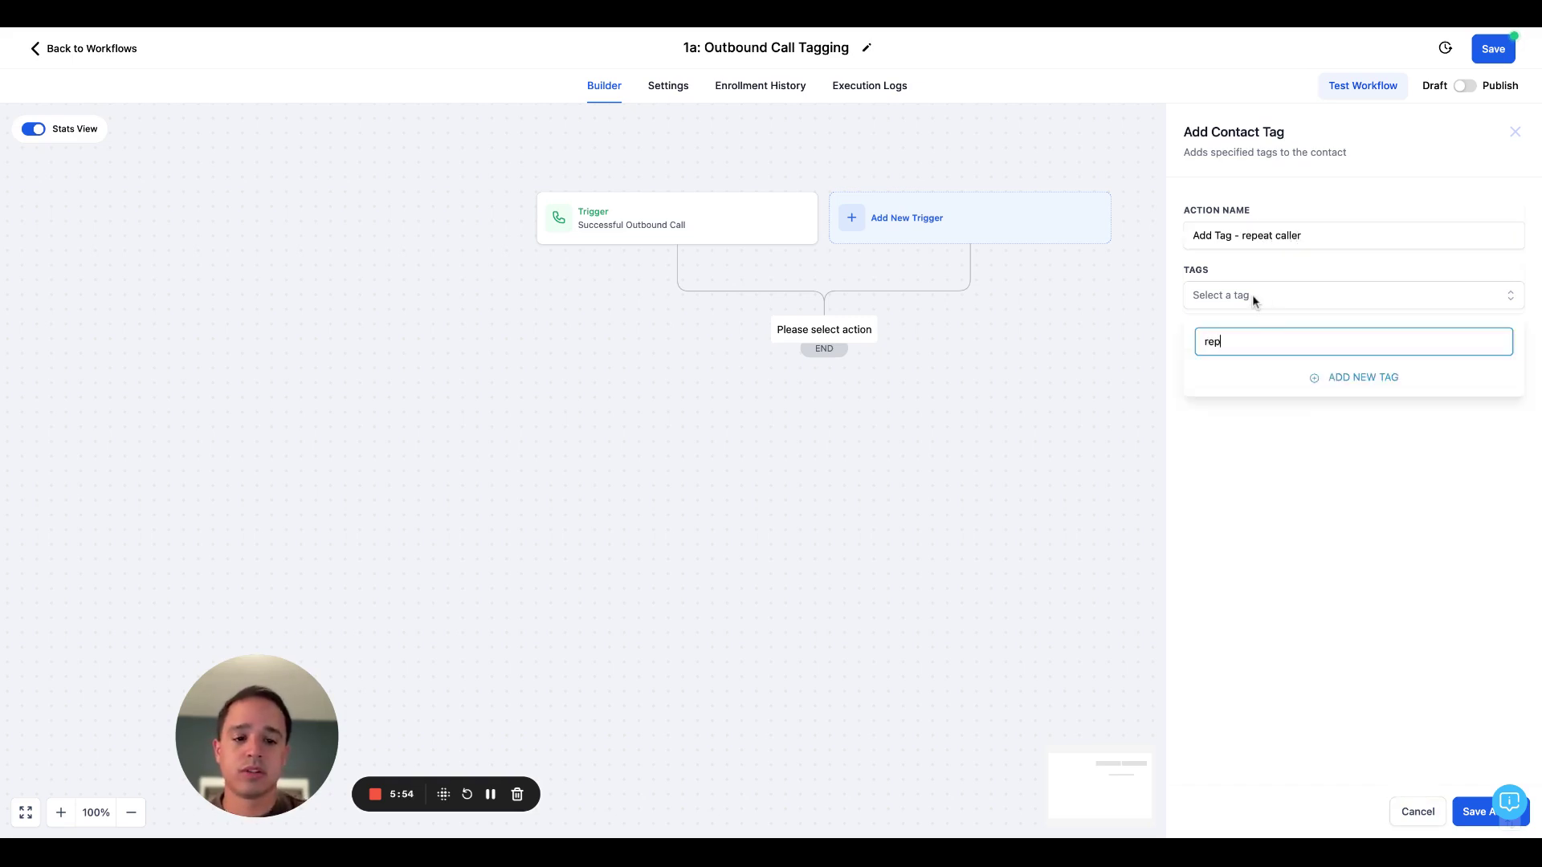
left_click(1266, 389)
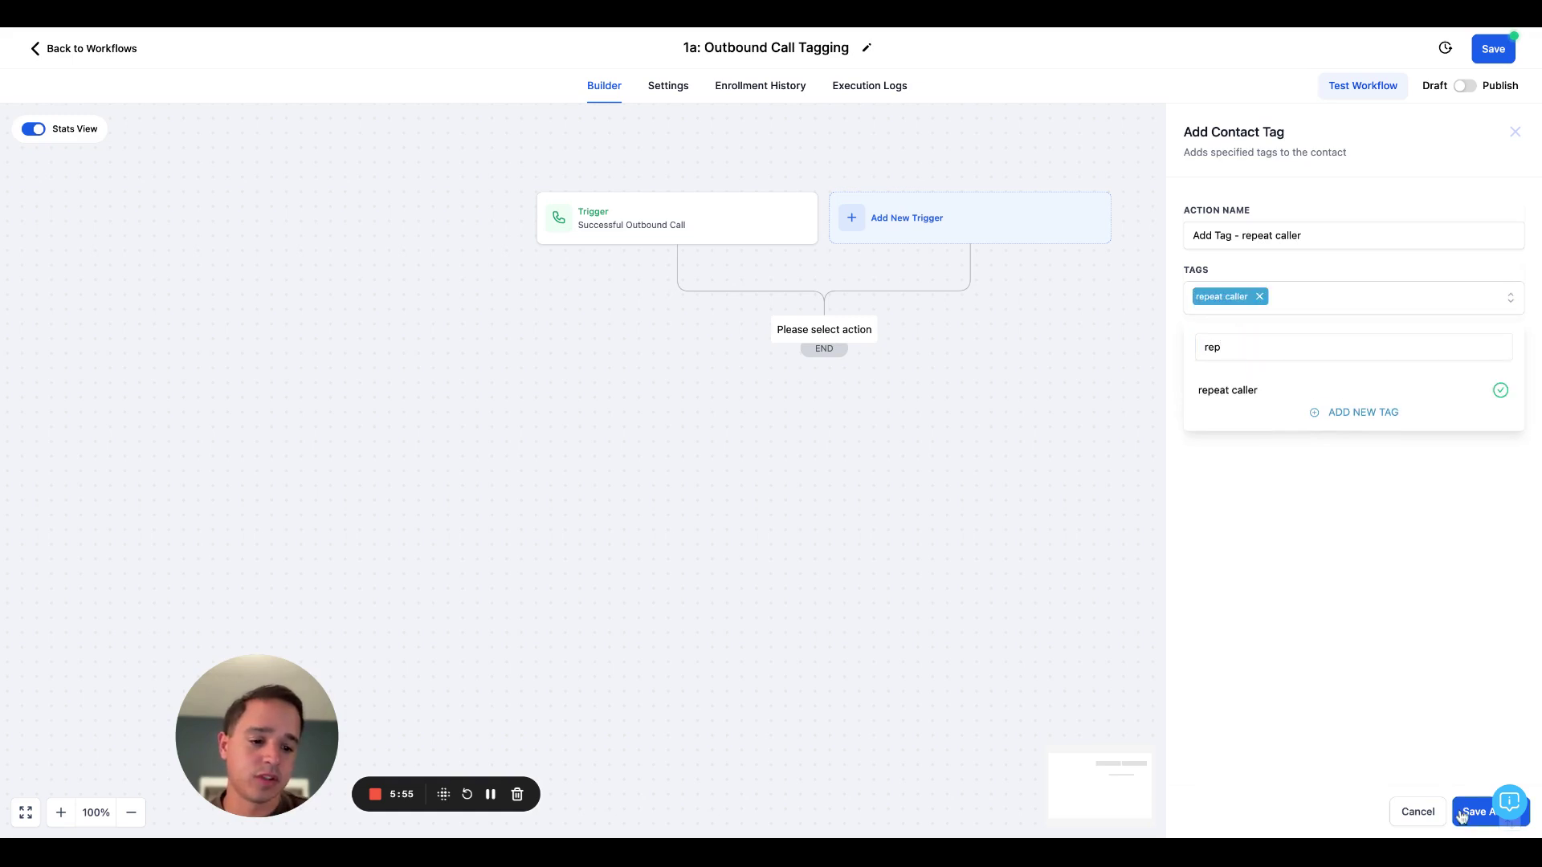
left_click(1466, 811)
left_click(1492, 49)
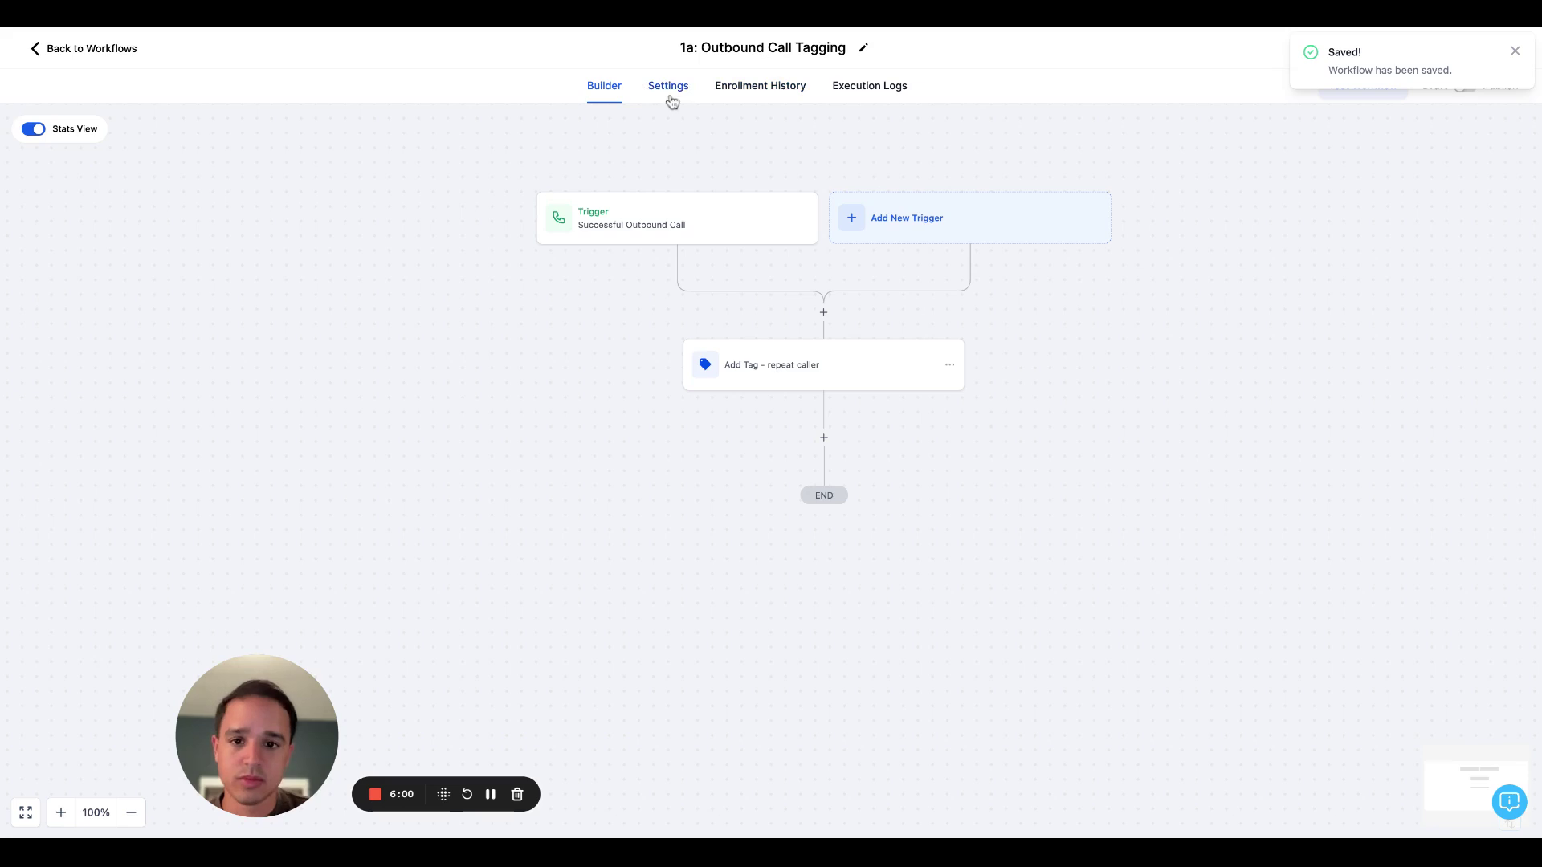
Enable Allow re-entry in the workflow settings, switch it from Draft to Publish, and save.
left_click(675, 97)
left_click(325, 269)
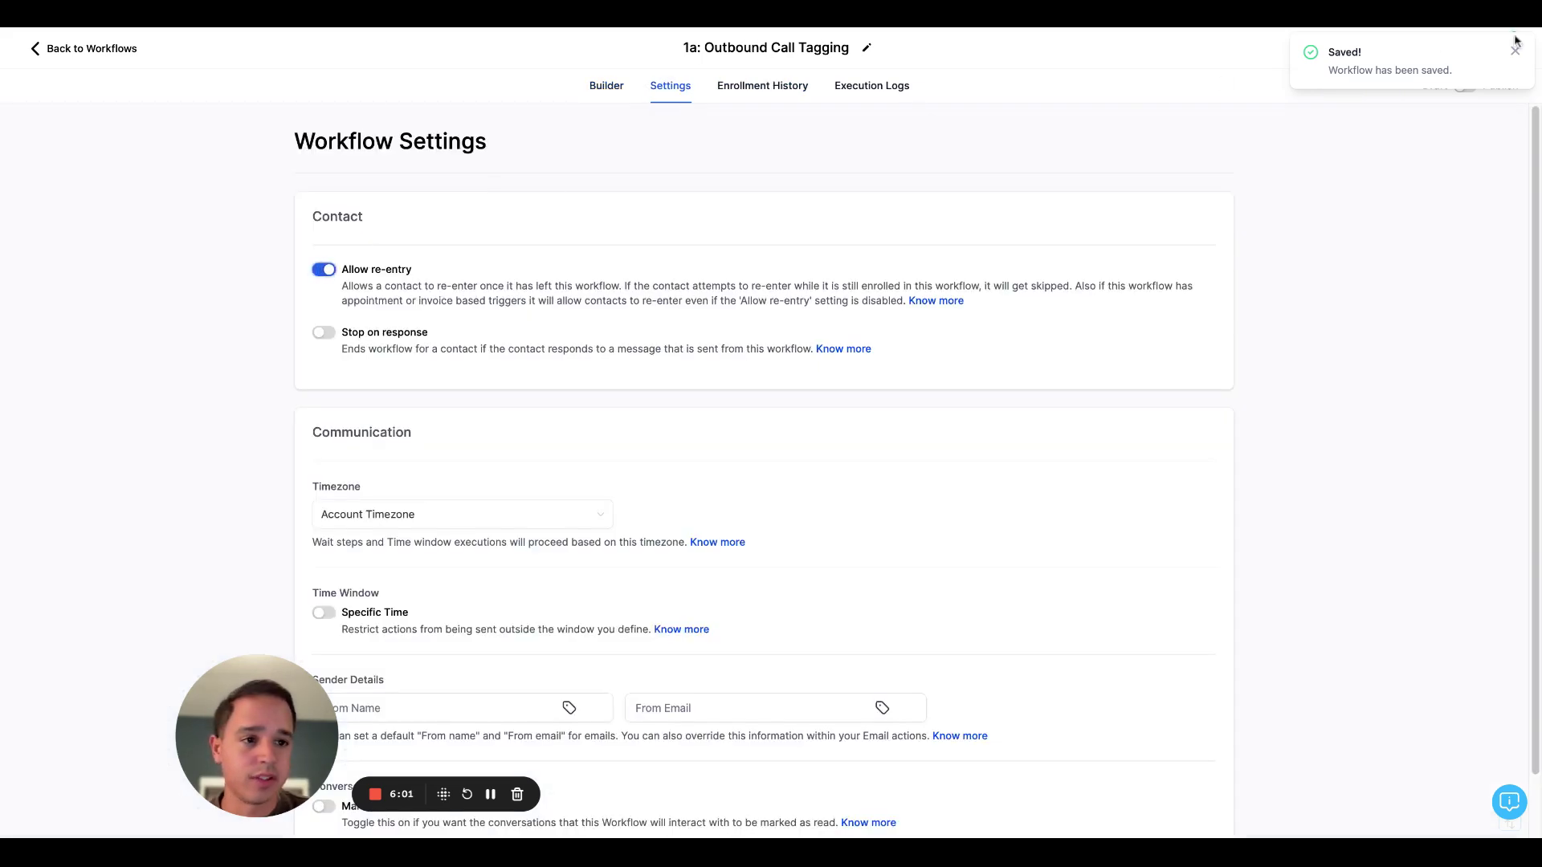
left_click(1464, 85)
left_click(1492, 49)
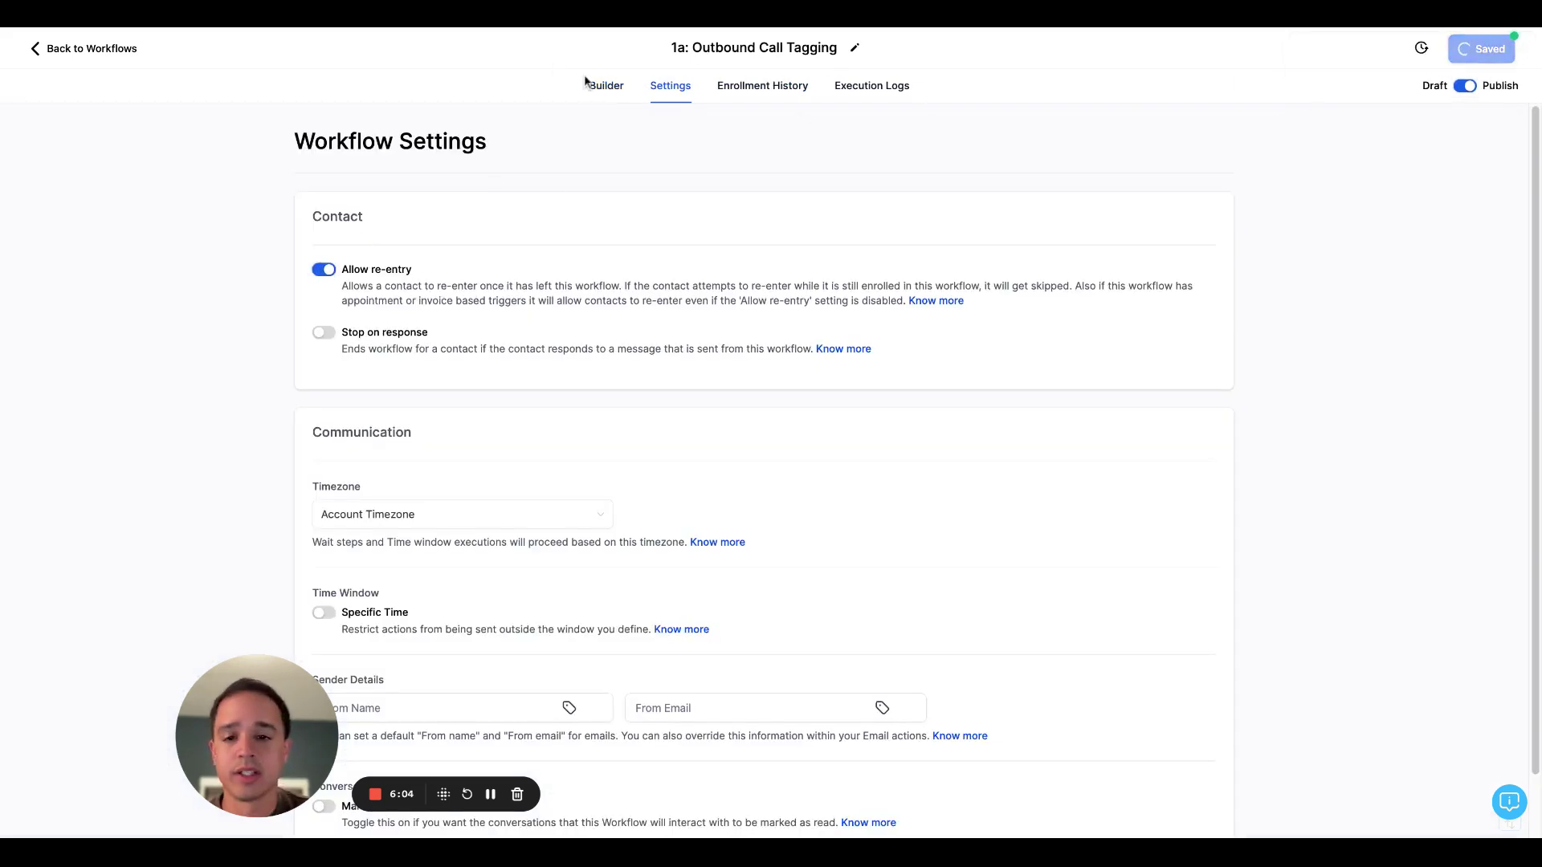
Go back to the workflows list and open the 1: IVR Call Flow workflow.
left_click(612, 82)
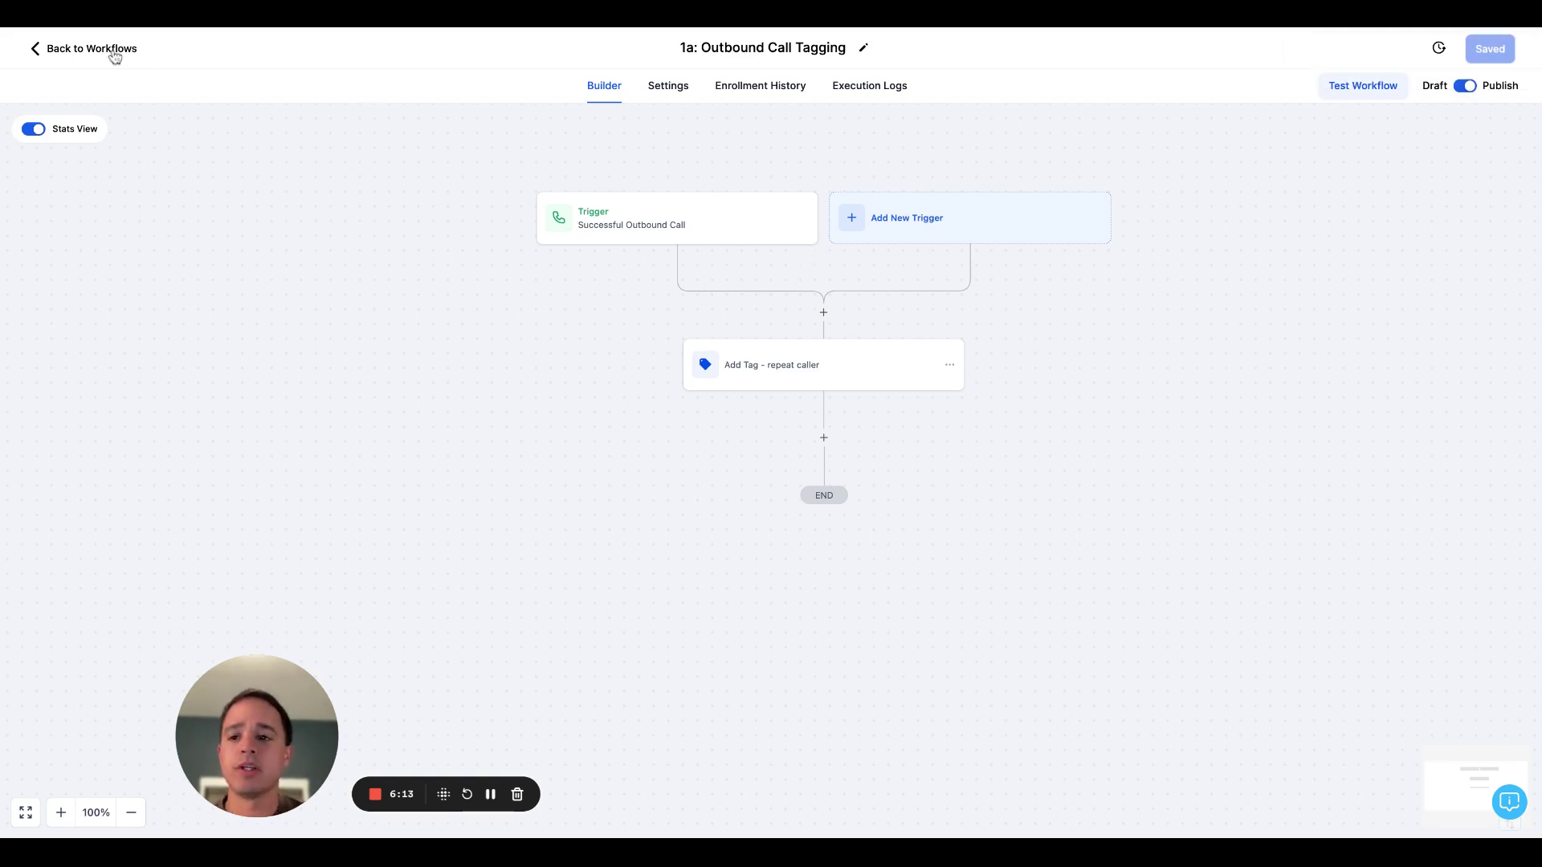
left_click(108, 50)
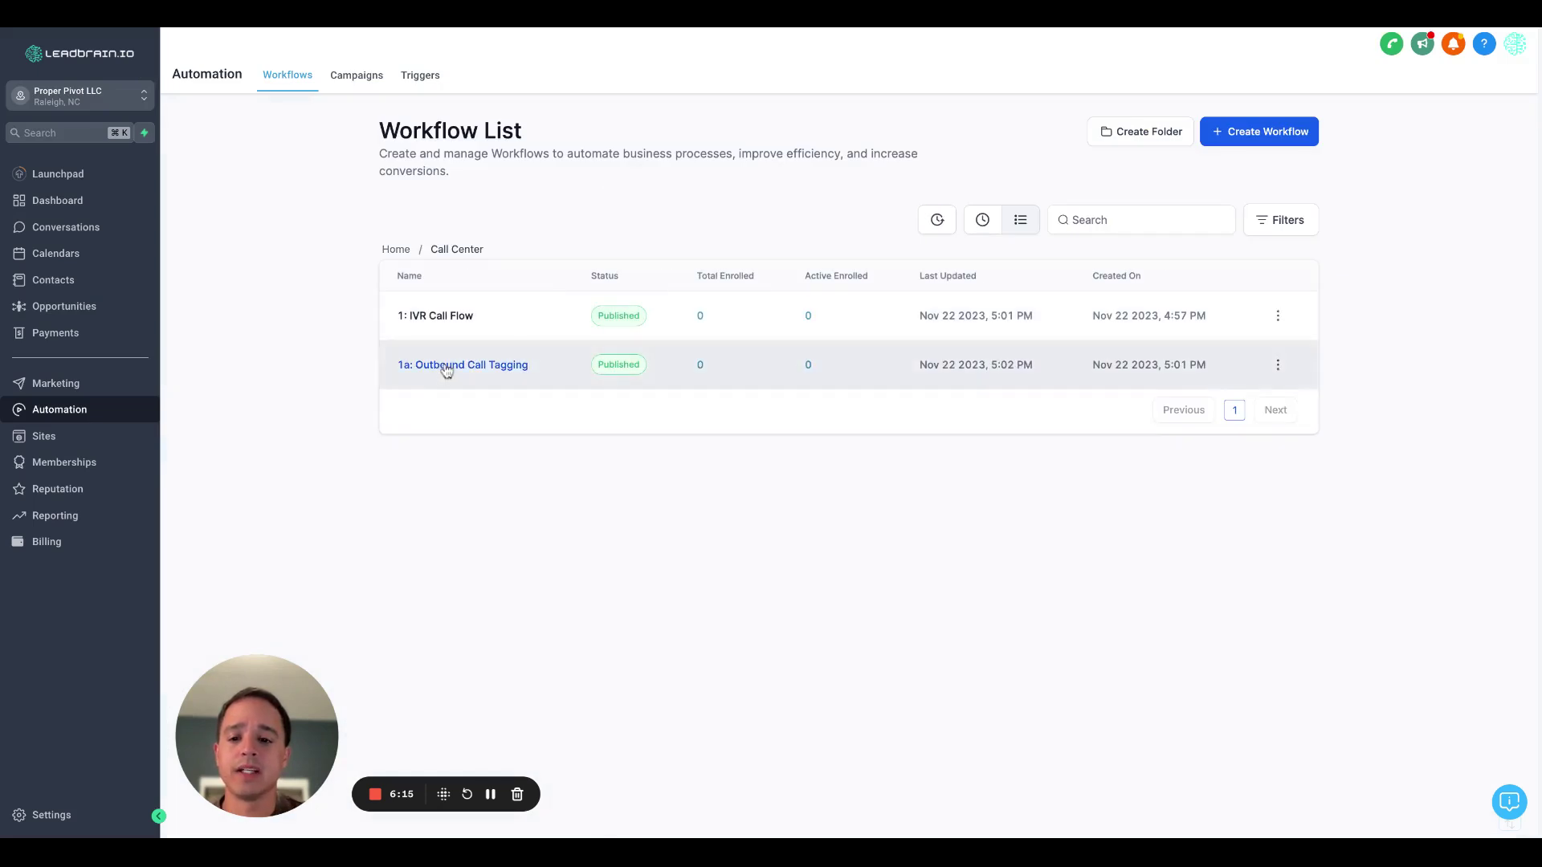
left_click(447, 367)
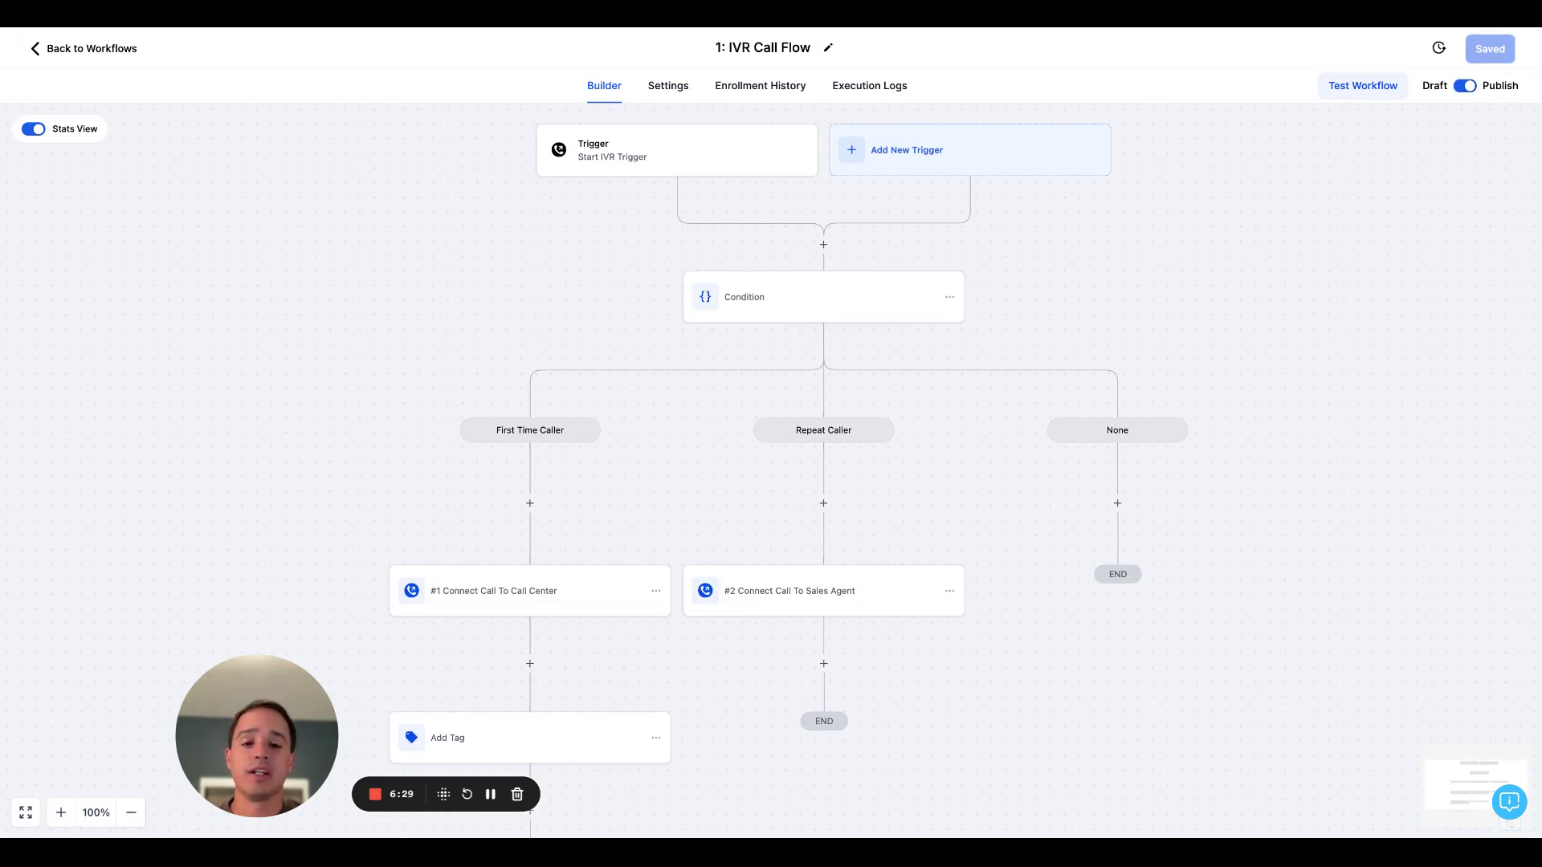
left_click(720, 157)
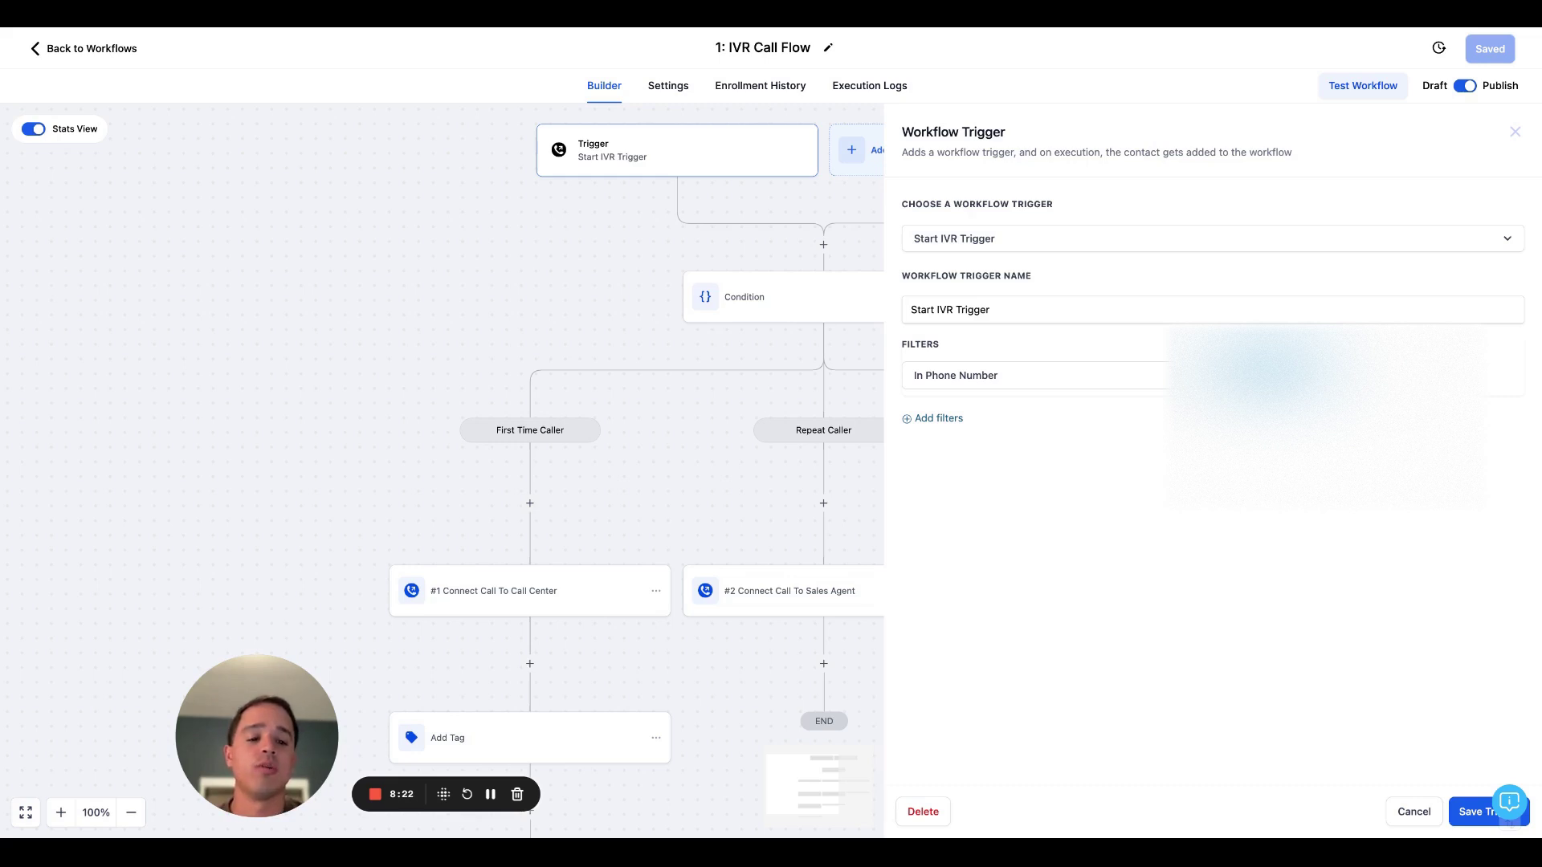
left_click(1404, 810)
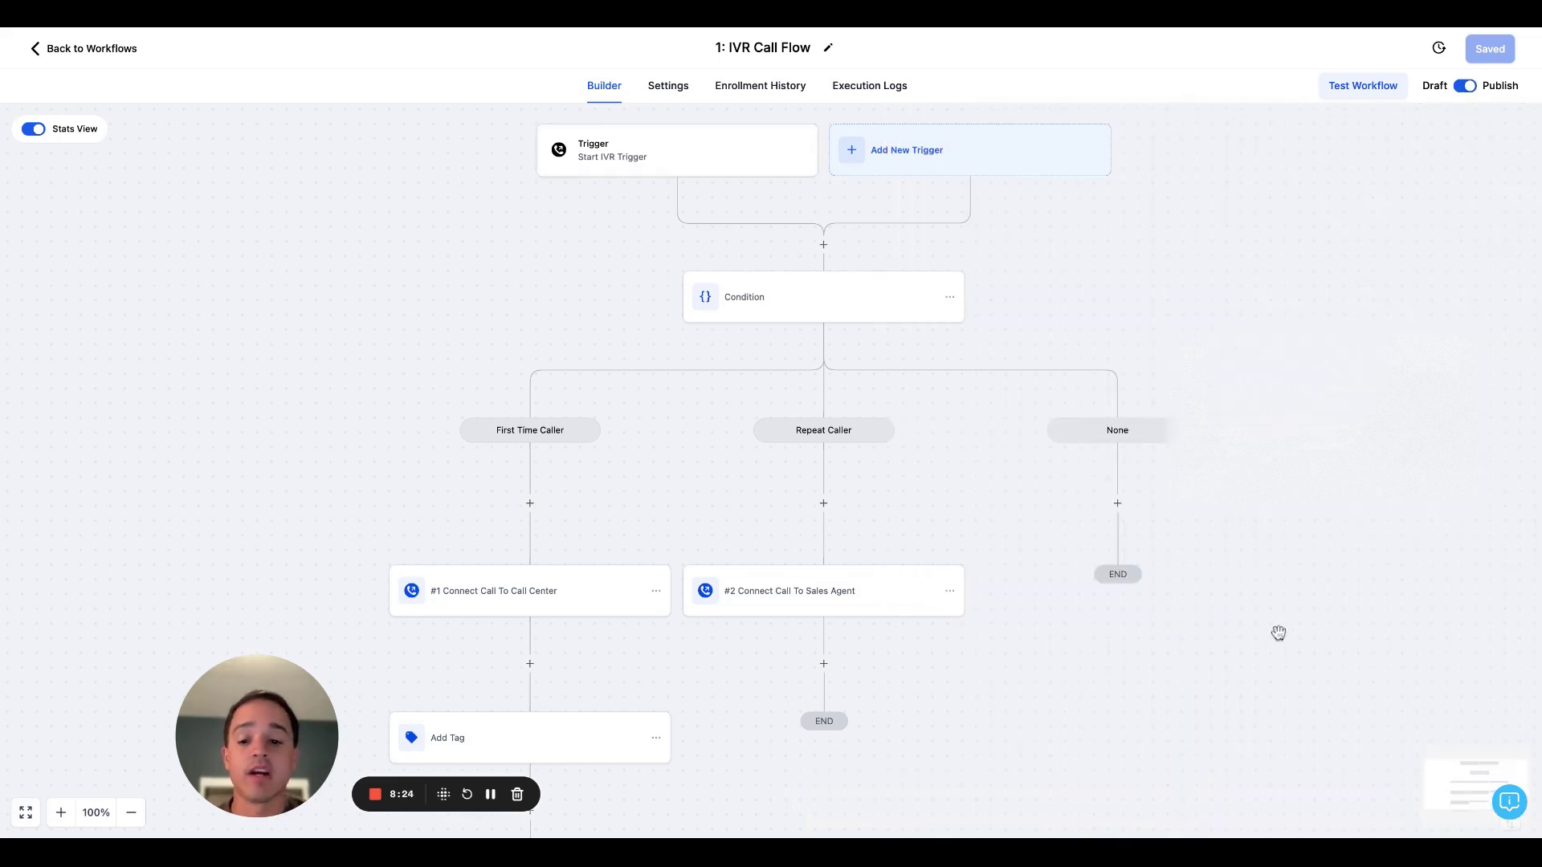